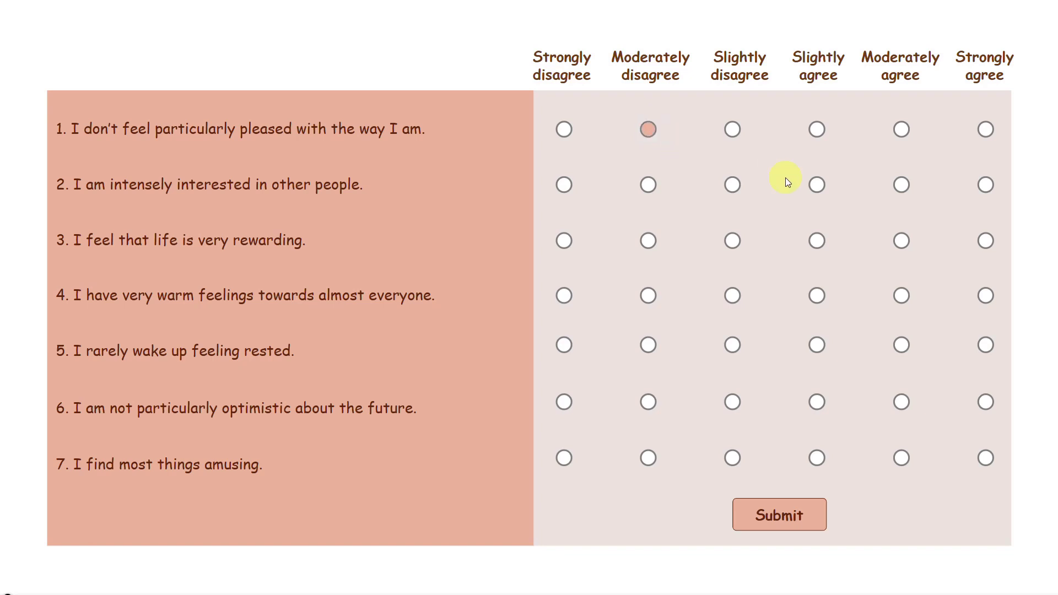
Step: In the preview, answer statement 2 with Moderately agree and statement 6 with Strongly disagree
{"action": "left_click", "coordinate": [900, 186]}
{"action": "left_click", "coordinate": [564, 402]}
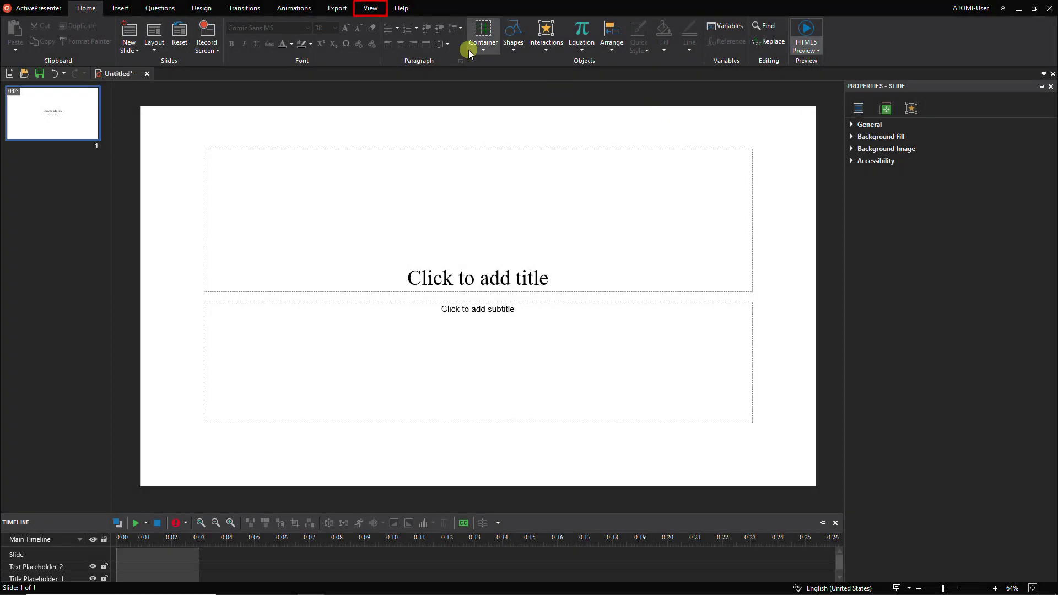
Step: Import all twelve background, Next-button and result images into the project's Resources pane
{"action": "left_click", "coordinate": [378, 8]}
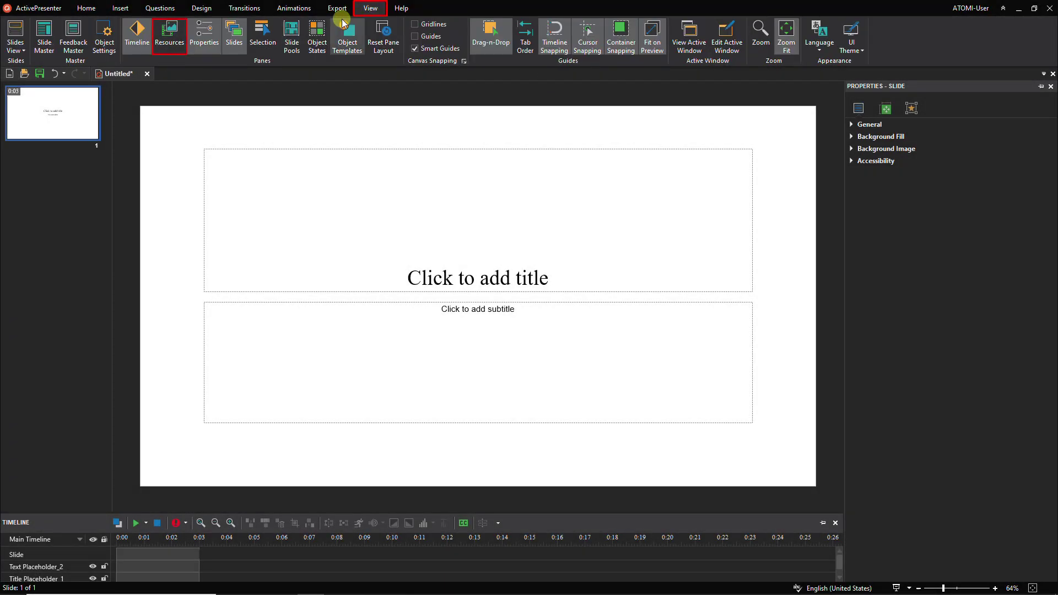
{"action": "left_click", "coordinate": [169, 51]}
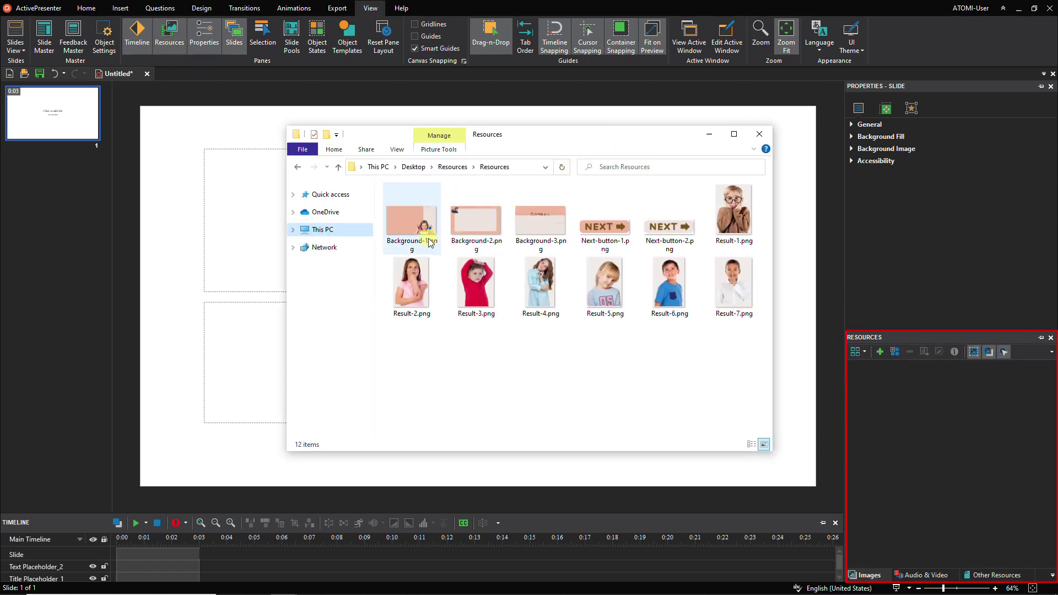
{"action": "left_click", "coordinate": [426, 237]}
{"action": "key", "text": "ctrl+a"}
{"action": "left_click_drag", "start_coordinate": [426, 237], "coordinate": [977, 448]}
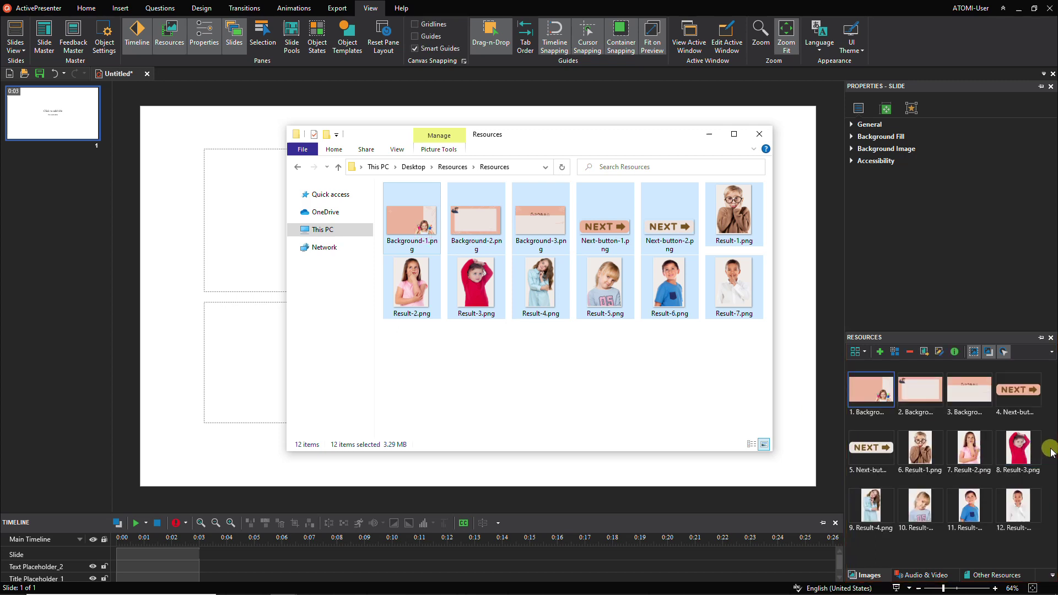
Step: Close File Explorer and bring the Happiness Test Word document to the front
{"action": "left_click", "coordinate": [760, 135]}
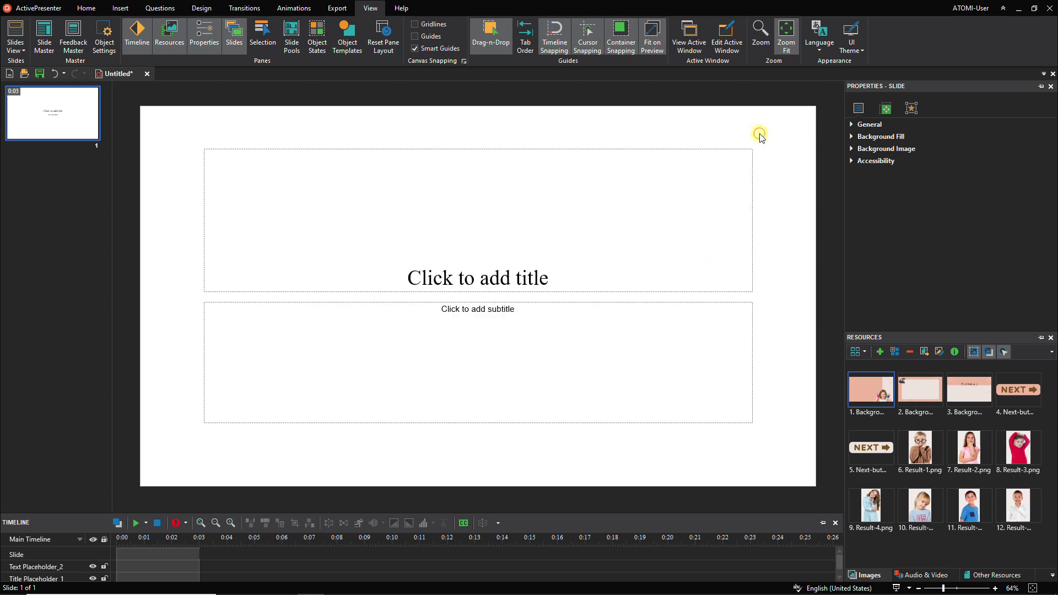
{"action": "key", "text": "alt+Tab"}
{"action": "scroll", "coordinate": [980, 156], "scroll_direction": "down", "scroll_amount": 1}
Step: Rename the first slide from 'Slide 1' to 'Welcome' in General properties
{"action": "left_click_drag", "start_coordinate": [979, 156], "coordinate": [977, 435]}
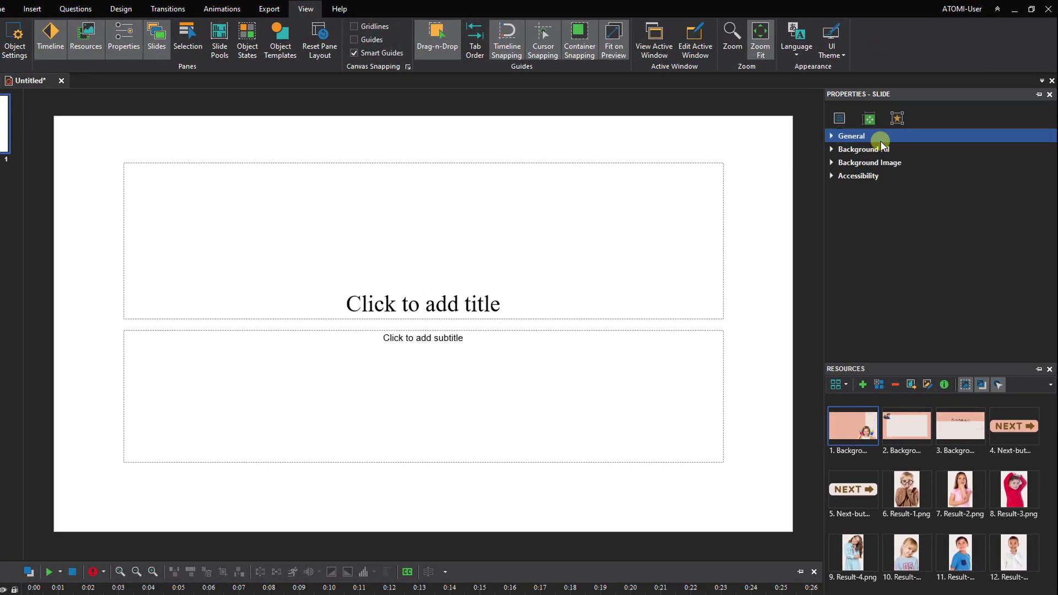
{"action": "left_click", "coordinate": [897, 129]}
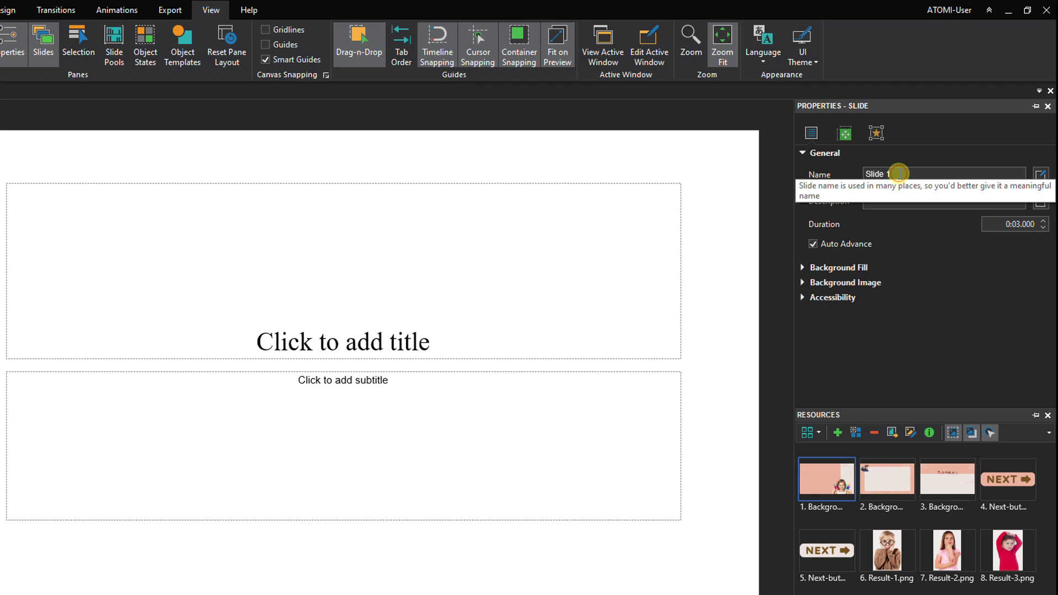
{"action": "key", "text": "BackSpace"}
{"action": "type", "text": "Welcome"}
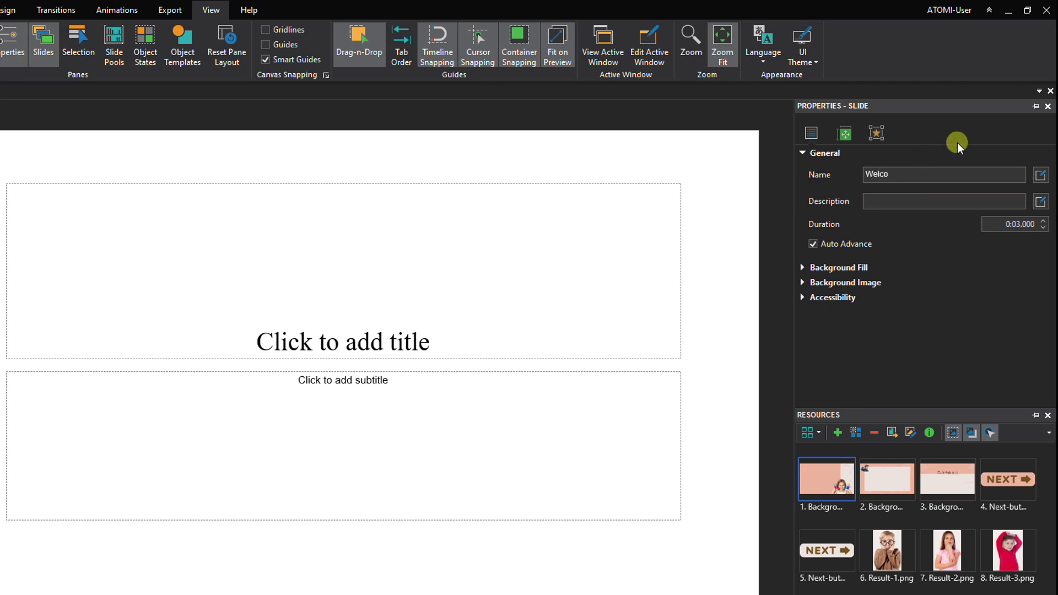
Step: Set the Welcome slide's background image to Background-1
{"action": "left_click", "coordinate": [918, 283]}
{"action": "left_click", "coordinate": [992, 305]}
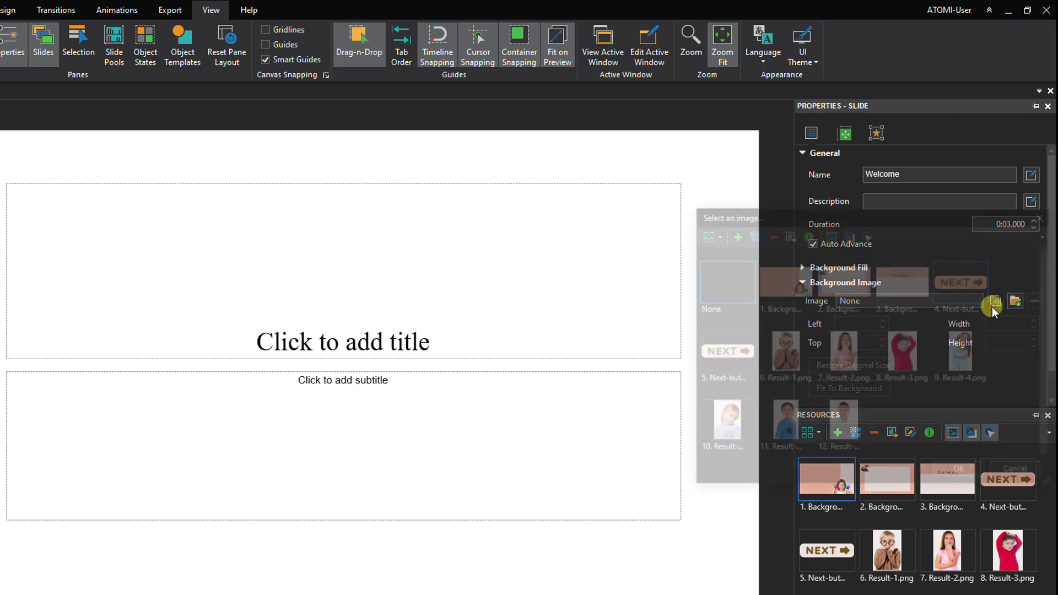
{"action": "left_click", "coordinate": [778, 299]}
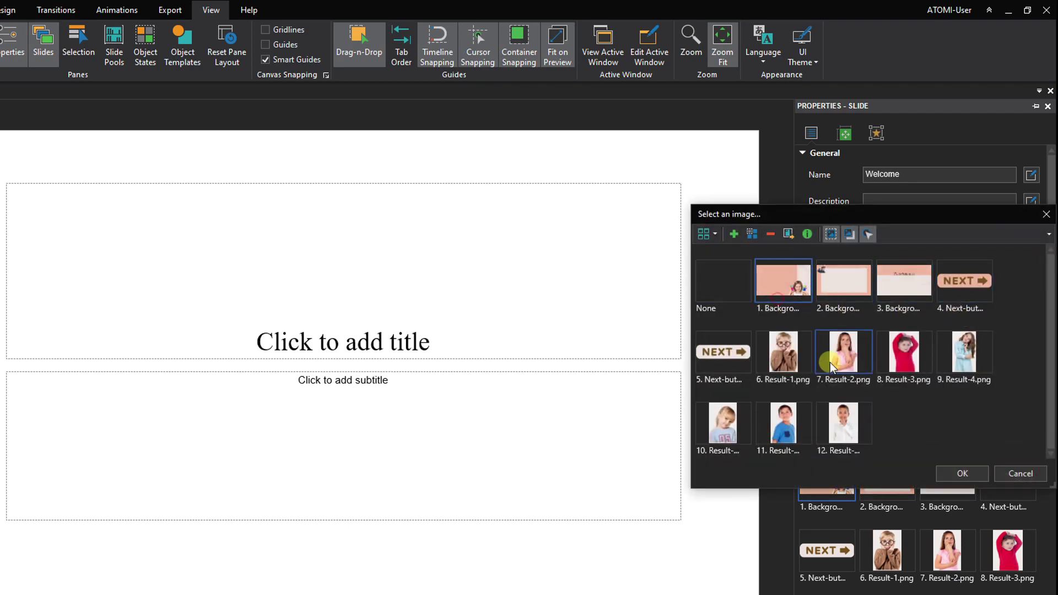
{"action": "left_click", "coordinate": [960, 474]}
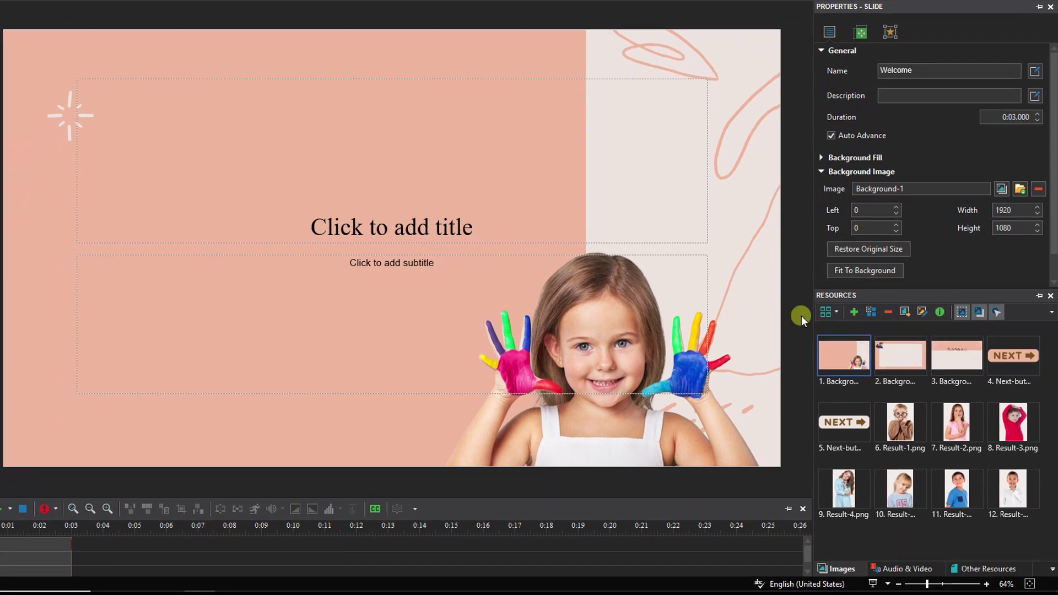
Step: Enter the title 'Happiness Test' in Jokerman, then resize and move its box near the top
{"action": "left_click", "coordinate": [488, 227]}
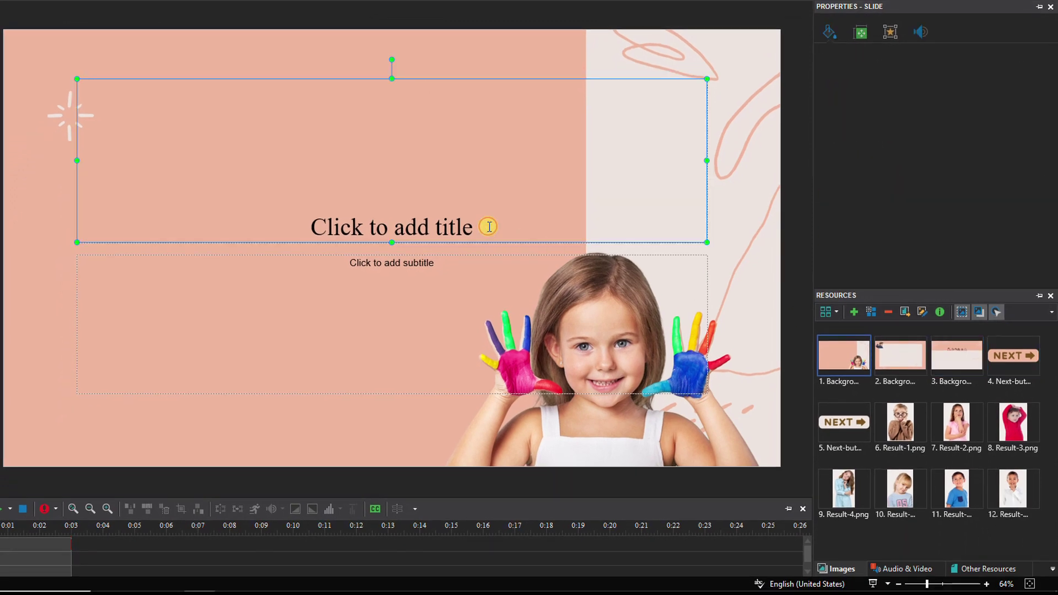
{"action": "type", "text": "Happiness Test"}
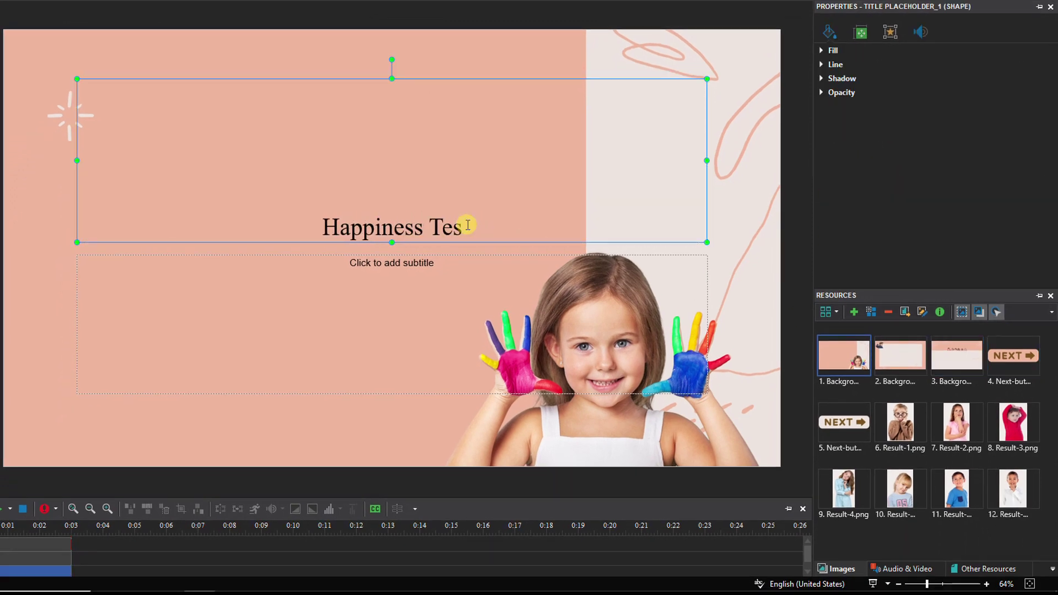
{"action": "key", "text": "ctrl+a"}
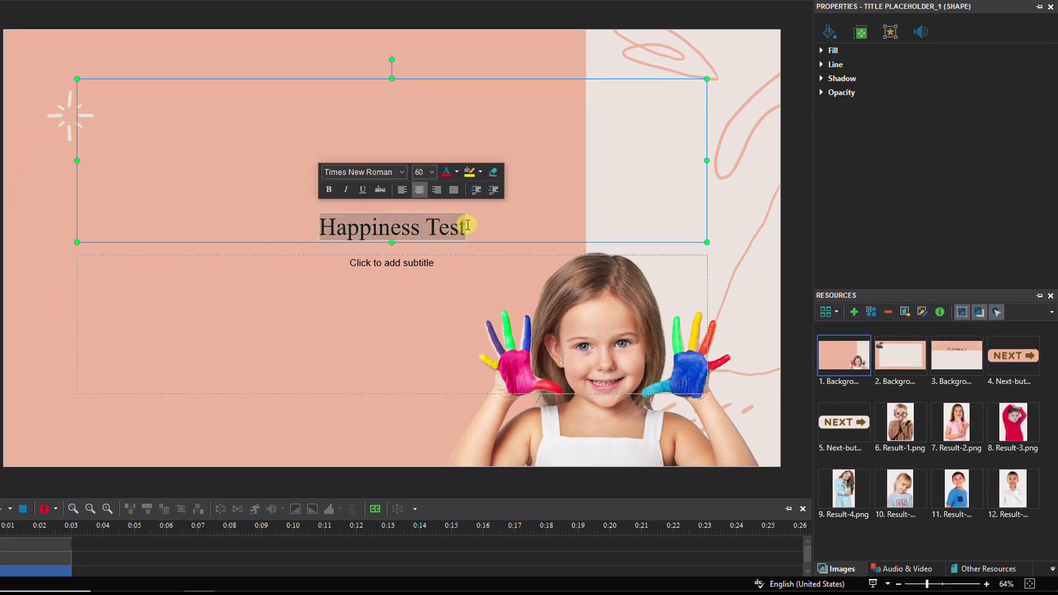
{"action": "left_click", "coordinate": [403, 172]}
{"action": "scroll", "coordinate": [448, 306], "scroll_direction": "down", "scroll_amount": 10}
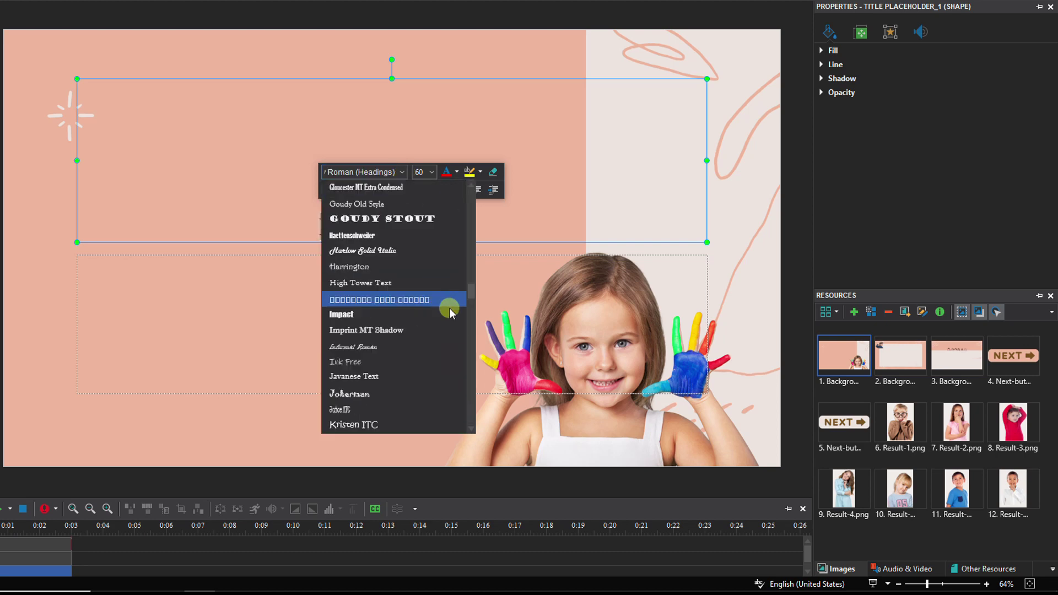
{"action": "left_click", "coordinate": [425, 393]}
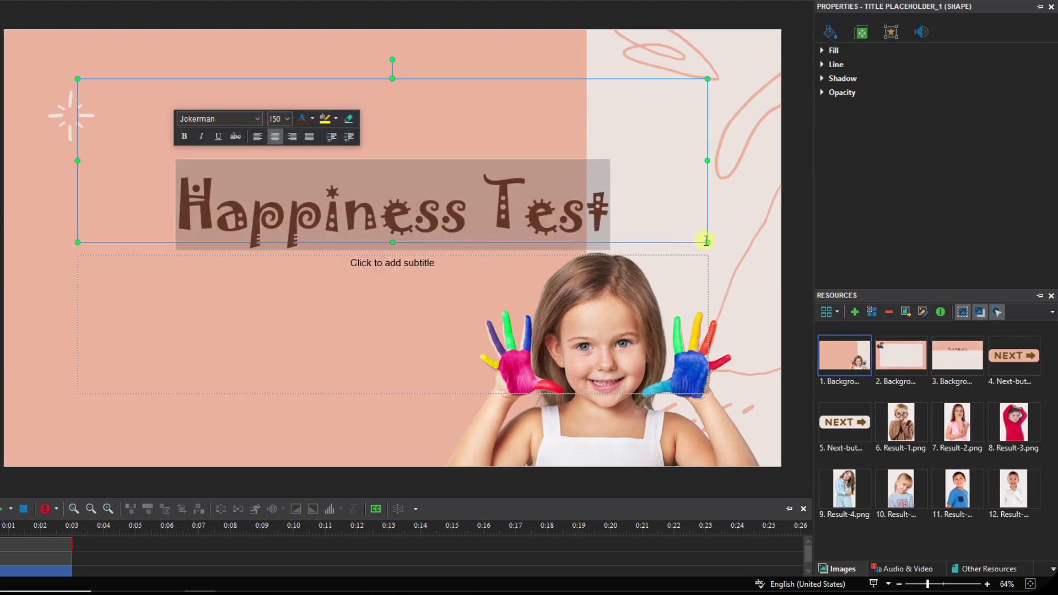
{"action": "left_click_drag", "start_coordinate": [706, 241], "coordinate": [687, 171]}
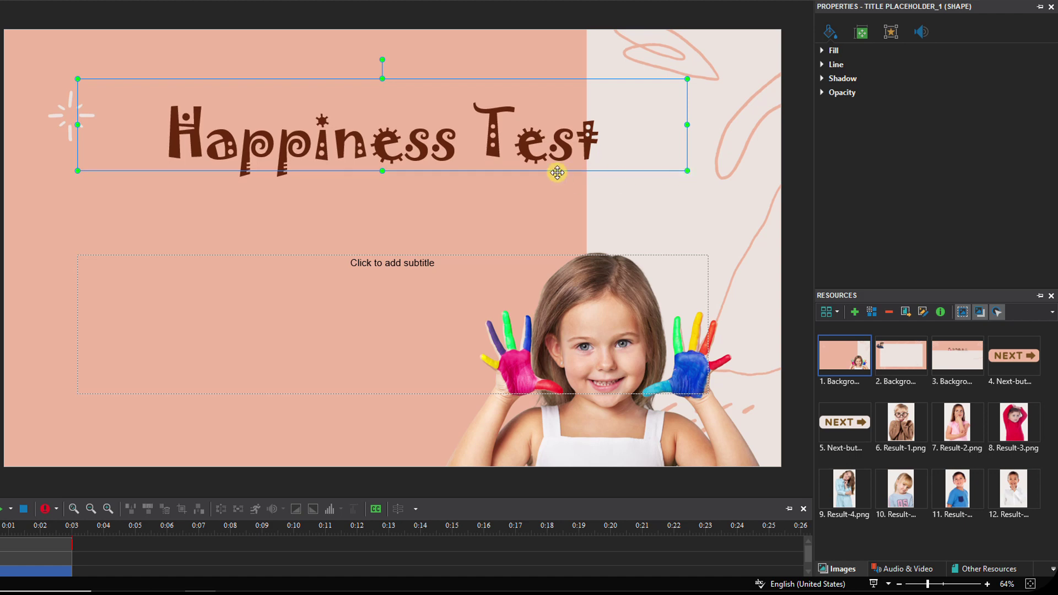
{"action": "left_click_drag", "start_coordinate": [557, 173], "coordinate": [555, 182]}
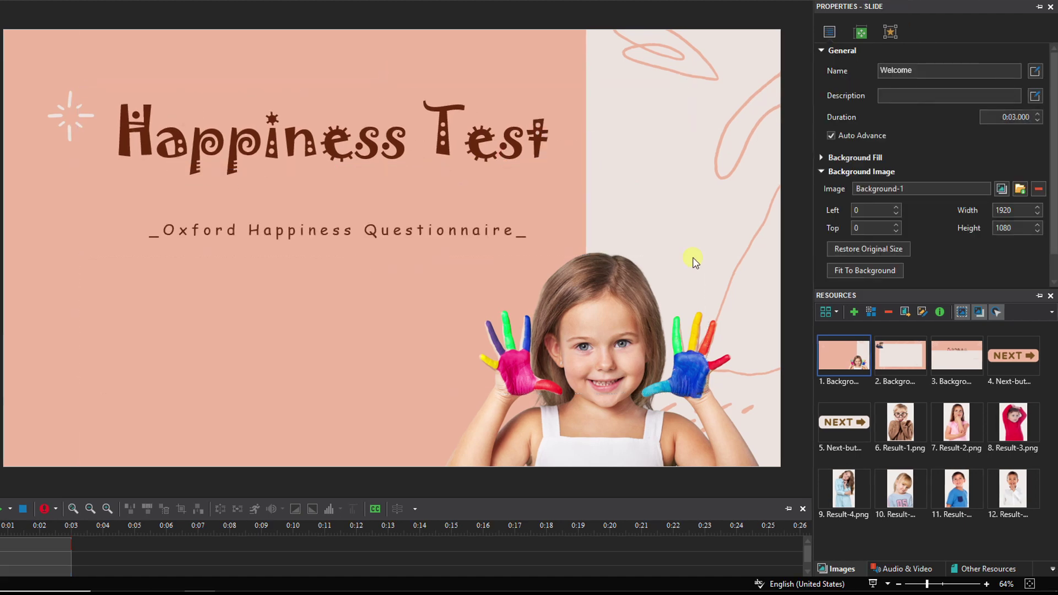
Step: Place the NEXT button image on the slide and make it highlight itself (Image_3) on rollover
{"action": "left_click_drag", "start_coordinate": [837, 424], "coordinate": [368, 393]}
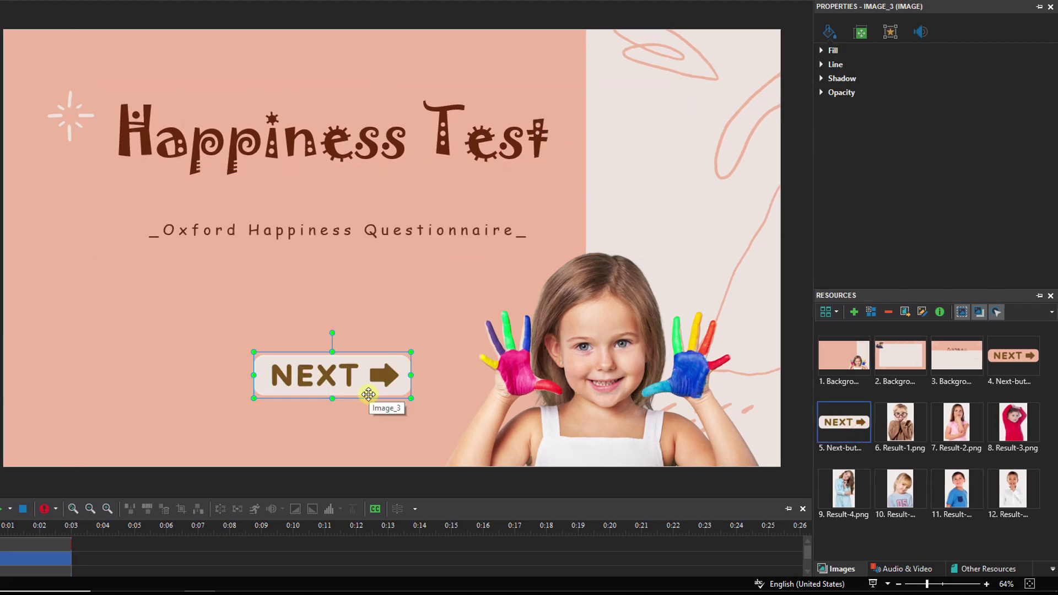
{"action": "left_click", "coordinate": [894, 31]}
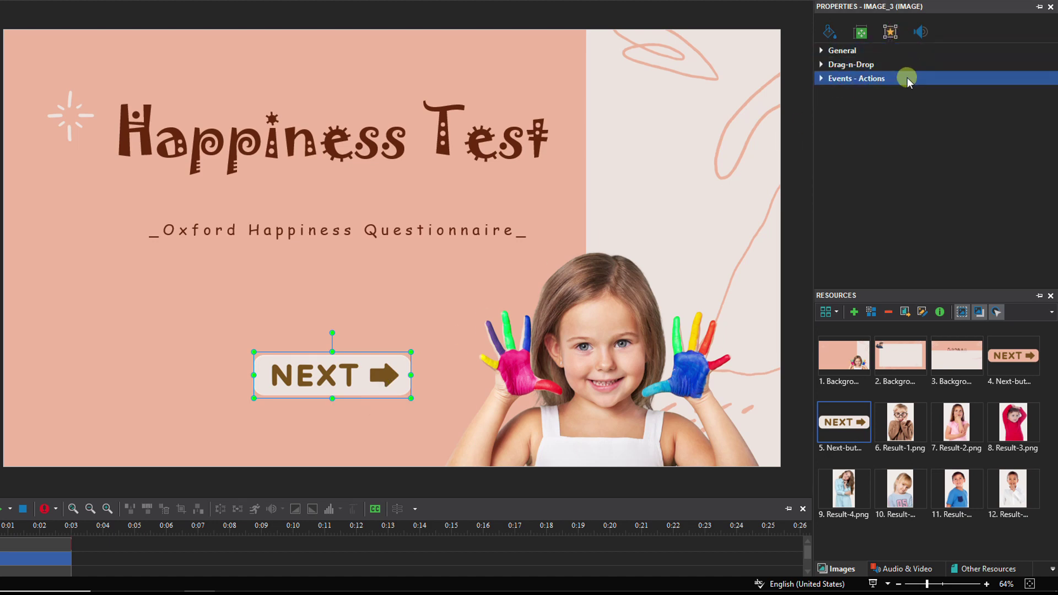
{"action": "left_click", "coordinate": [905, 78]}
{"action": "left_click", "coordinate": [1042, 113]}
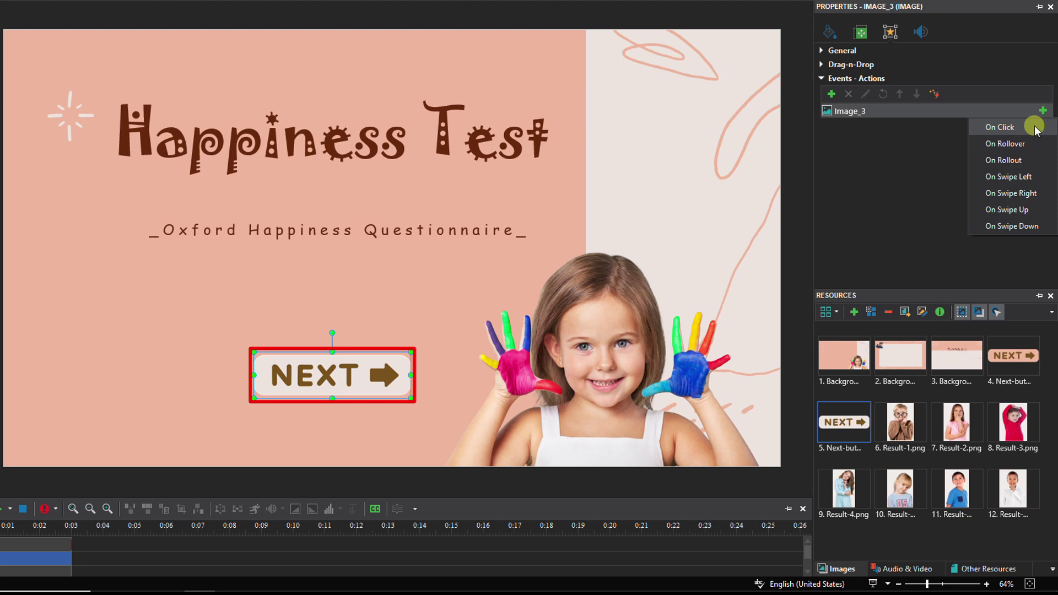
{"action": "left_click", "coordinate": [1012, 144]}
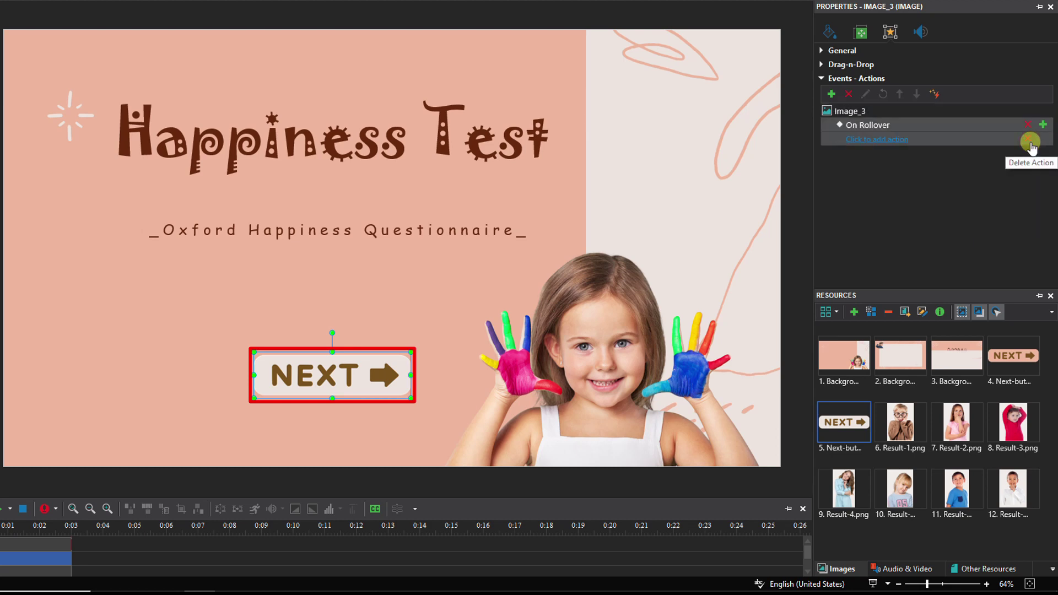
{"action": "left_click", "coordinate": [893, 140]}
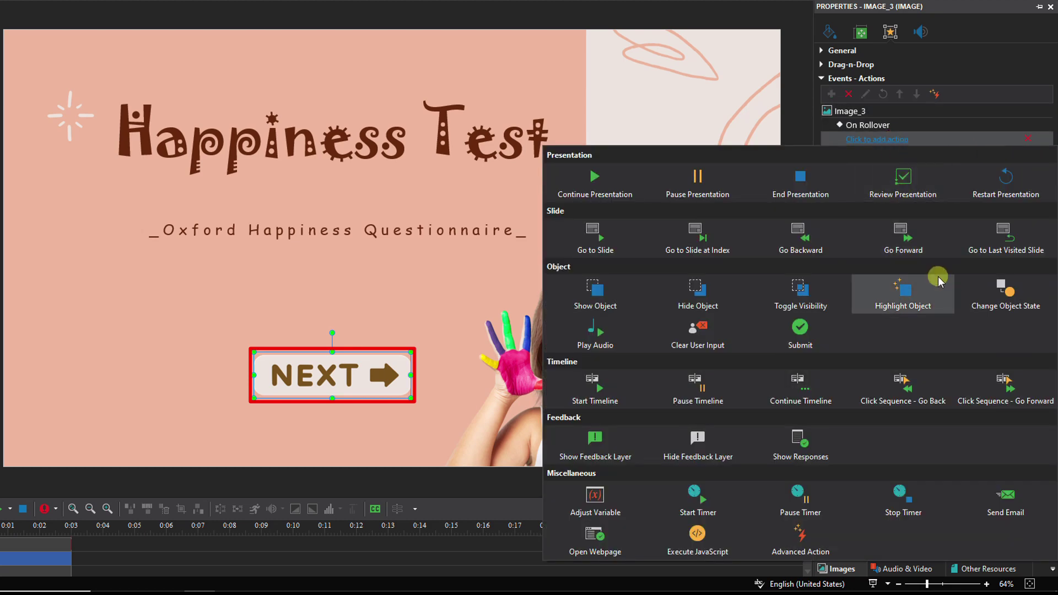
{"action": "left_click", "coordinate": [931, 291]}
{"action": "left_click", "coordinate": [963, 145]}
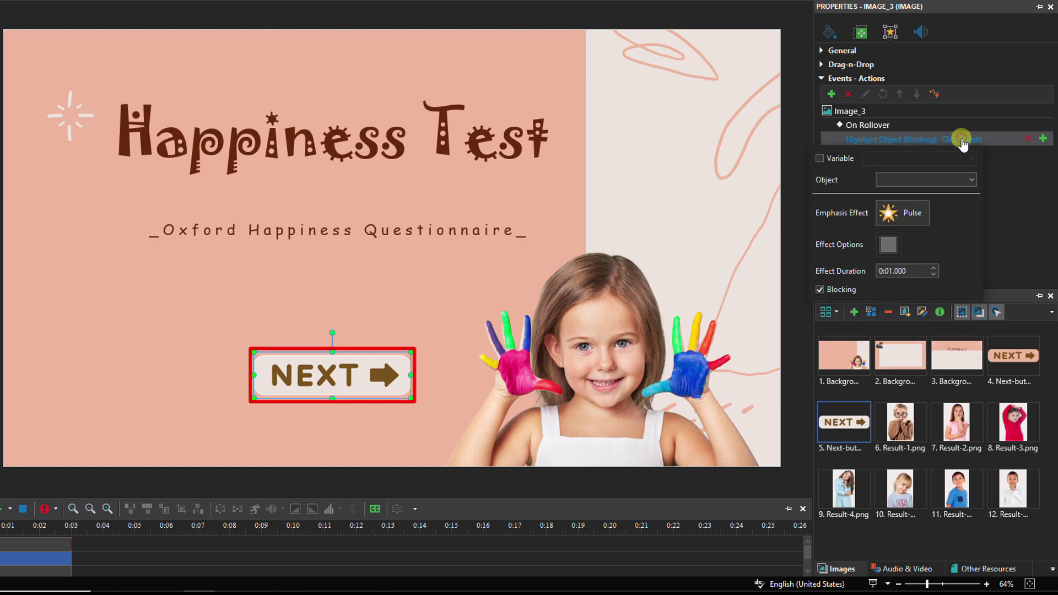
{"action": "left_click", "coordinate": [937, 179]}
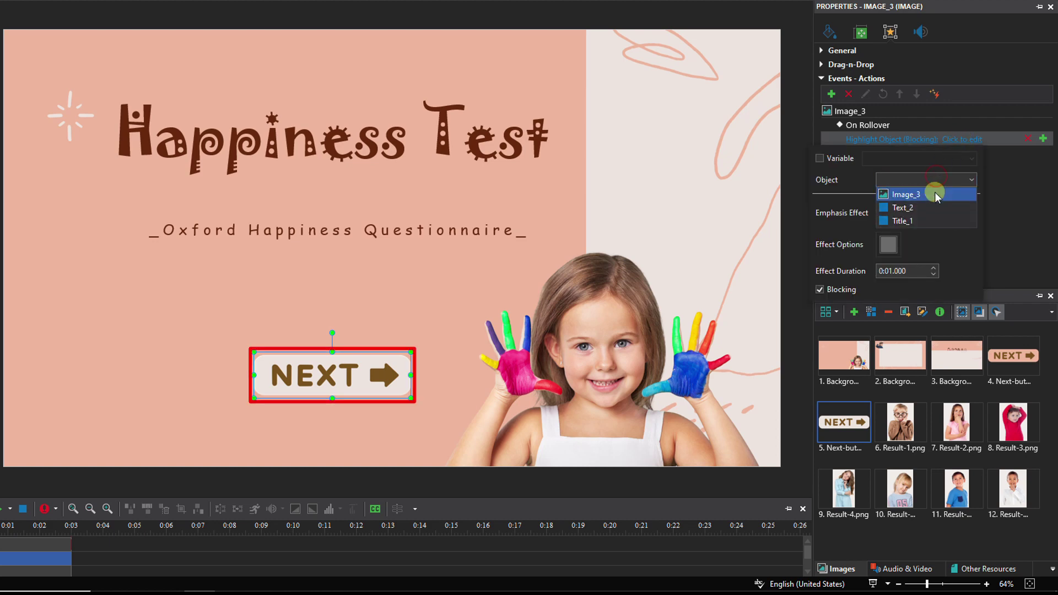
{"action": "left_click", "coordinate": [931, 196]}
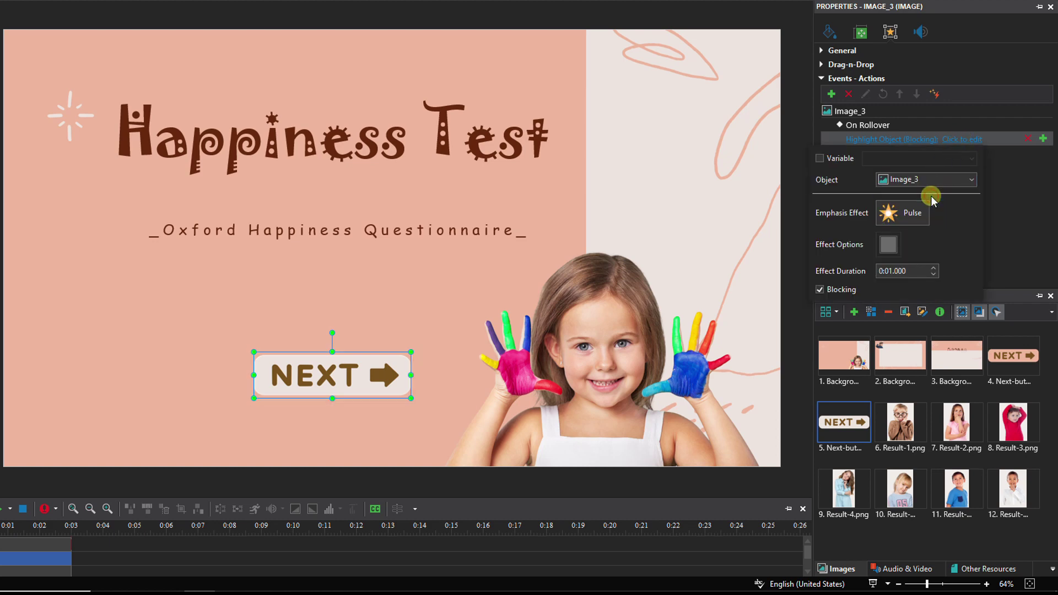
{"action": "left_click", "coordinate": [816, 137]}
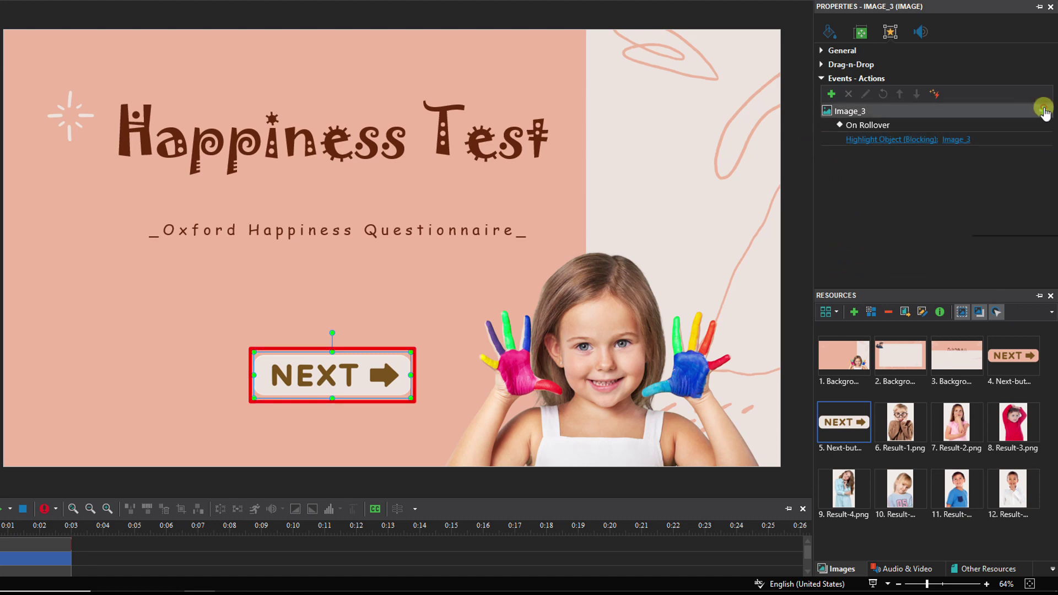
Step: Add an On Click event to the NEXT button that goes forward one slide
{"action": "left_click", "coordinate": [1044, 111]}
{"action": "left_click", "coordinate": [1033, 128]}
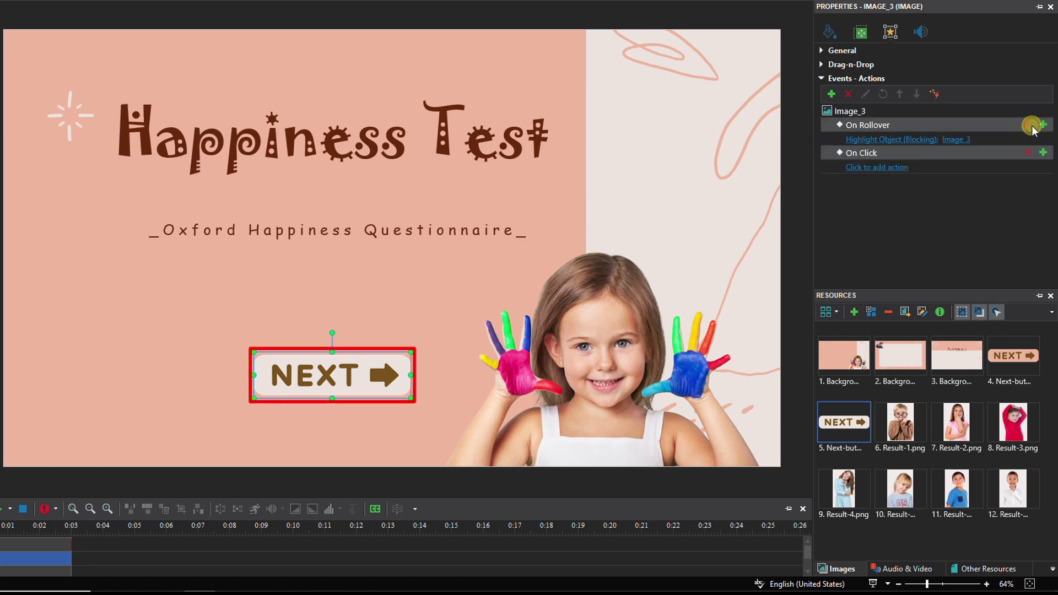
{"action": "left_click", "coordinate": [896, 168]}
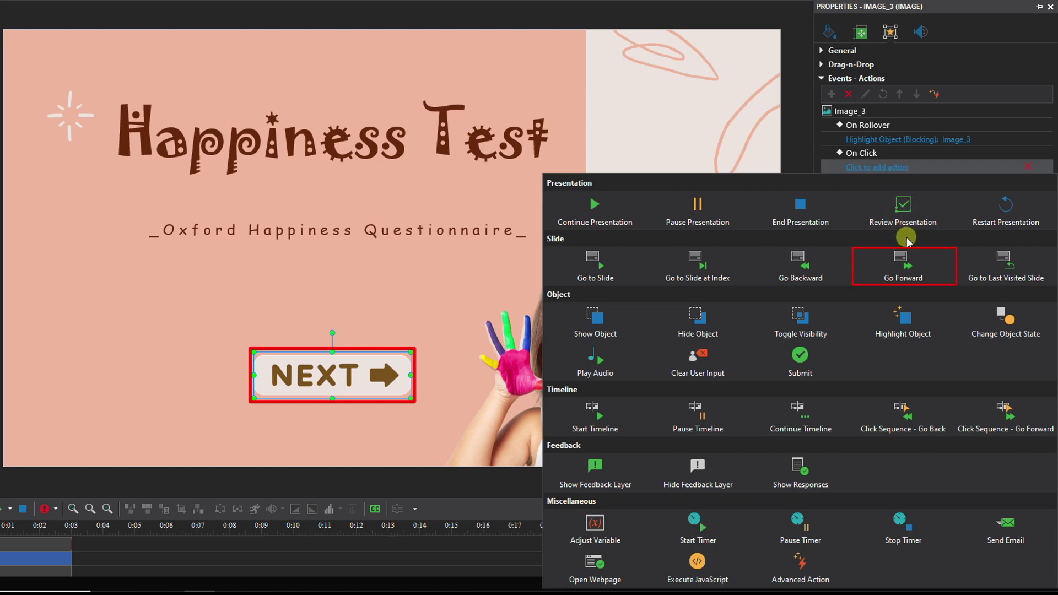
{"action": "left_click", "coordinate": [905, 260]}
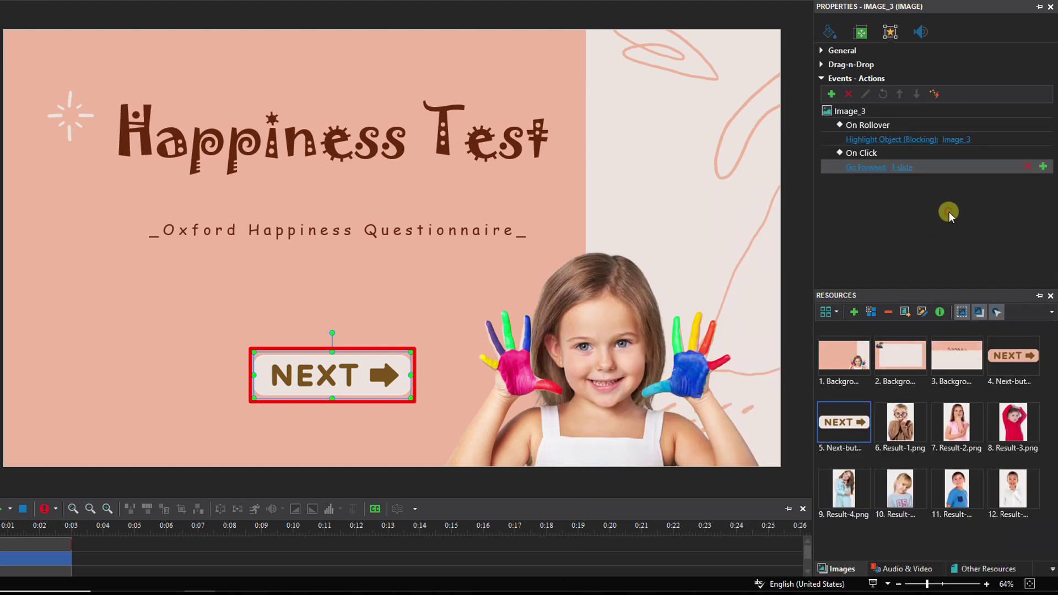
{"action": "left_click", "coordinate": [966, 152]}
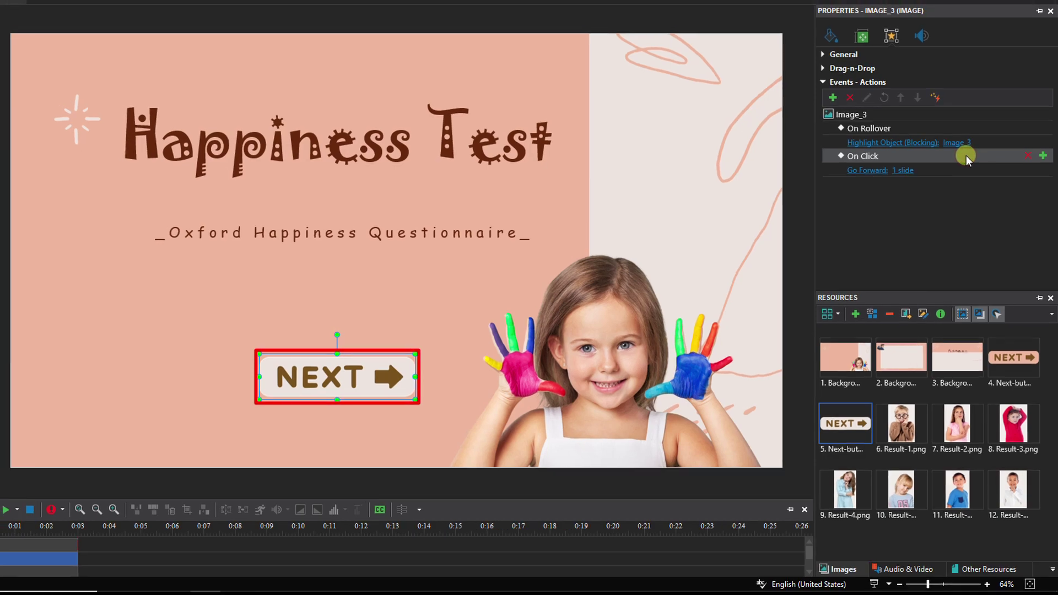
{"action": "left_click", "coordinate": [585, 166]}
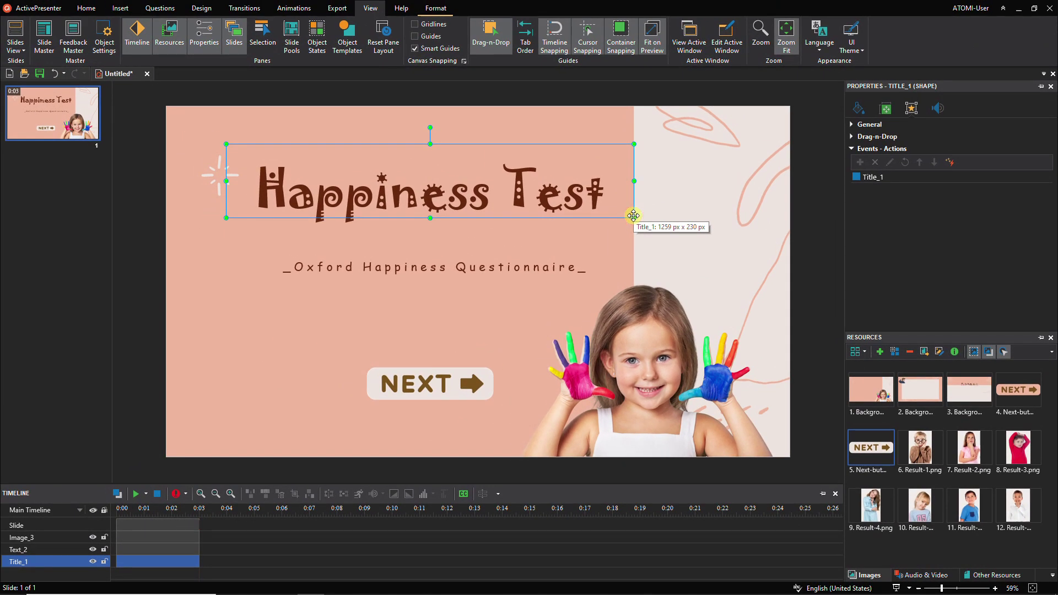
Step: Give the title a shortened Bounce entrance effect that animates text by letter
{"action": "left_click", "coordinate": [314, 9]}
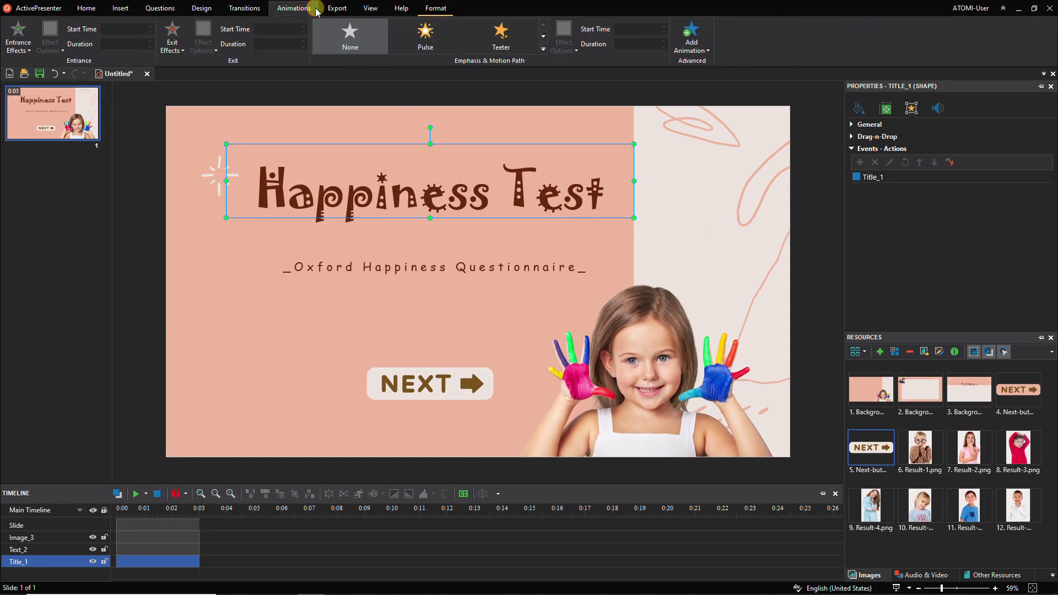
{"action": "left_click", "coordinate": [26, 50]}
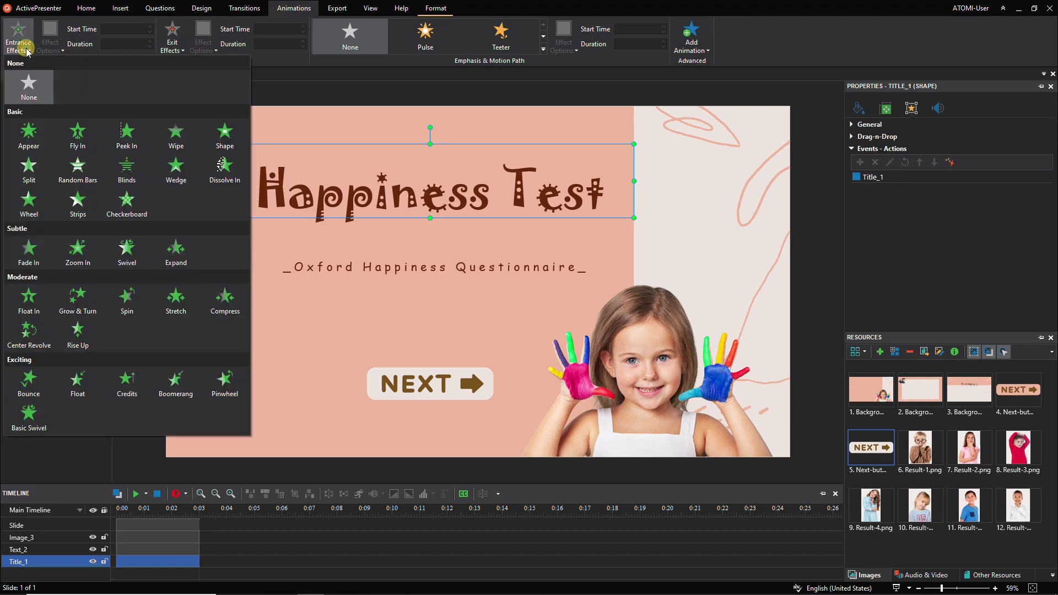
{"action": "left_click", "coordinate": [29, 383]}
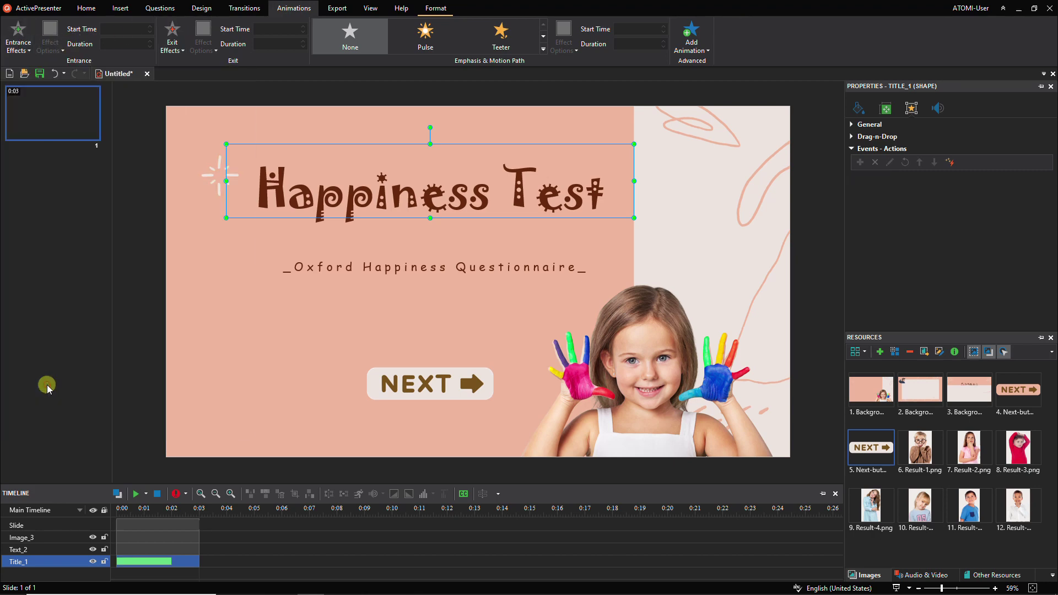
{"action": "left_click_drag", "start_coordinate": [171, 558], "coordinate": [146, 561]}
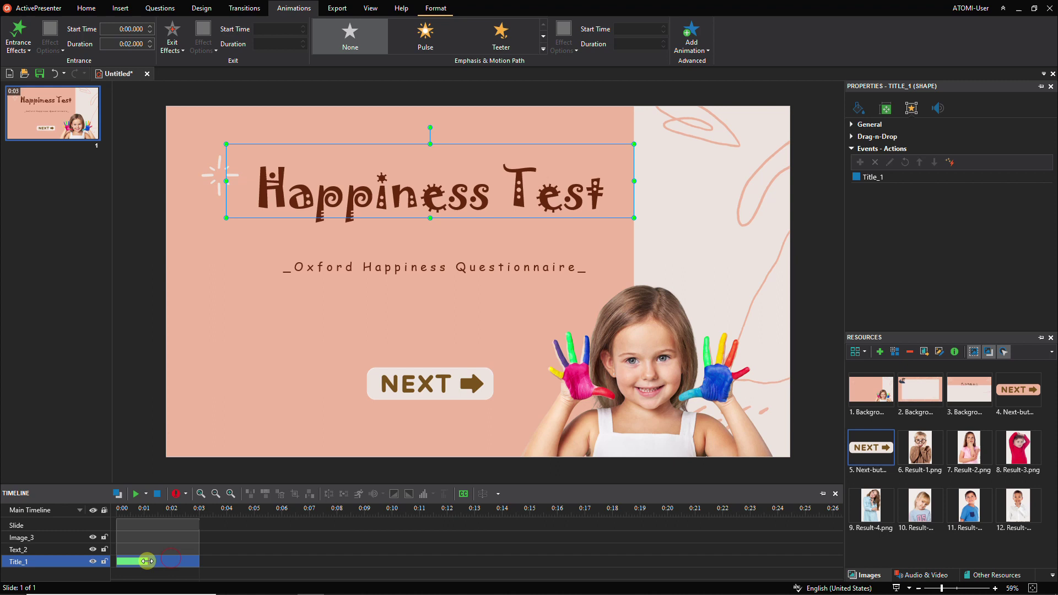
{"action": "double_click", "coordinate": [133, 562]}
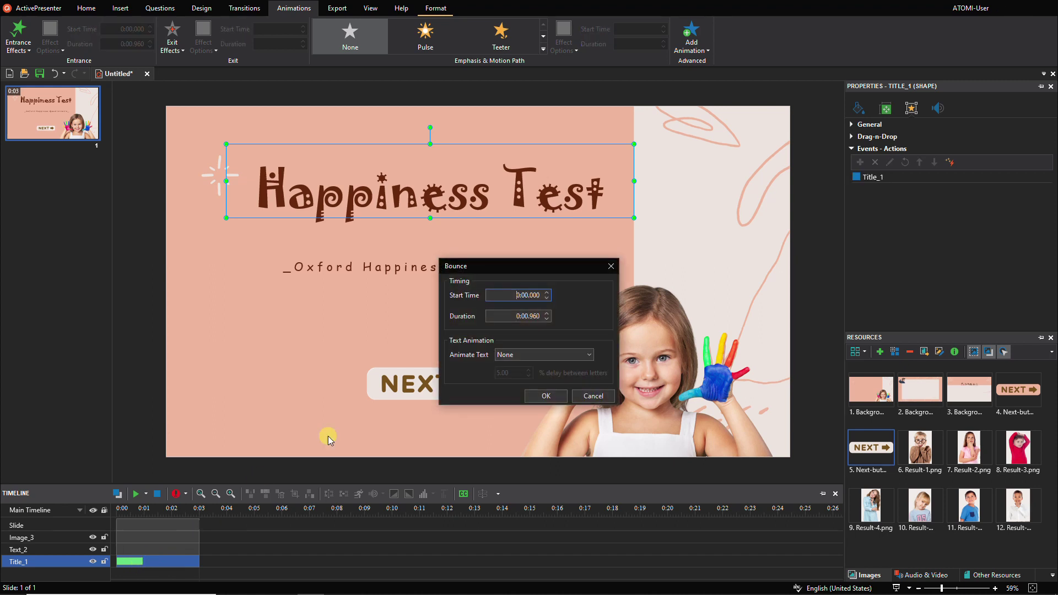
{"action": "left_click", "coordinate": [518, 356]}
{"action": "left_click", "coordinate": [519, 379]}
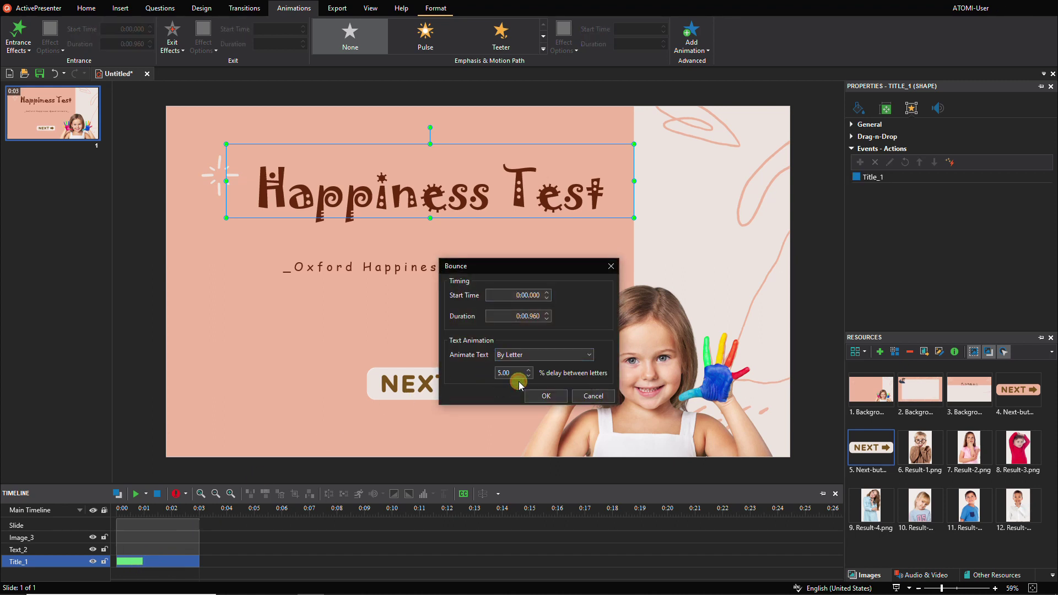
{"action": "left_click", "coordinate": [534, 393]}
Step: Lengthen the first slide's timeline to about ten seconds
{"action": "left_click", "coordinate": [210, 523]}
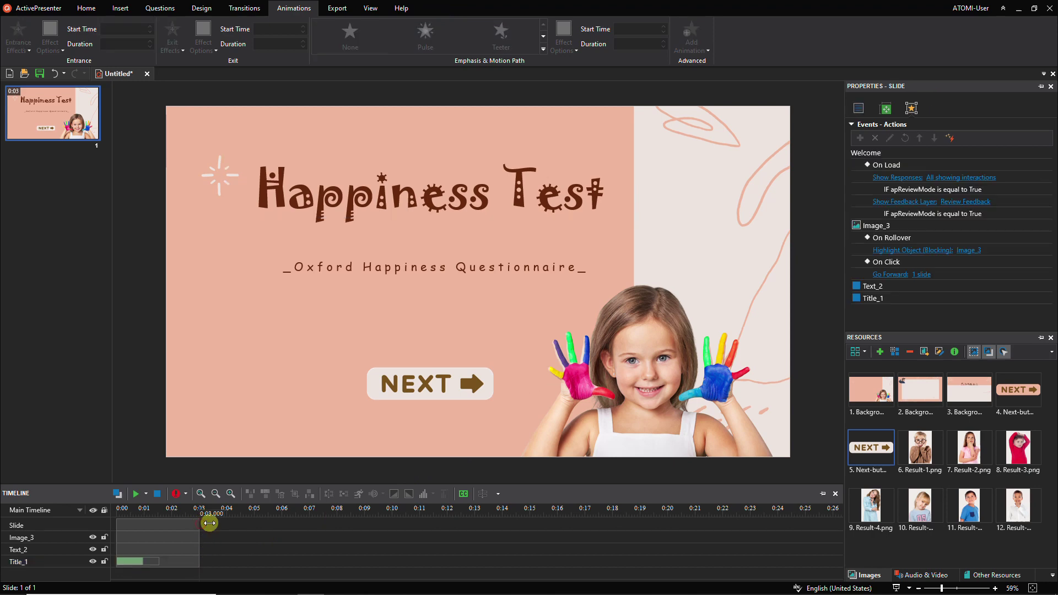
{"action": "left_click_drag", "start_coordinate": [210, 523], "coordinate": [389, 521]}
{"action": "left_click", "coordinate": [380, 538]}
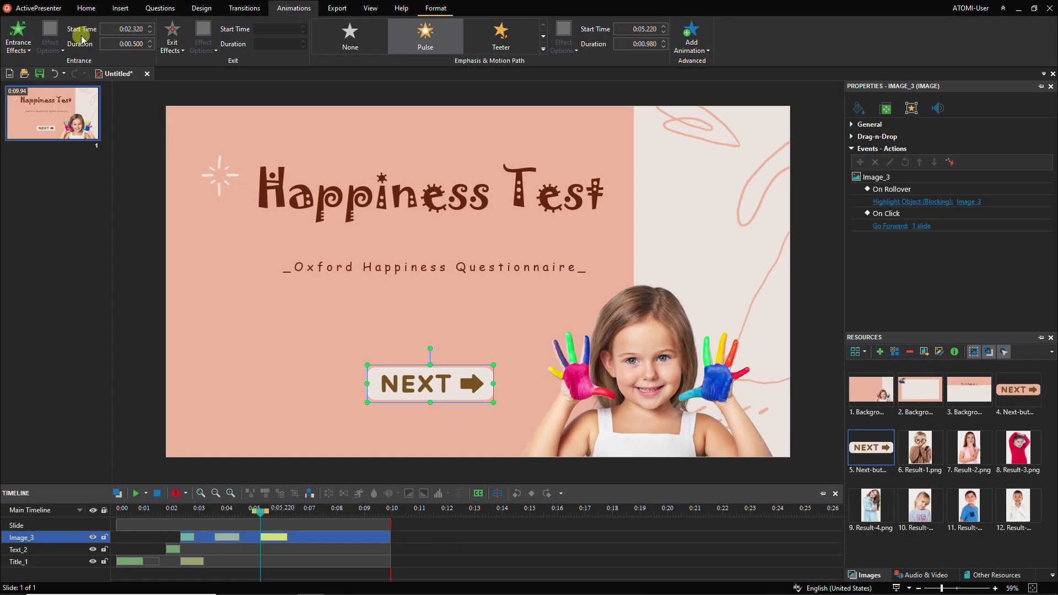
Step: Add a Title and Content slide and rename it 'Instructional'
{"action": "left_click", "coordinate": [74, 9]}
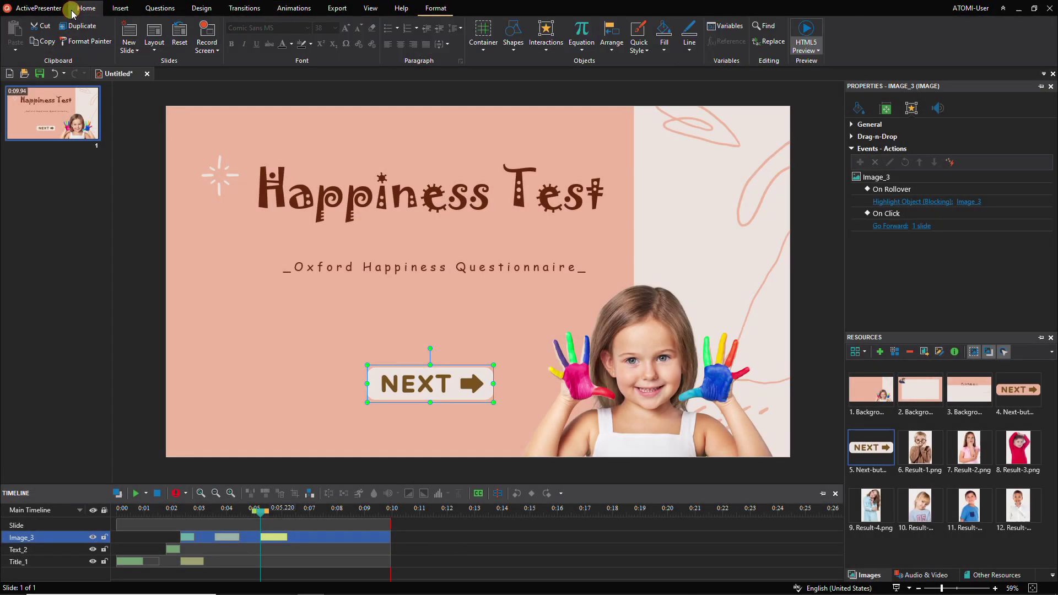
{"action": "left_click", "coordinate": [137, 51]}
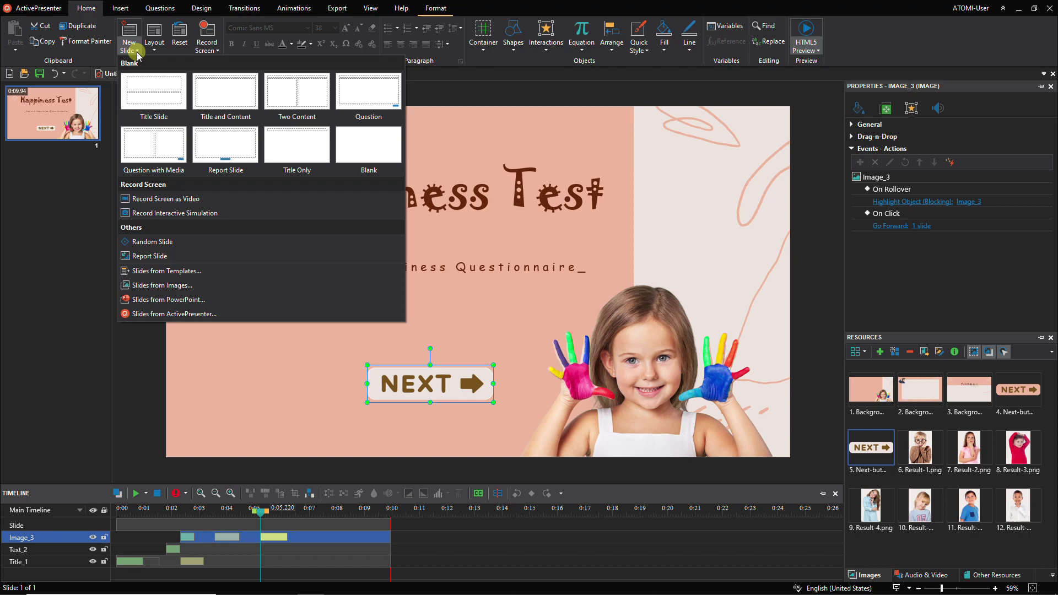
{"action": "left_click", "coordinate": [206, 91]}
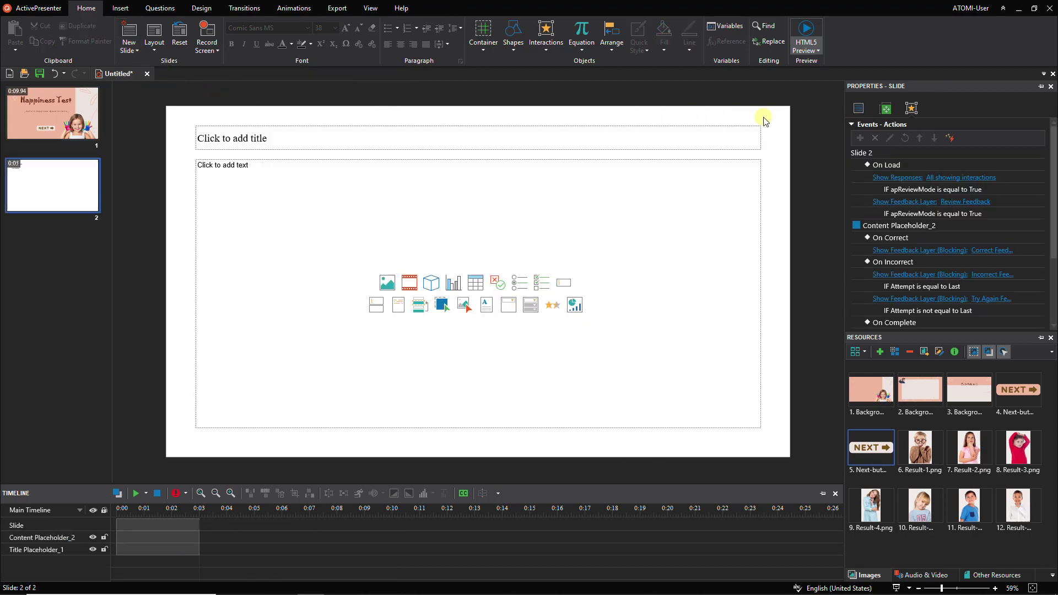
{"action": "left_click", "coordinate": [856, 109]}
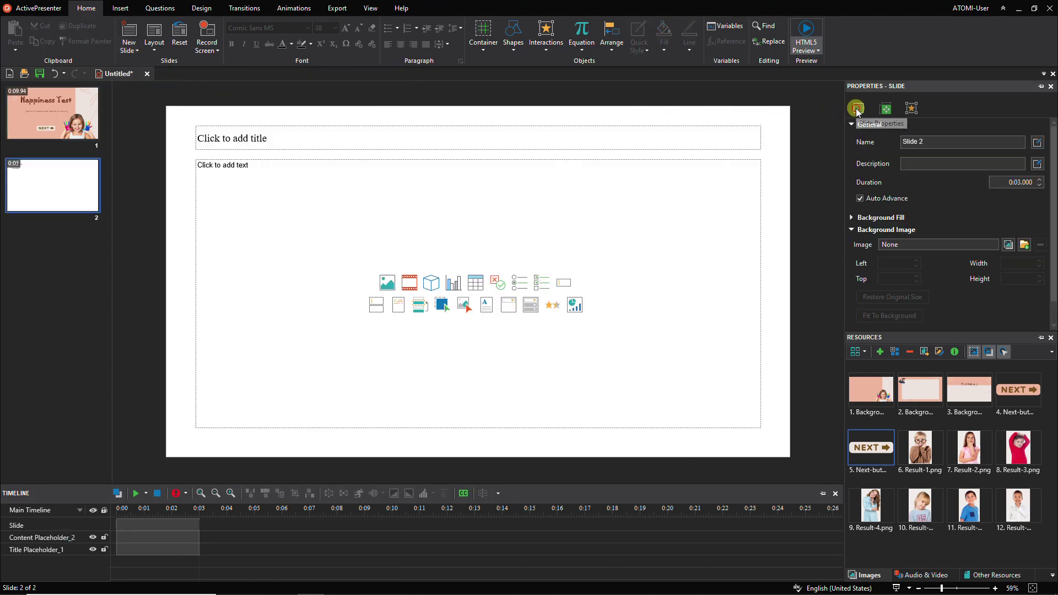
{"action": "triple_click", "coordinate": [923, 143]}
{"action": "type", "text": "Instructional"}
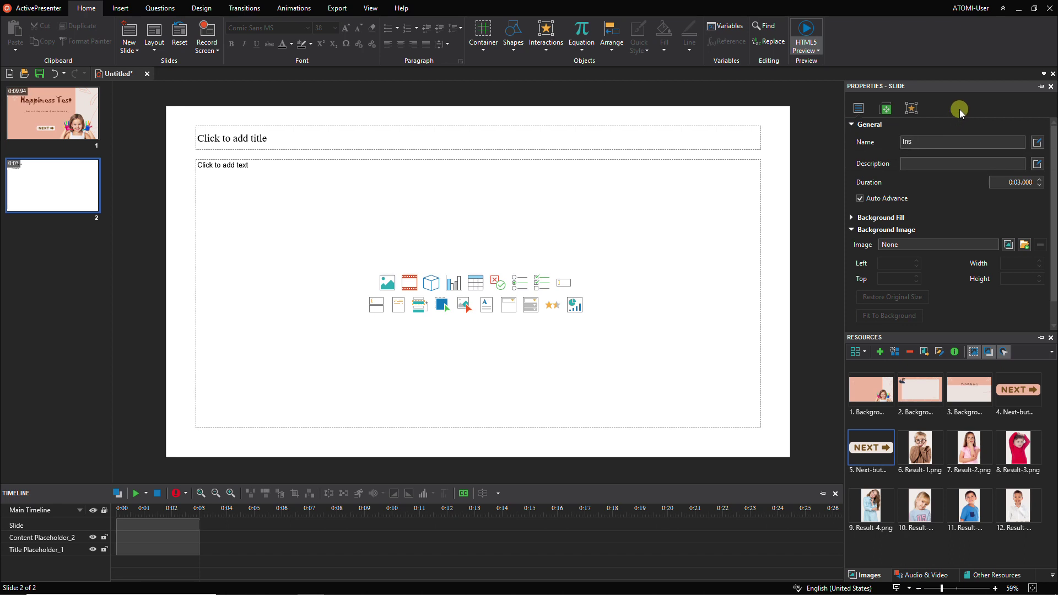
Step: Set the new slide's background image to Background-2
{"action": "left_click", "coordinate": [1008, 245]}
{"action": "left_click", "coordinate": [884, 242]}
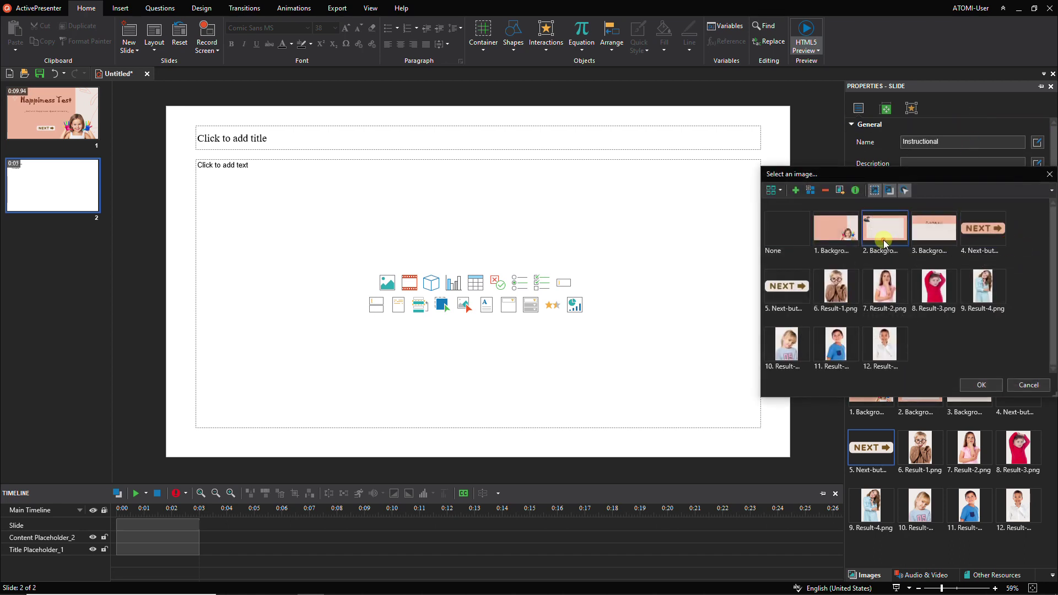
{"action": "left_click", "coordinate": [979, 384]}
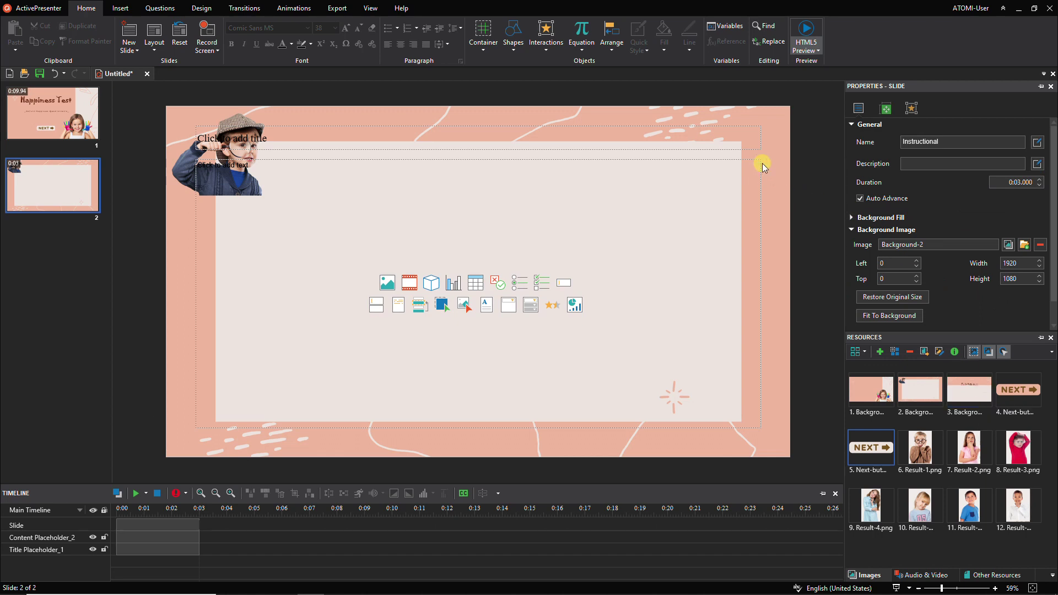
Step: Resize the content and title placeholders to fit, and place the NEXT button near the bottom
{"action": "left_click_drag", "start_coordinate": [760, 163], "coordinate": [661, 382]}
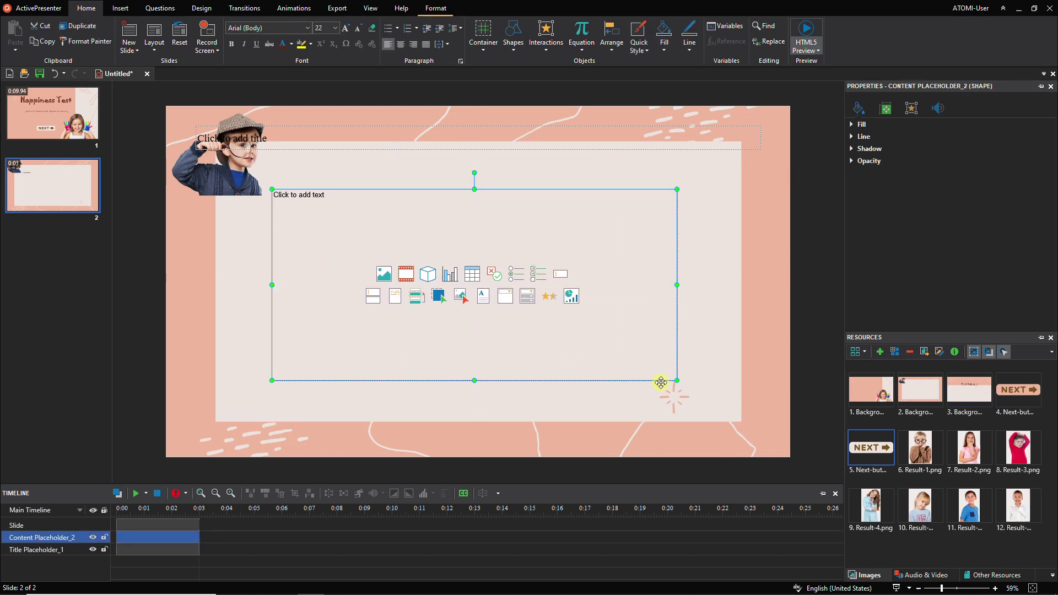
{"action": "left_click", "coordinate": [383, 145]}
{"action": "left_click_drag", "start_coordinate": [196, 138], "coordinate": [590, 135]}
{"action": "left_click_drag", "start_coordinate": [779, 147], "coordinate": [737, 163]}
{"action": "left_click_drag", "start_coordinate": [668, 156], "coordinate": [466, 165]}
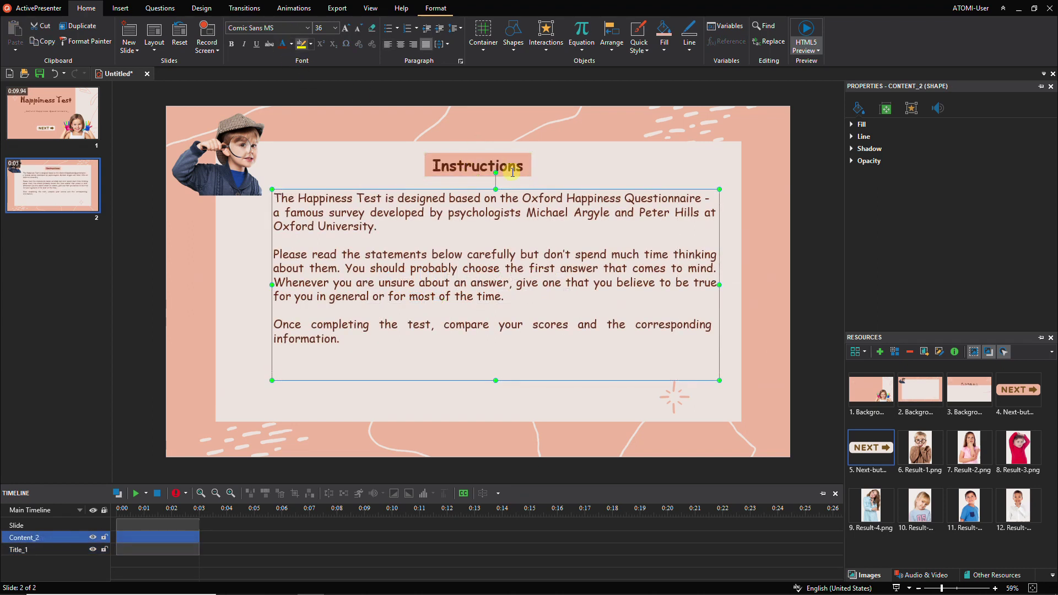
{"action": "left_click_drag", "start_coordinate": [1018, 389], "coordinate": [685, 413]}
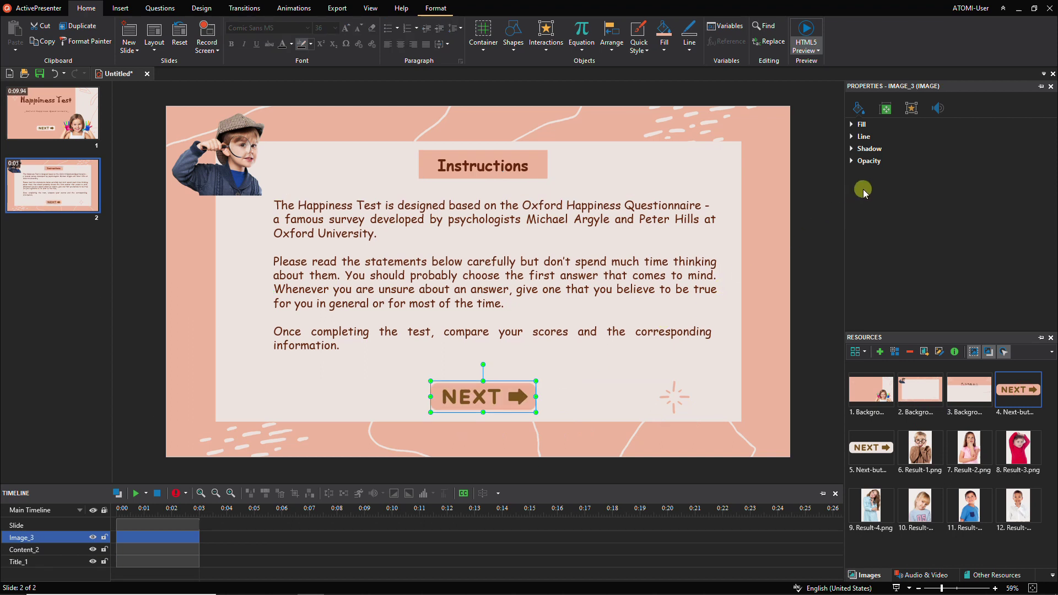
Step: Make the Instructional slide's NEXT button highlight itself (Image_3) on rollover
{"action": "left_click", "coordinate": [912, 108]}
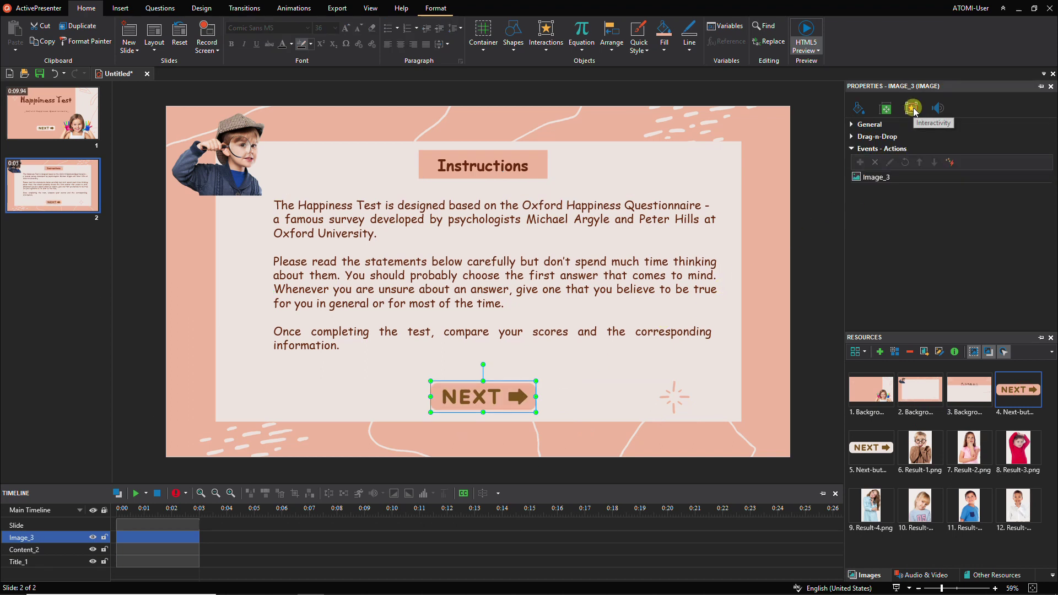
{"action": "left_click", "coordinate": [1045, 177]}
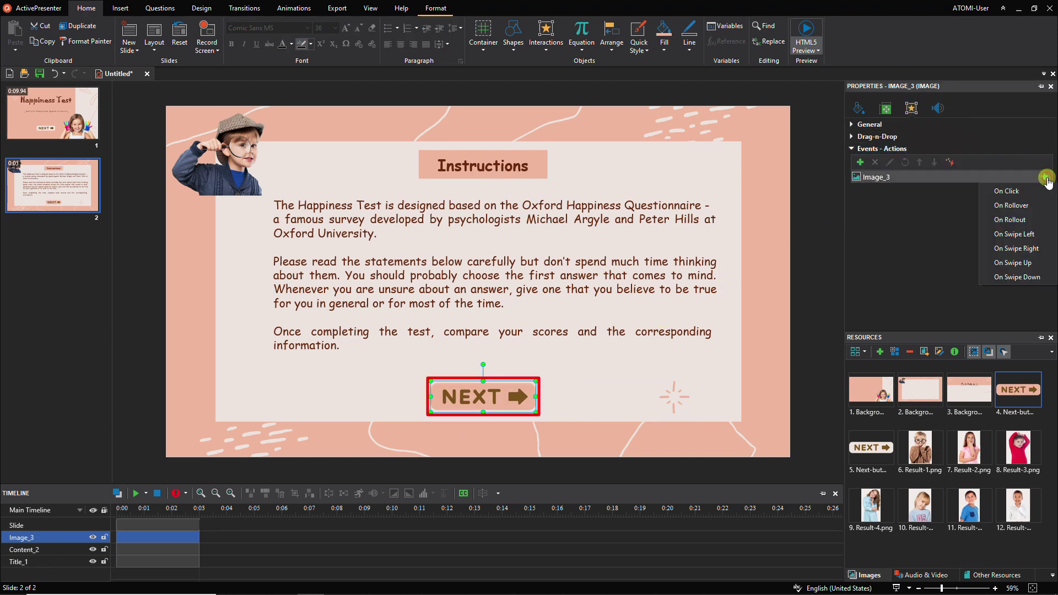
{"action": "left_click", "coordinate": [1036, 205]}
{"action": "left_click", "coordinate": [915, 202]}
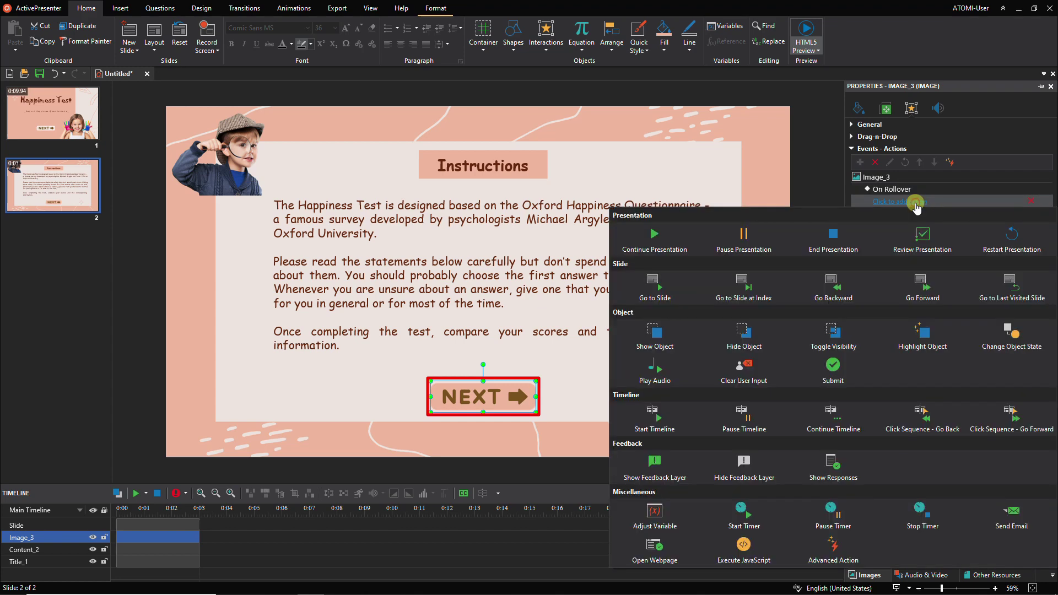
{"action": "left_click", "coordinate": [922, 336]}
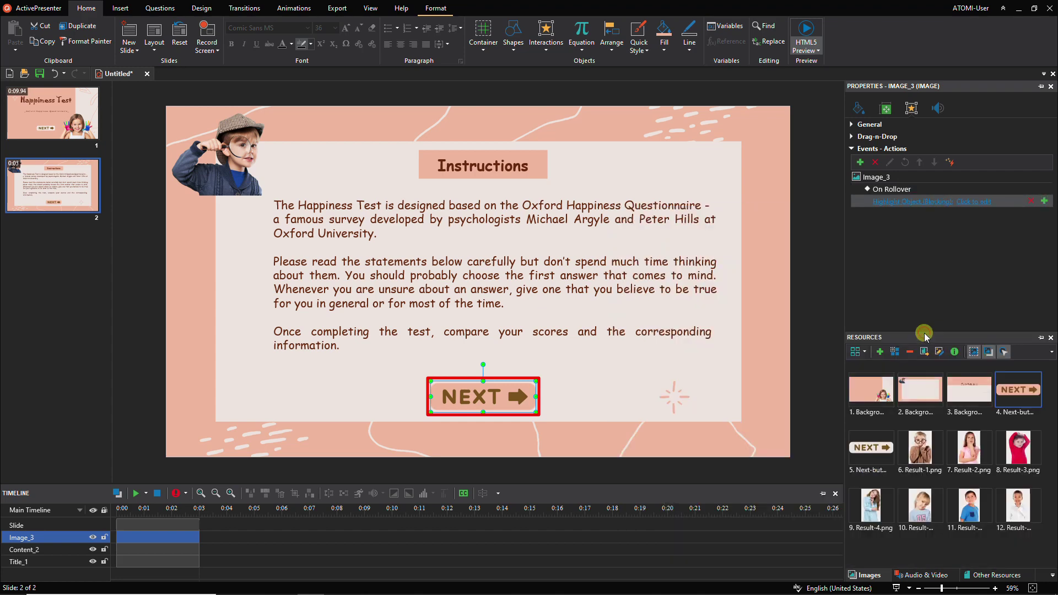
{"action": "left_click", "coordinate": [974, 204]}
{"action": "left_click", "coordinate": [952, 237]}
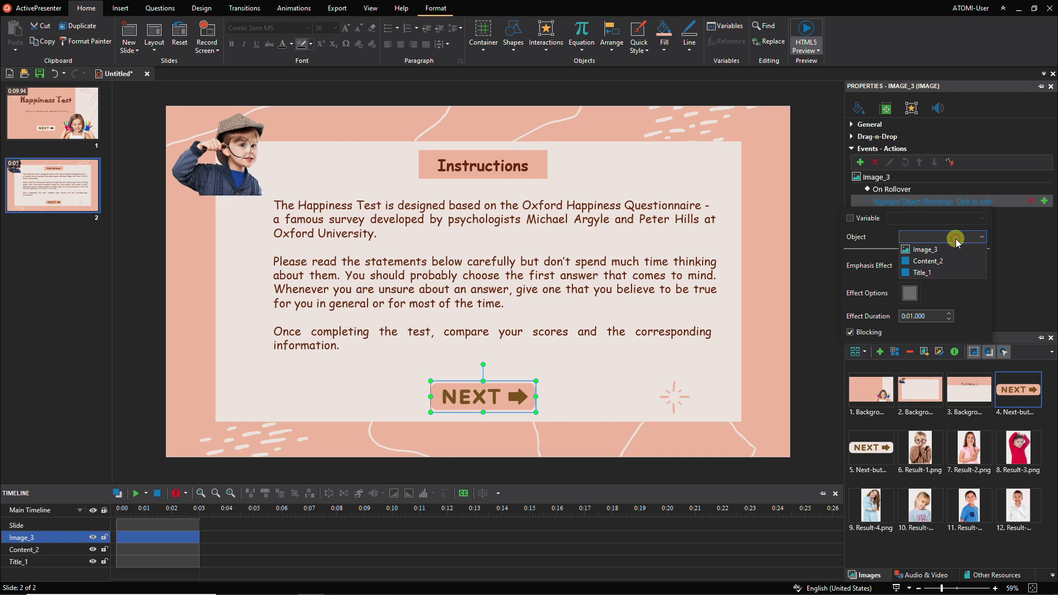
{"action": "left_click", "coordinate": [952, 251]}
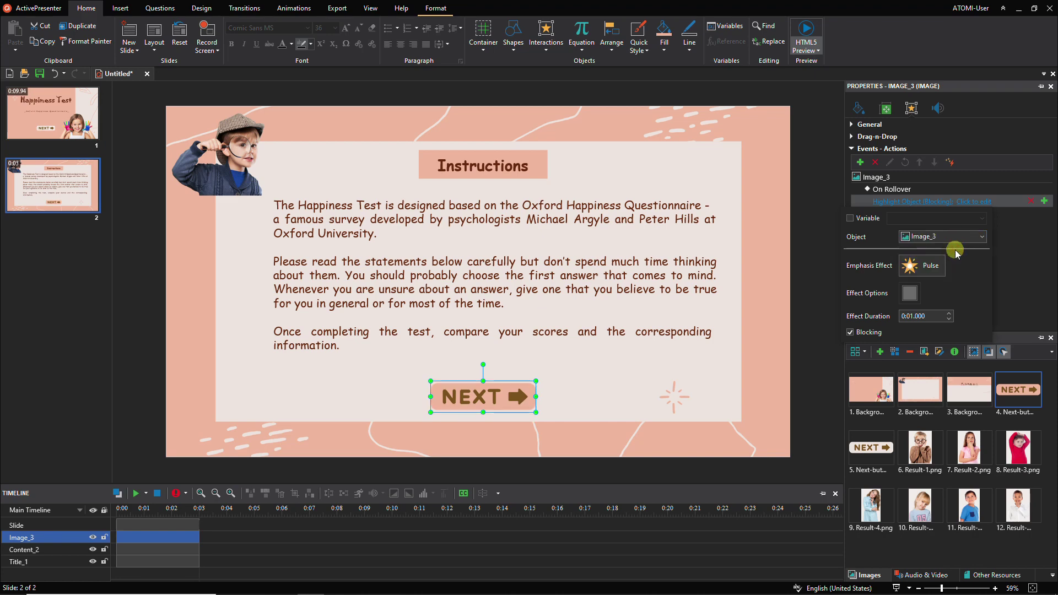
{"action": "left_click", "coordinate": [997, 249]}
Step: Add an On Click event to this NEXT button that goes forward one slide
{"action": "left_click", "coordinate": [1036, 179]}
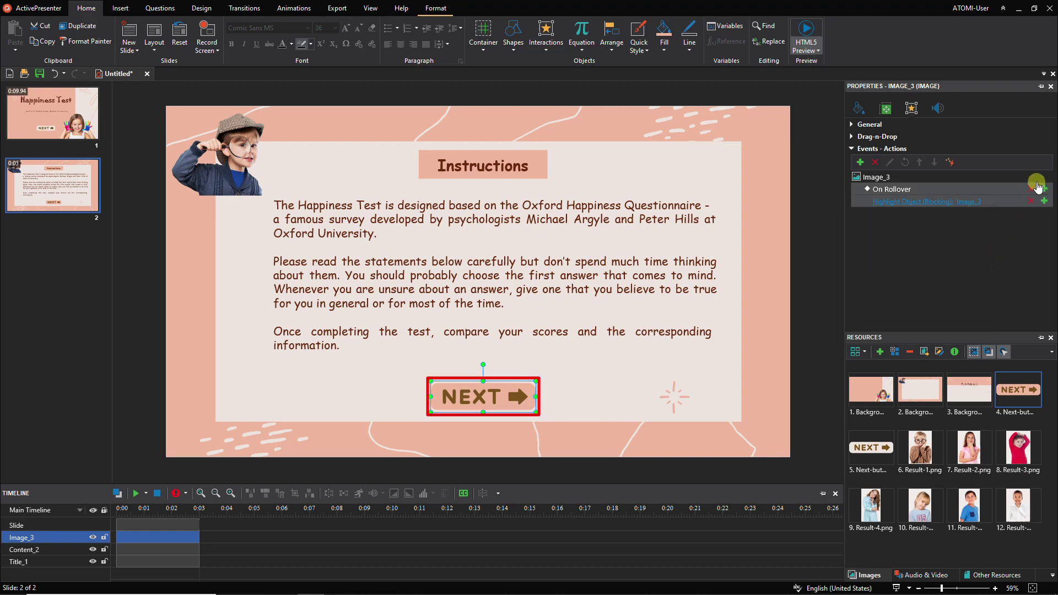
{"action": "right_click", "coordinate": [1035, 182]}
{"action": "left_click", "coordinate": [1034, 195]}
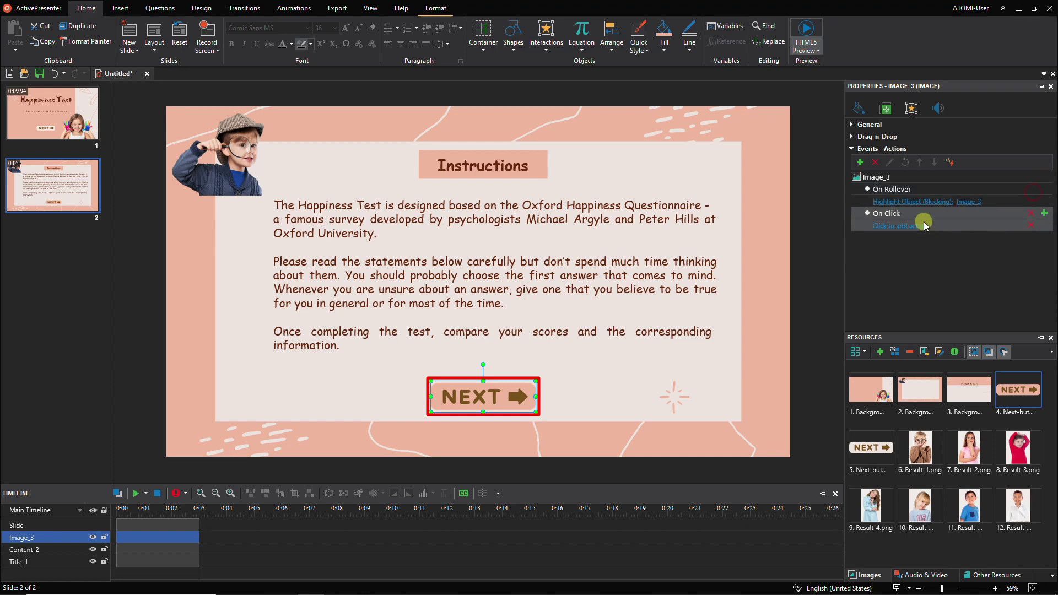
{"action": "left_click", "coordinate": [915, 226]}
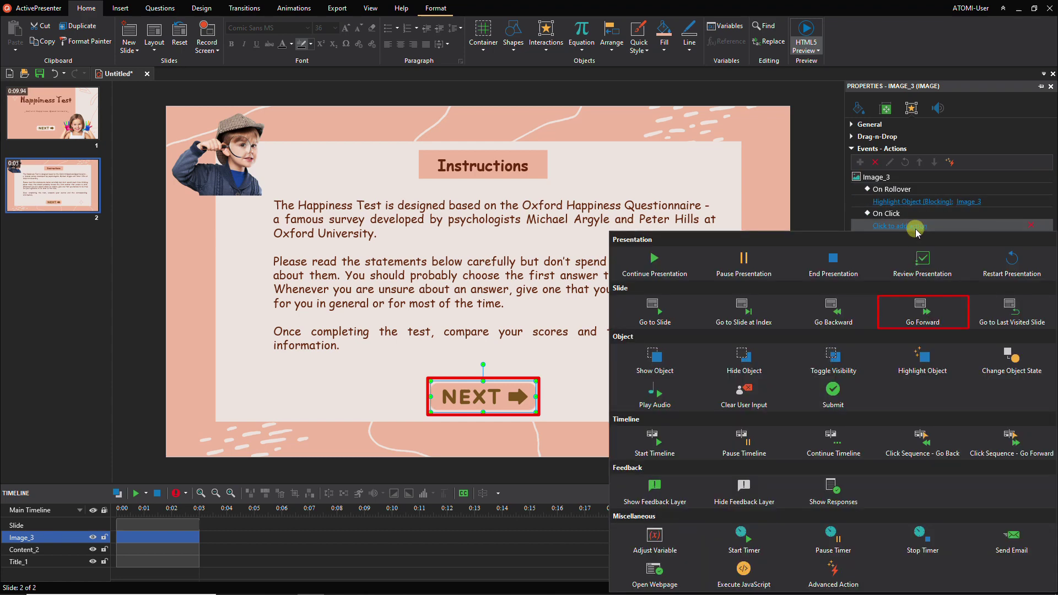
{"action": "left_click", "coordinate": [938, 298]}
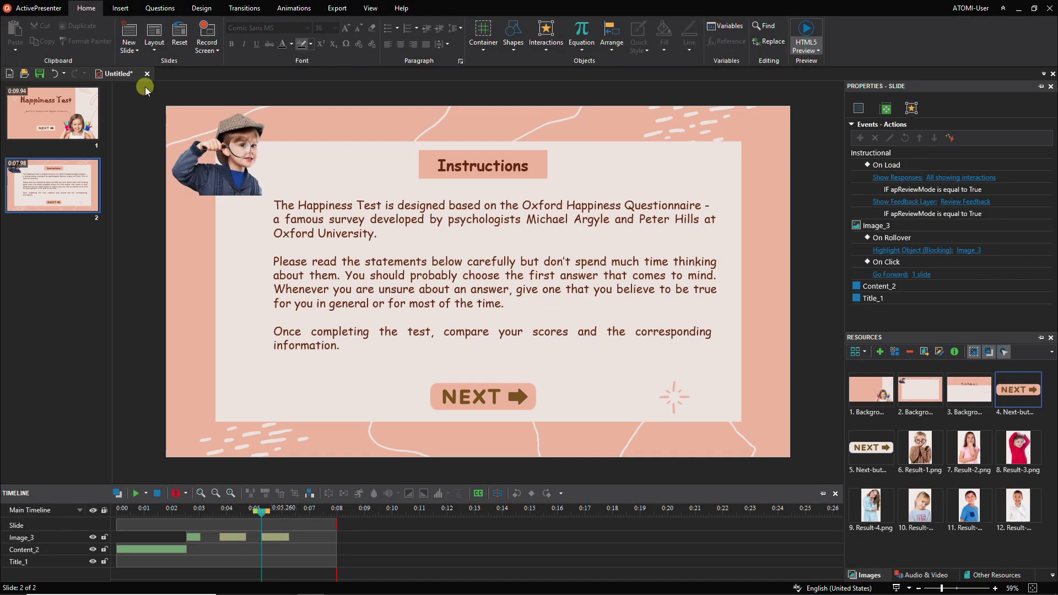
Step: Add a new Question slide and start renaming it in General properties
{"action": "left_click", "coordinate": [132, 46]}
{"action": "left_click", "coordinate": [350, 98]}
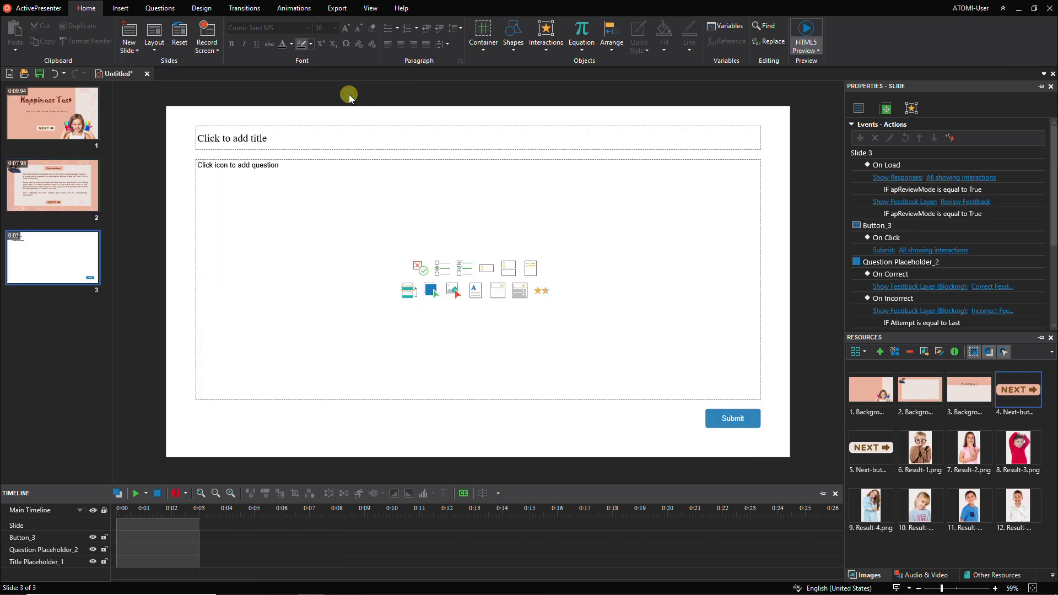
{"action": "left_click", "coordinate": [859, 108]}
{"action": "left_click", "coordinate": [940, 141]}
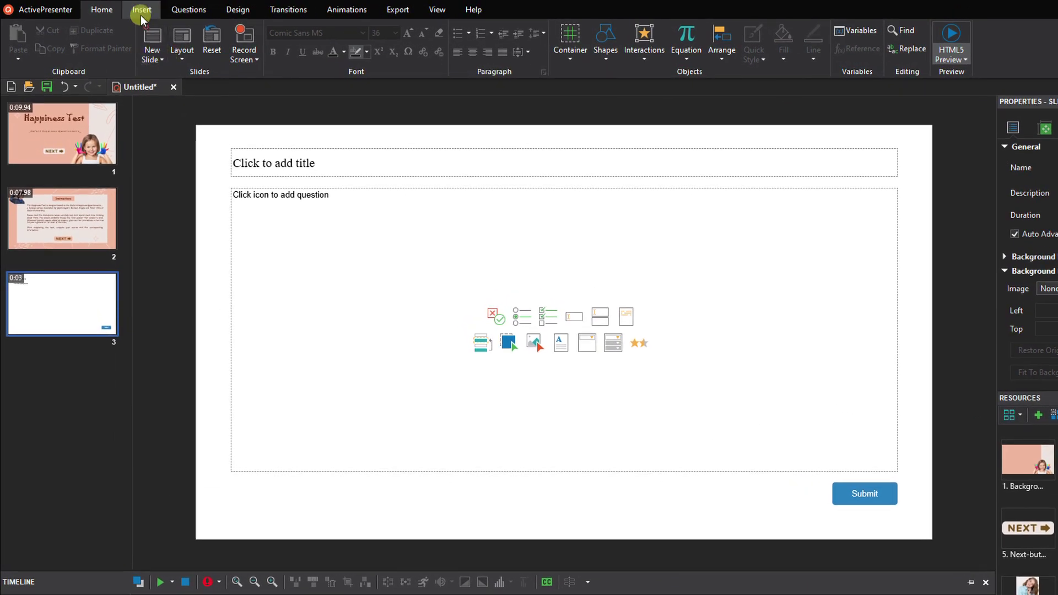
Step: Pick the rectangle from Insert > Shapes, ready to draw over the question area
{"action": "left_click", "coordinate": [141, 15]}
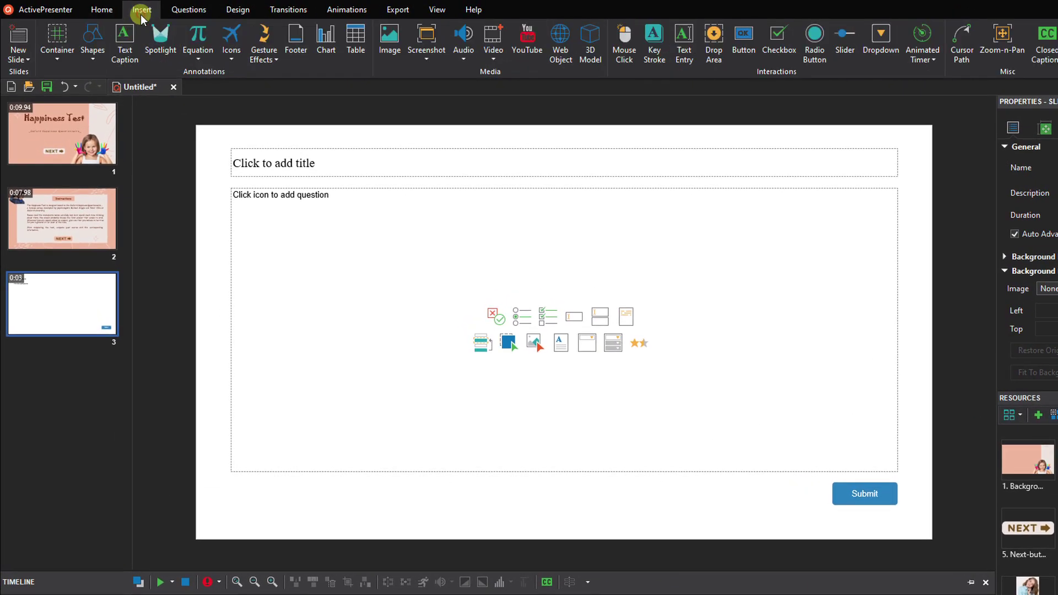
{"action": "left_click", "coordinate": [95, 60]}
{"action": "left_click", "coordinate": [92, 90]}
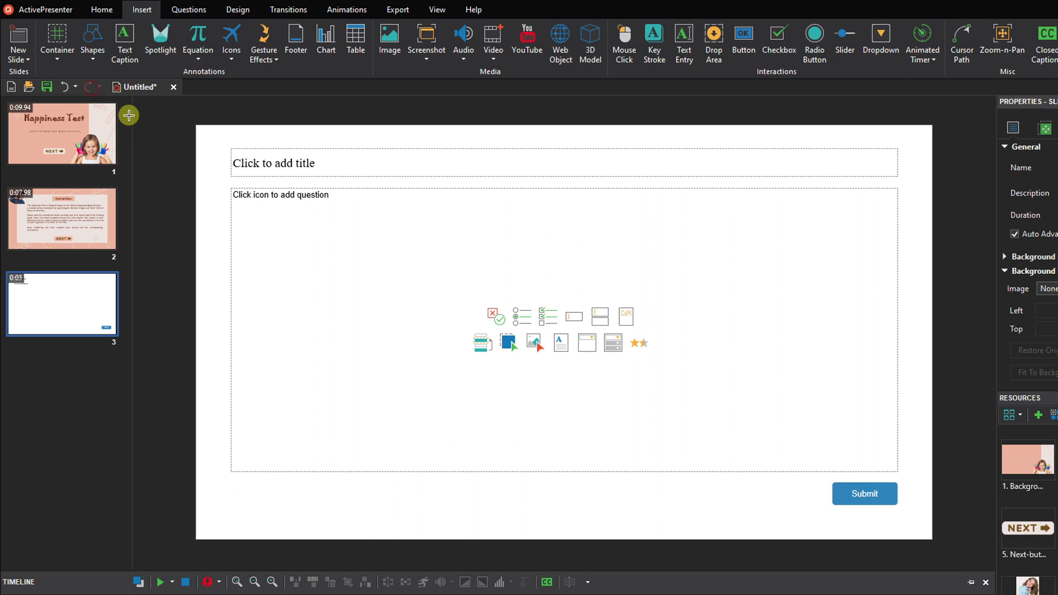
Step: Draw a rectangle over the question box, copy it to the right half, and fill the copy with beige sampled from slide 1
{"action": "mouse_move", "coordinate": [242, 190]}
{"action": "left_mouse_down"}
{"action": "mouse_move", "coordinate": [479, 362]}
{"action": "mouse_move", "coordinate": [609, 480]}
{"action": "mouse_move", "coordinate": [571, 493]}
{"action": "left_mouse_up"}
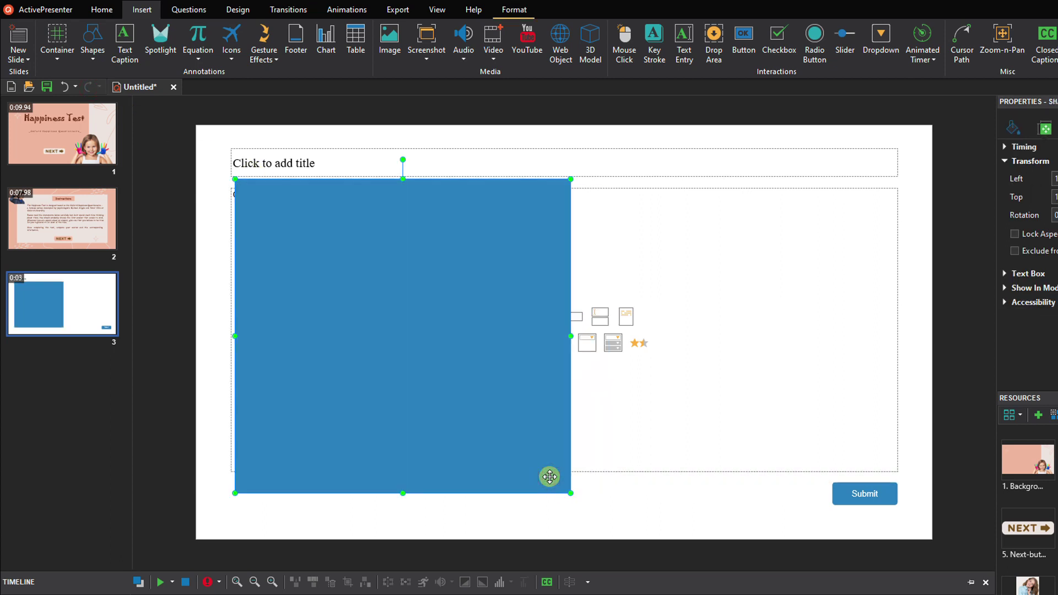
{"action": "left_click_drag", "start_coordinate": [538, 449], "coordinate": [899, 398]}
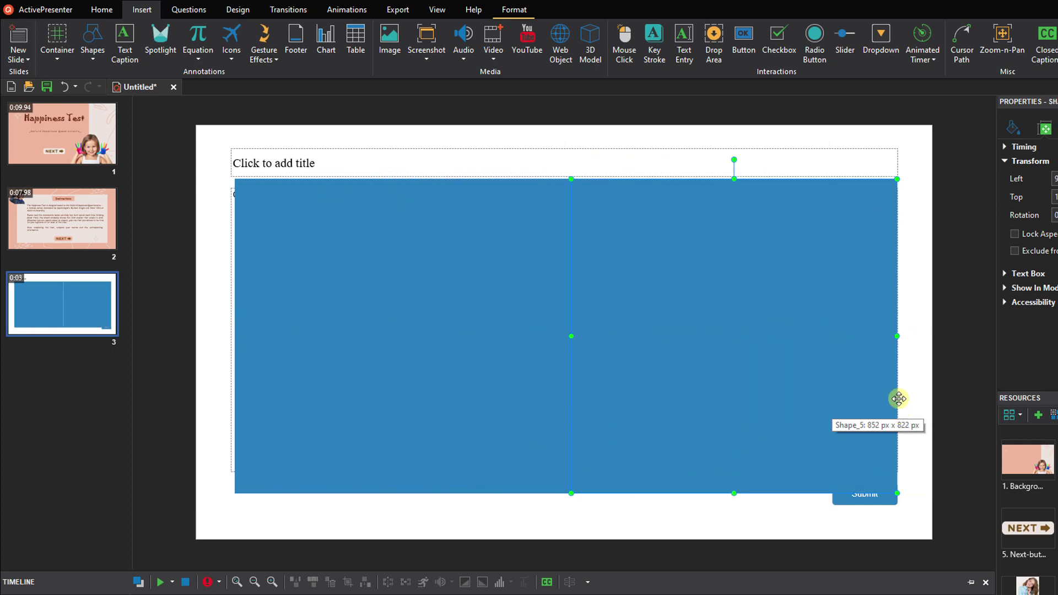
{"action": "left_click", "coordinate": [508, 12]}
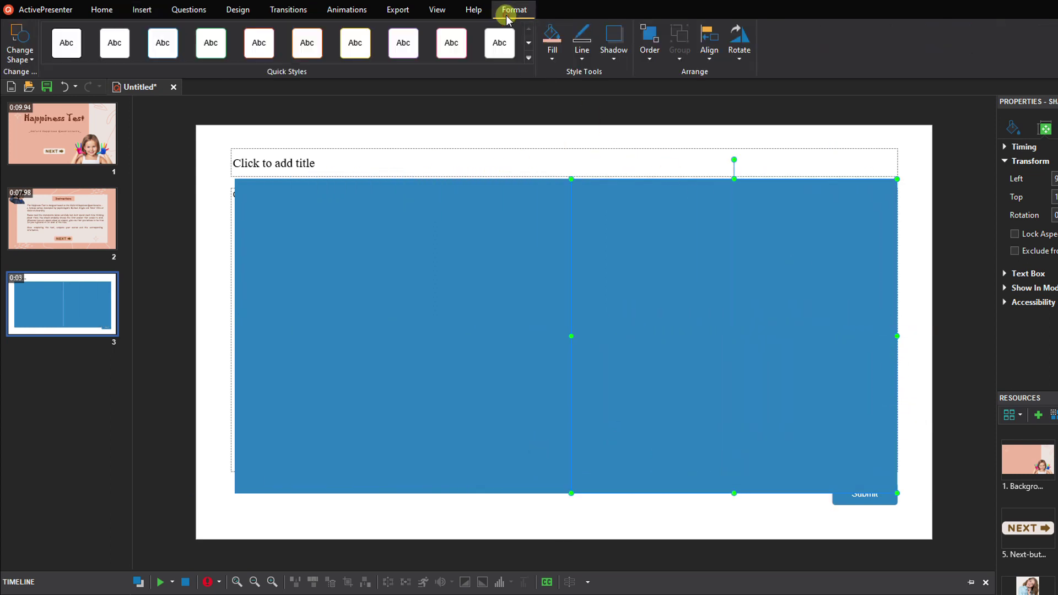
{"action": "left_click", "coordinate": [552, 61]}
{"action": "left_click", "coordinate": [578, 245]}
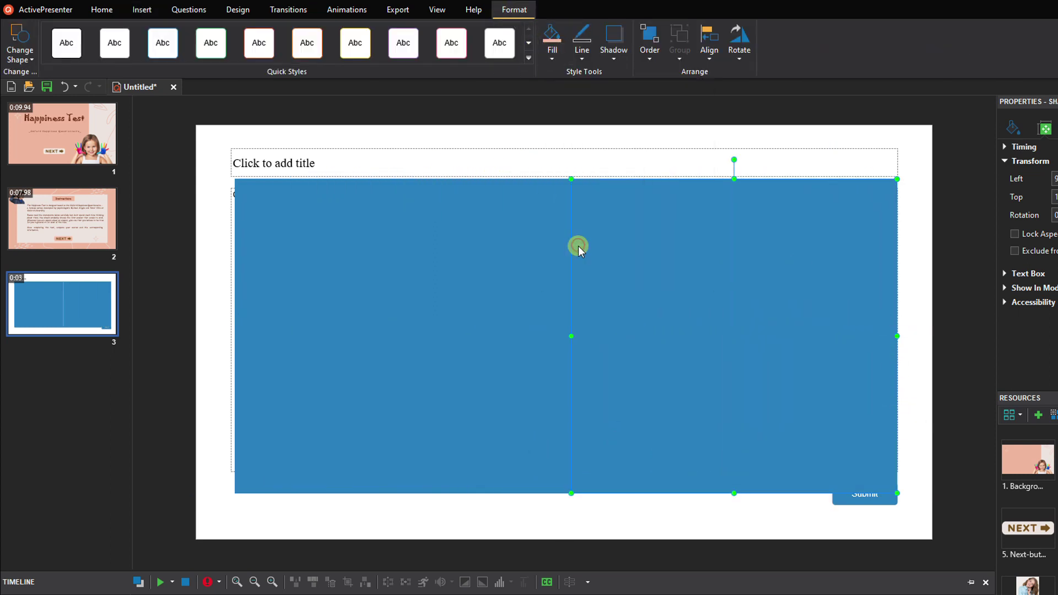
{"action": "left_click", "coordinate": [104, 128]}
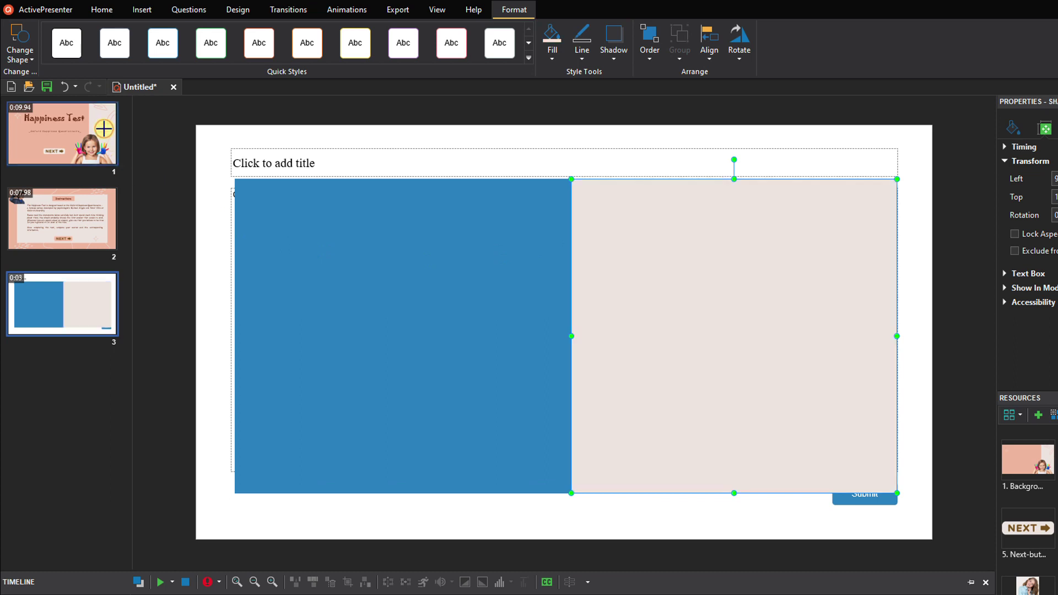
Step: Fill the left rectangle with salmon sampled from the slide 1 thumbnail
{"action": "left_click", "coordinate": [305, 270]}
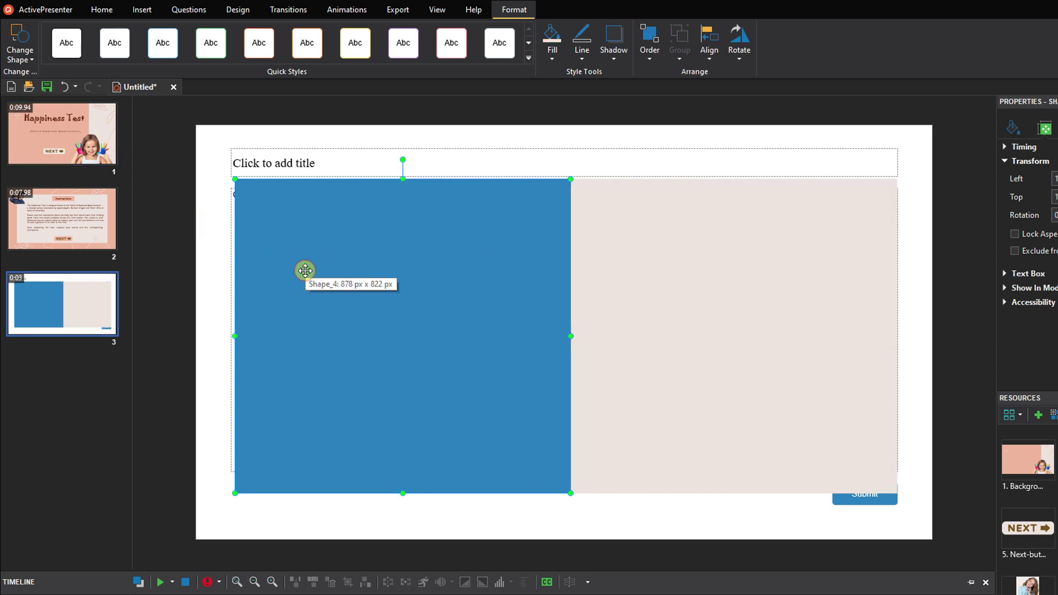
{"action": "left_click", "coordinate": [552, 59]}
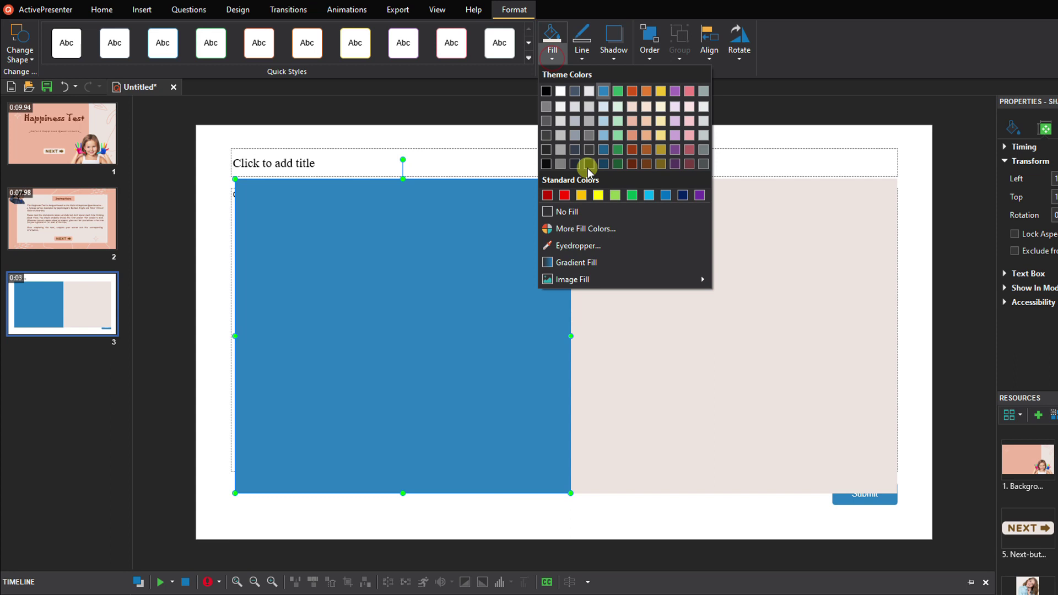
{"action": "left_click", "coordinate": [602, 246]}
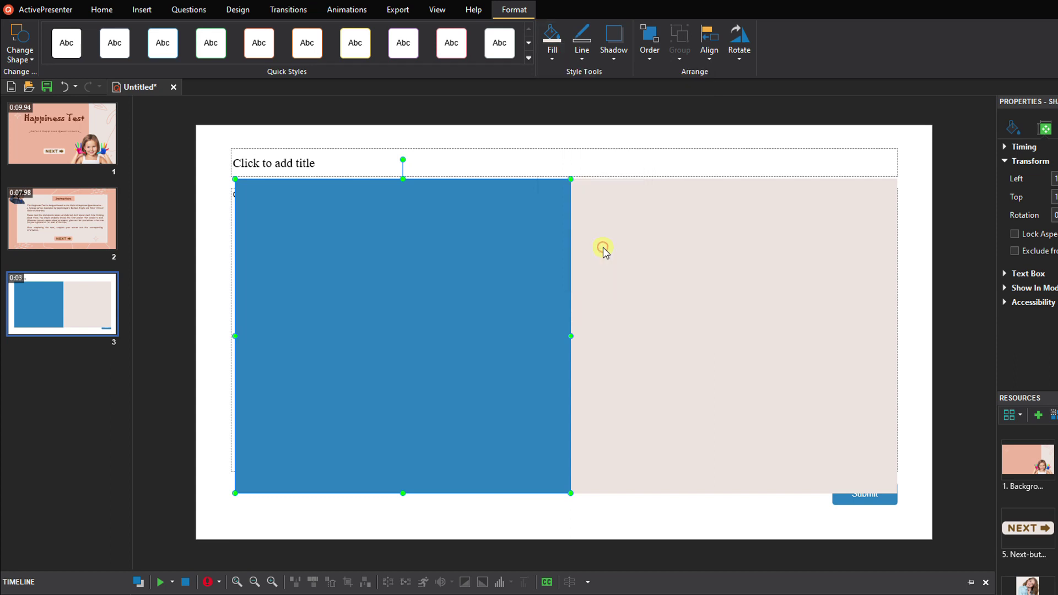
{"action": "left_click", "coordinate": [54, 138]}
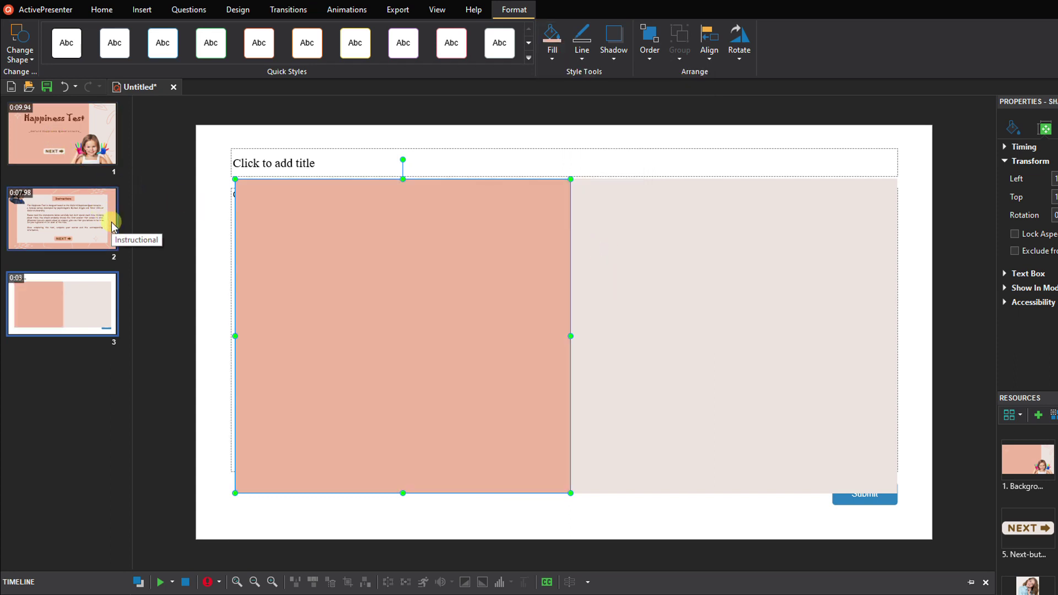
Step: Send both rectangles to the back behind the question placeholder and Submit button
{"action": "left_click", "coordinate": [635, 423], "text": "ctrl"}
{"action": "key", "text": "ctrl+g"}
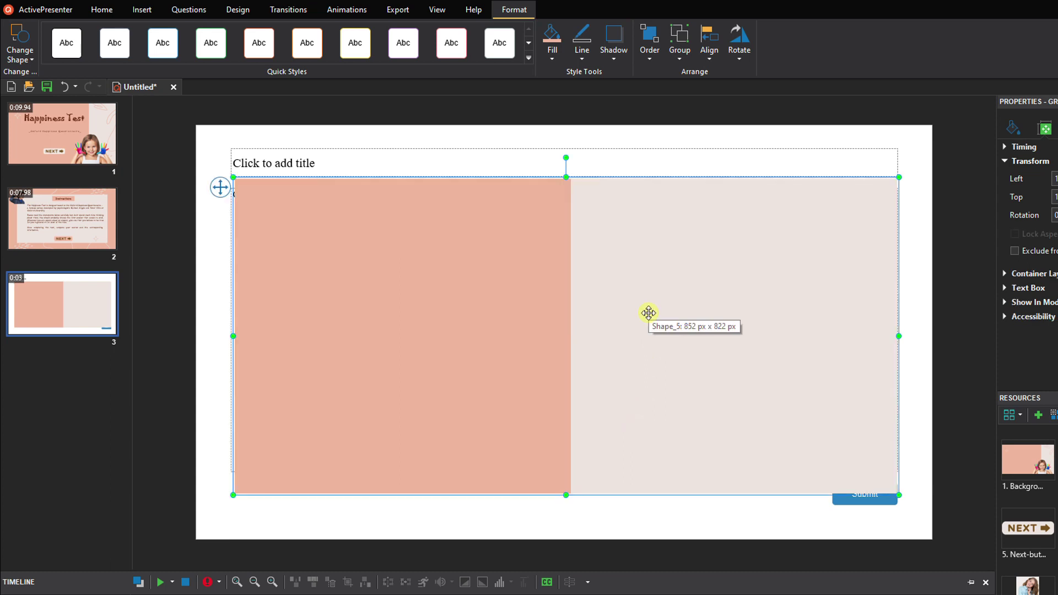
{"action": "right_click", "coordinate": [648, 313]}
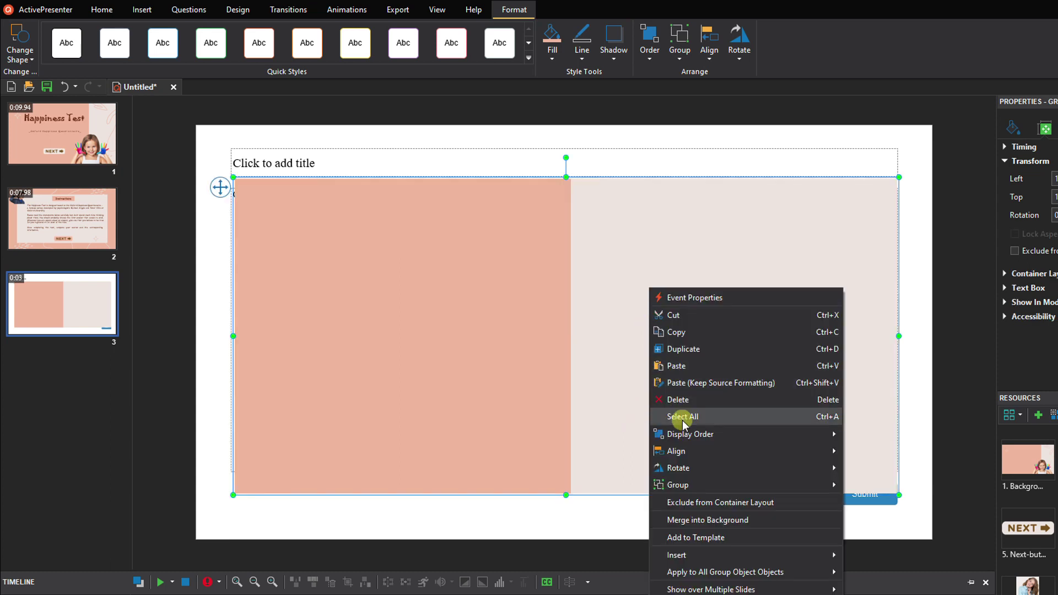
{"action": "mouse_move", "coordinate": [679, 433]}
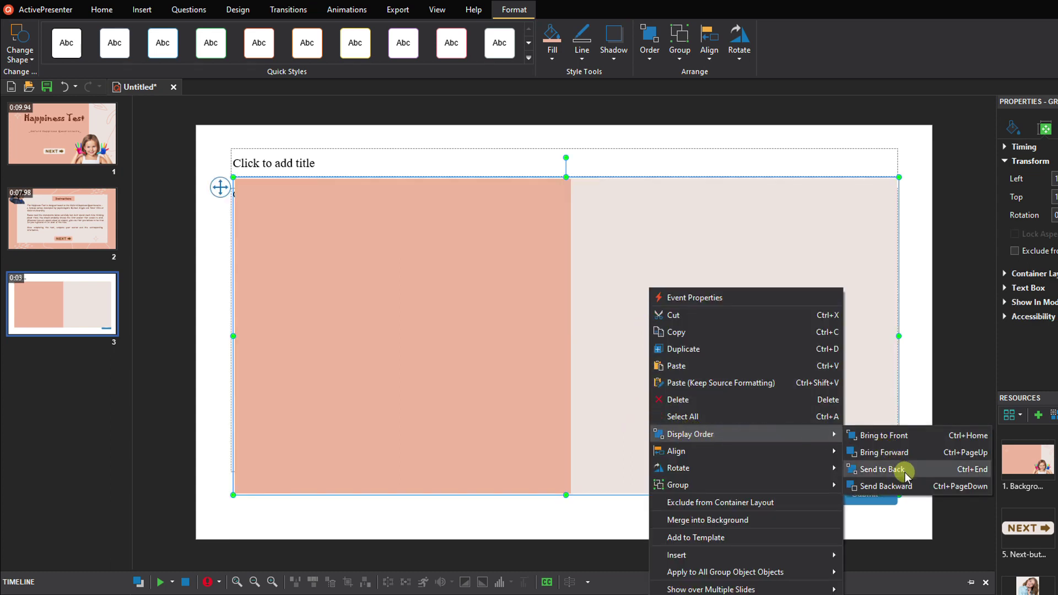
{"action": "left_click", "coordinate": [881, 469]}
{"action": "left_click", "coordinate": [315, 162]}
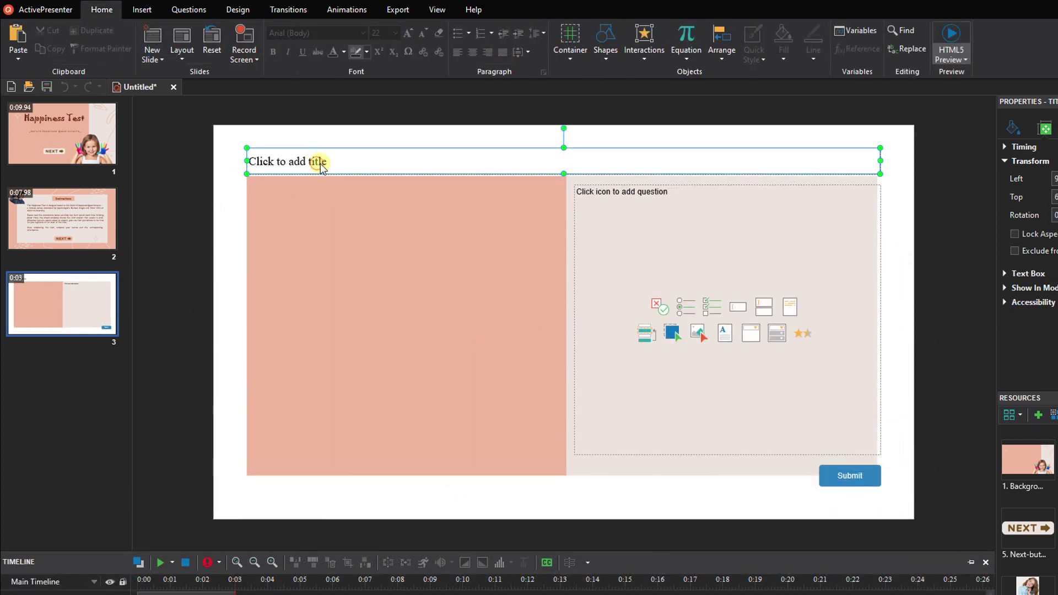
Step: Paste the statements into the title box and narrow it onto the salmon panel
{"action": "left_click", "coordinate": [323, 164]}
{"action": "type", "text": "1. I don't feel particularly pleased with the way I am."}
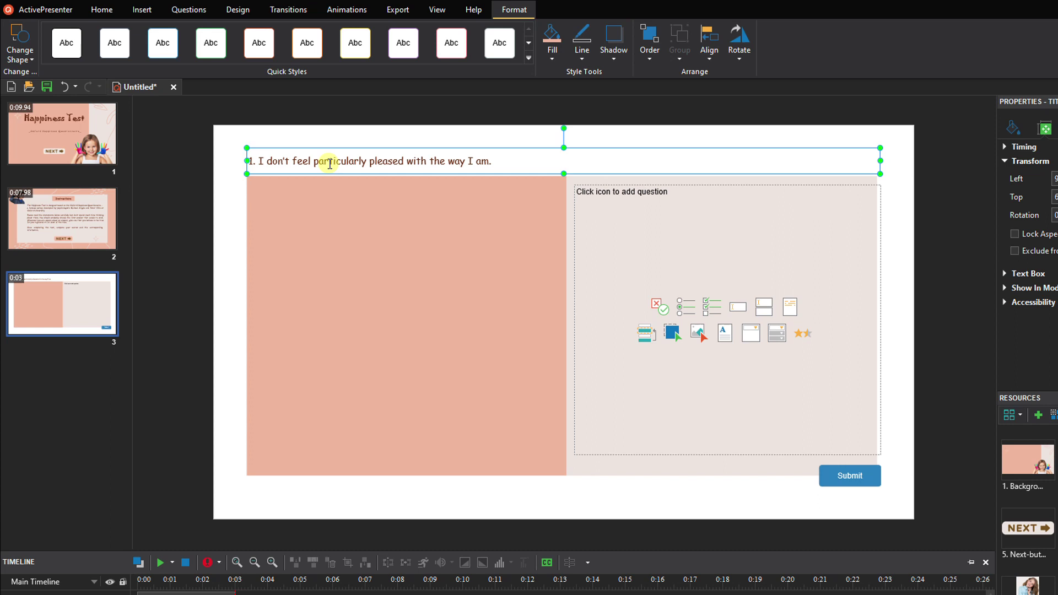
{"action": "left_click_drag", "start_coordinate": [881, 160], "coordinate": [526, 220]}
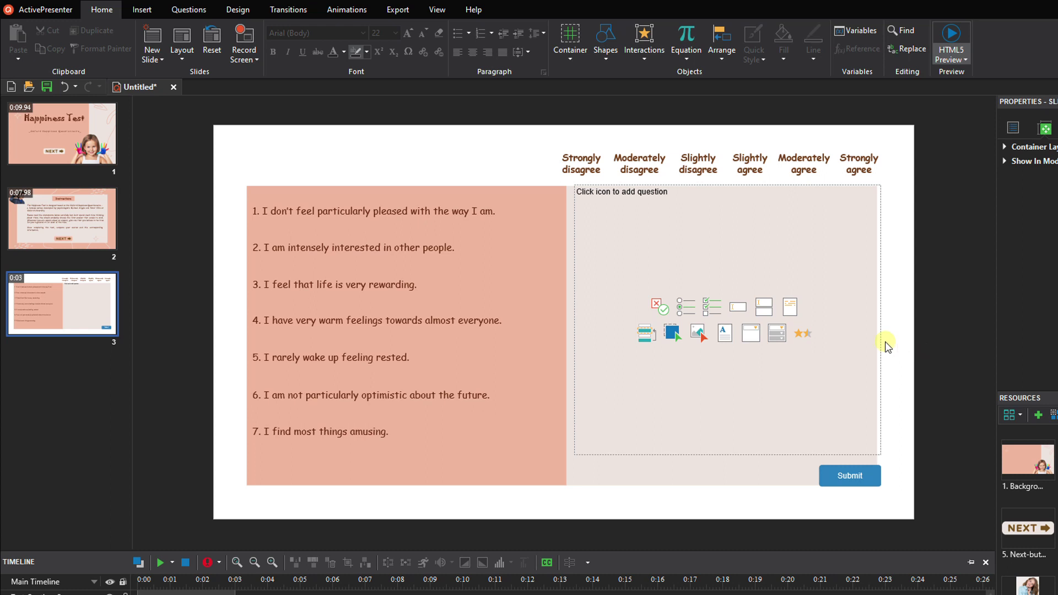
Step: Insert a six-answer Multiple Choice question laid out as a 6-column grid with spacing 88/20
{"action": "left_click", "coordinate": [693, 315]}
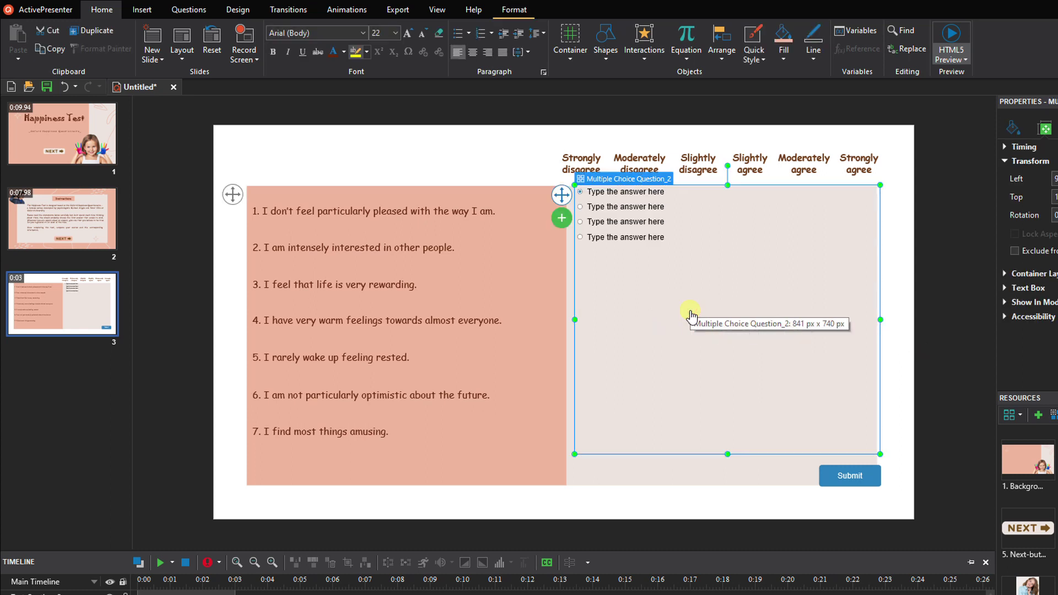
{"action": "left_click", "coordinate": [563, 222]}
{"action": "left_click", "coordinate": [563, 222]}
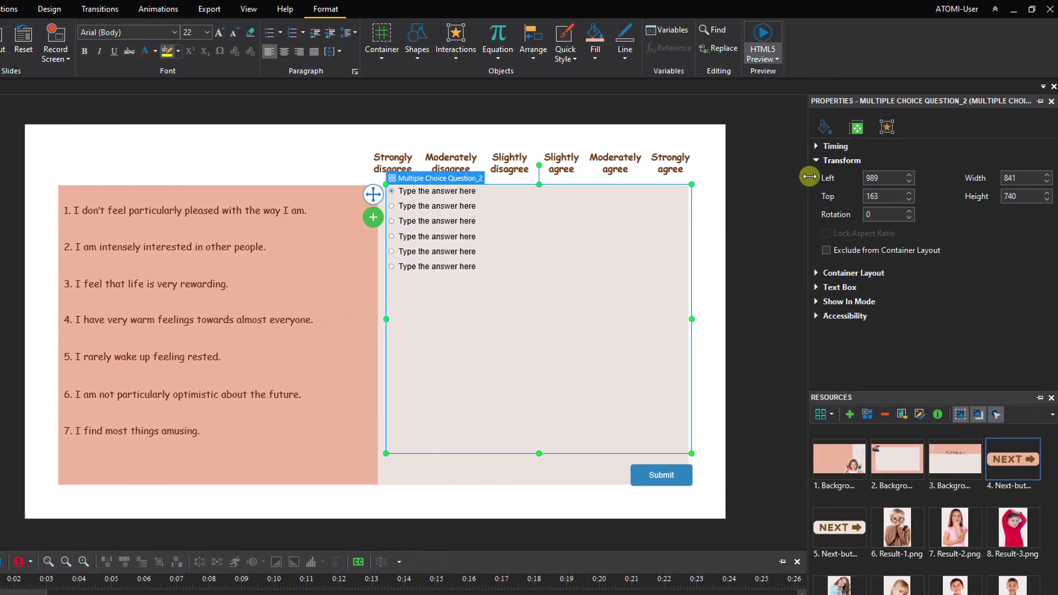
{"action": "left_click", "coordinate": [1004, 161]}
{"action": "left_click", "coordinate": [816, 174]}
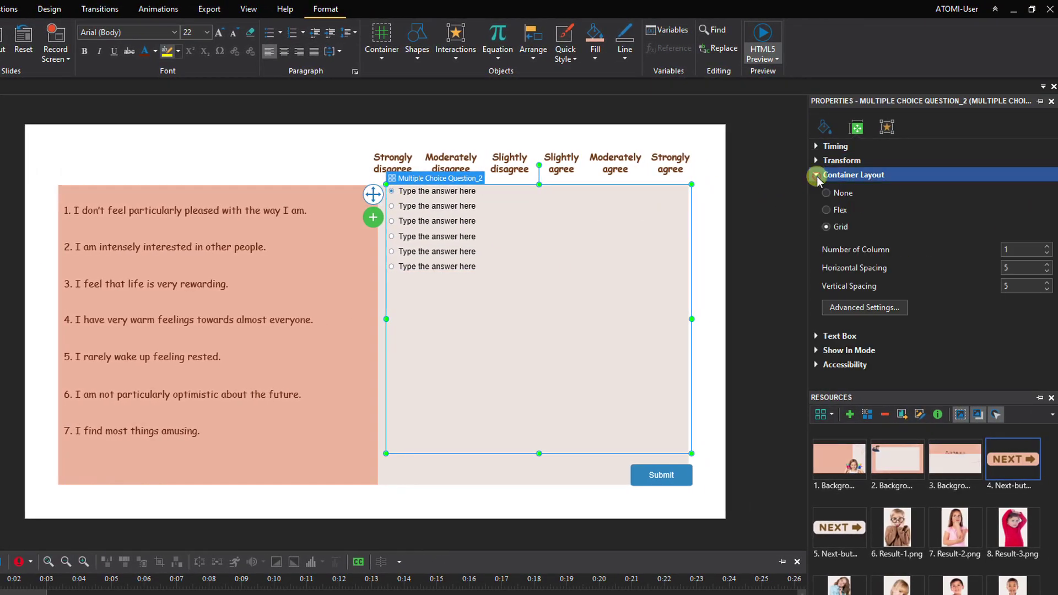
{"action": "left_click", "coordinate": [1046, 246]}
{"action": "left_click", "coordinate": [1046, 246]}
{"action": "left_click", "coordinate": [1046, 247]}
{"action": "left_click", "coordinate": [1047, 246]}
{"action": "left_click", "coordinate": [1047, 247]}
{"action": "left_click", "coordinate": [1006, 267]}
{"action": "type", "text": "88"}
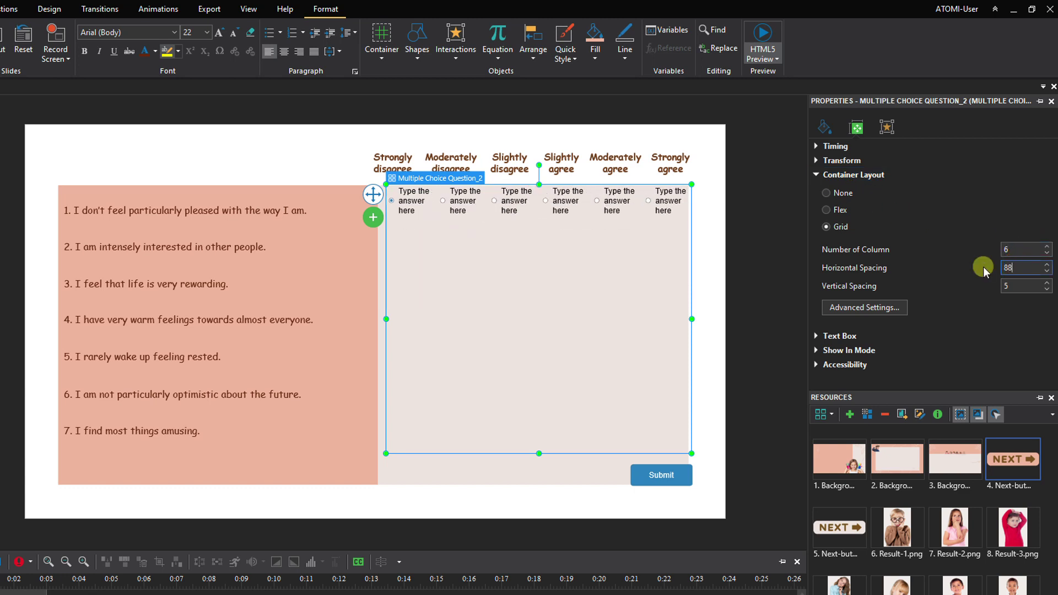
{"action": "key", "text": "Tab"}
{"action": "type", "text": "2"}
{"action": "left_click_drag", "start_coordinate": [399, 234], "coordinate": [683, 240]}
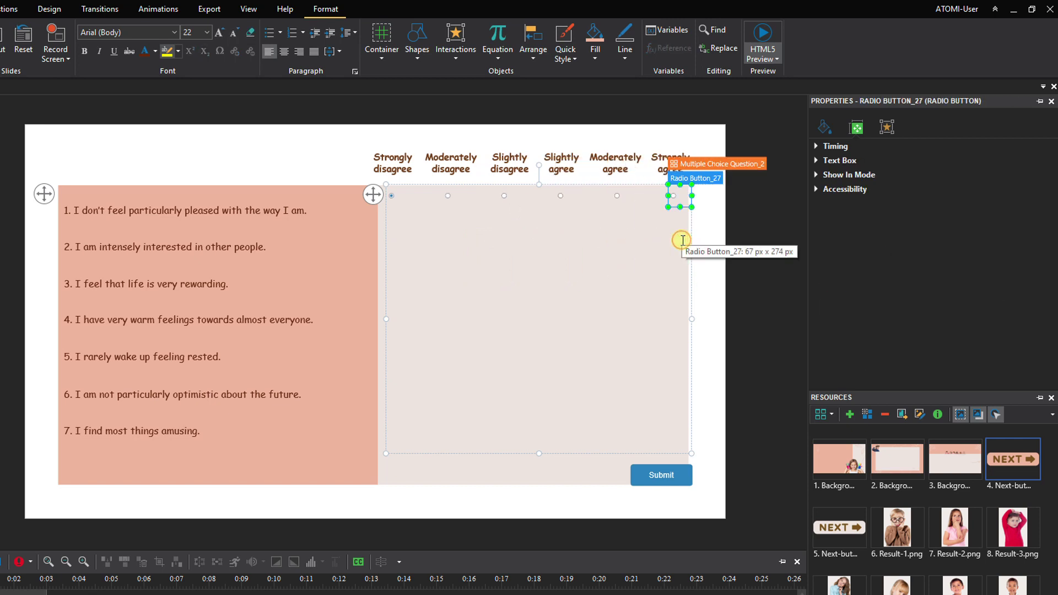
Step: Apply the pink filled radio style and fit the answer row beside statement 1
{"action": "left_click", "coordinate": [680, 225]}
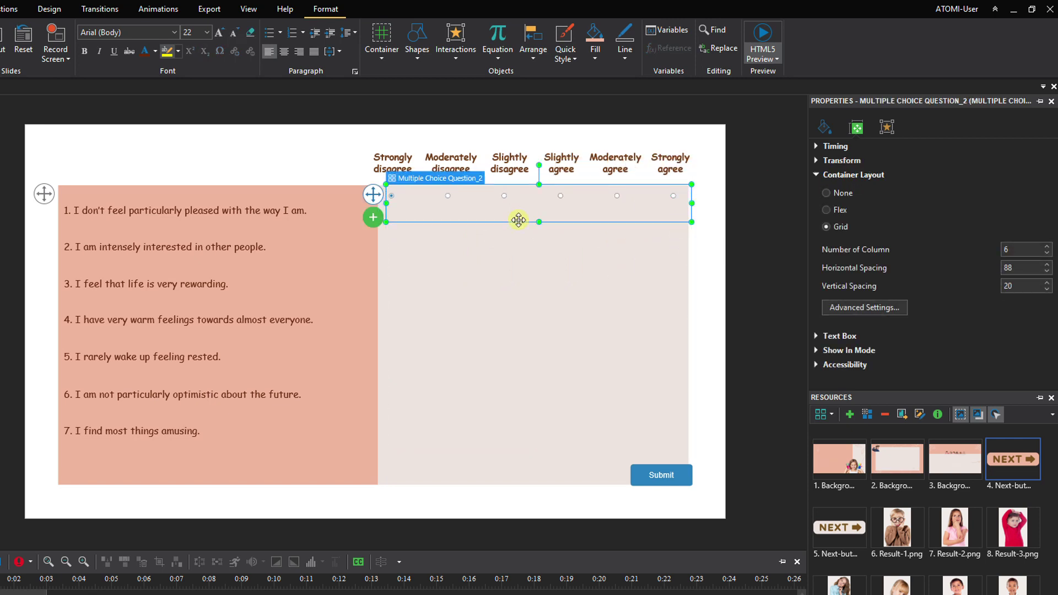
{"action": "left_click", "coordinate": [317, 15]}
{"action": "left_click", "coordinate": [394, 57]}
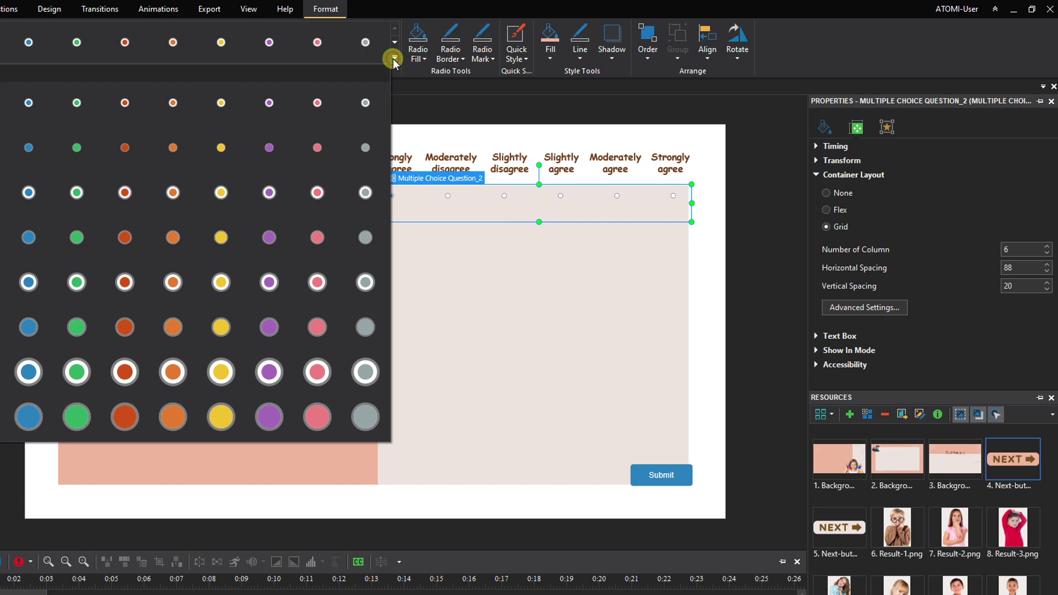
{"action": "left_click", "coordinate": [317, 326]}
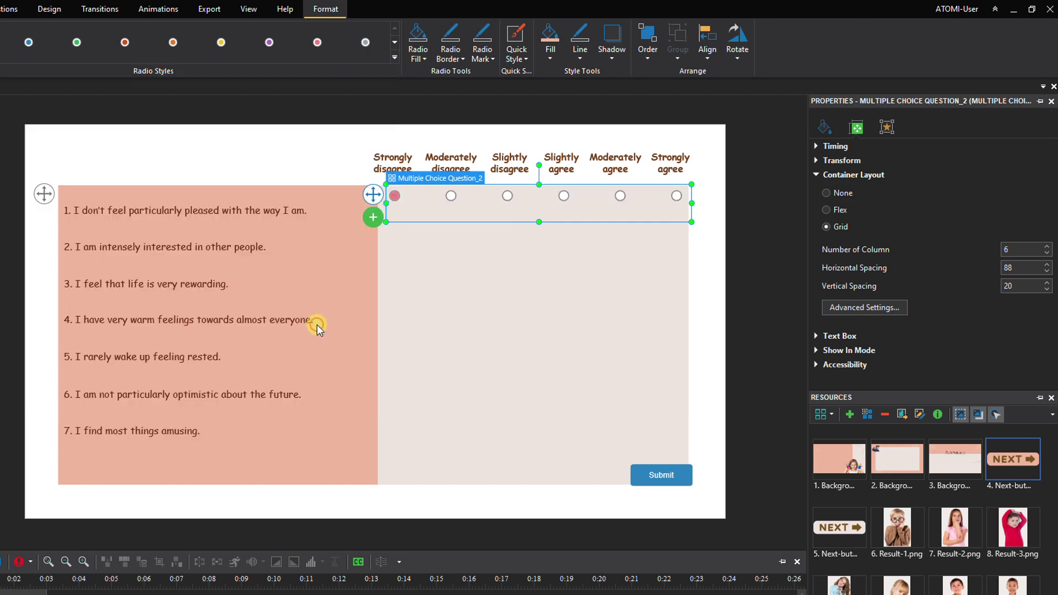
{"action": "left_click", "coordinate": [492, 58]}
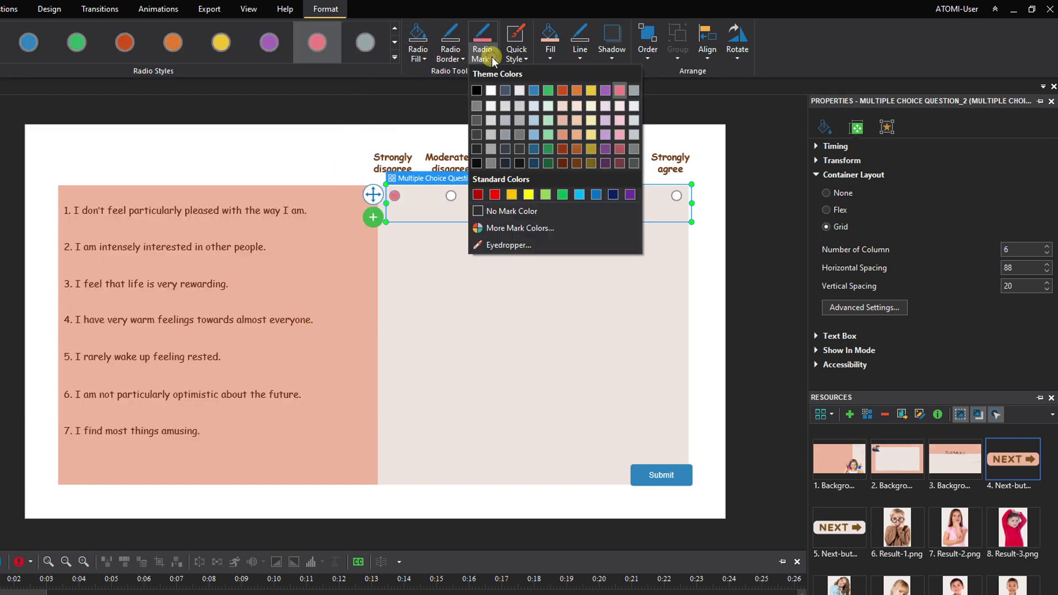
{"action": "left_click", "coordinate": [463, 243]}
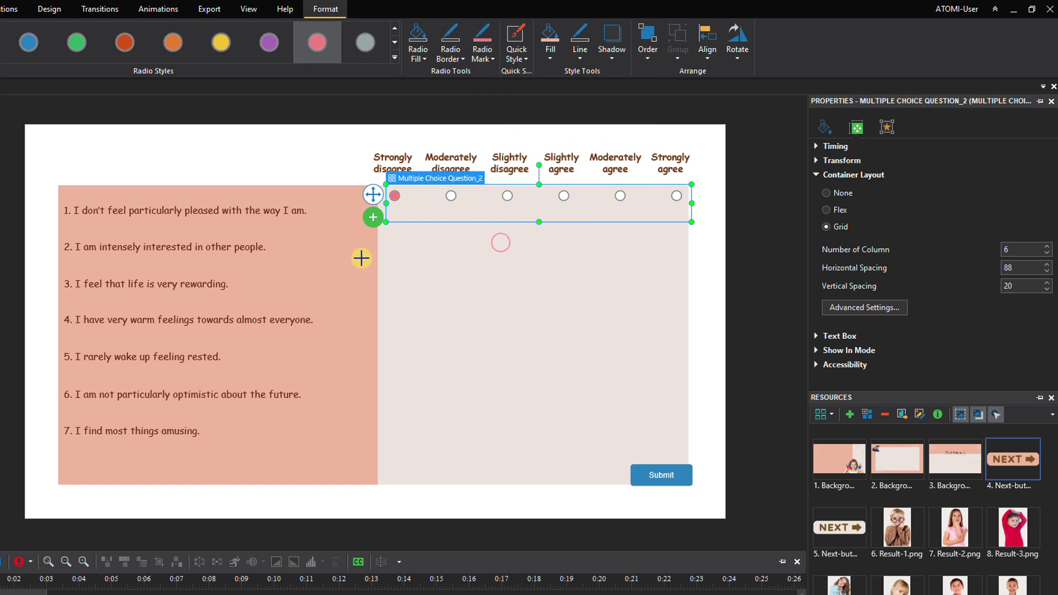
{"action": "left_click_drag", "start_coordinate": [539, 222], "coordinate": [544, 220]}
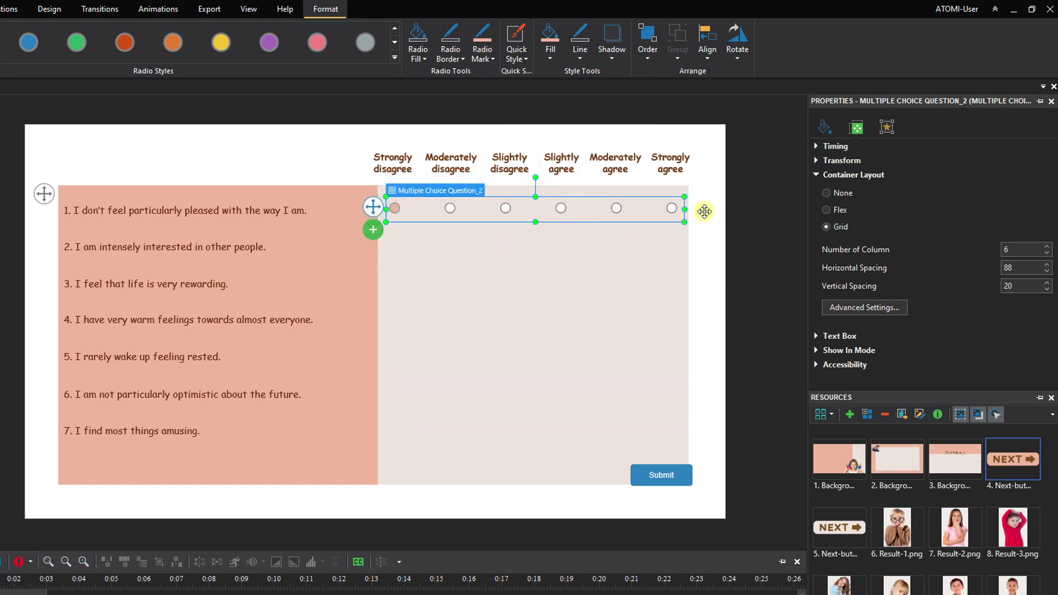
Step: Set the first question's Points scoring to Partial
{"action": "left_click", "coordinate": [886, 129]}
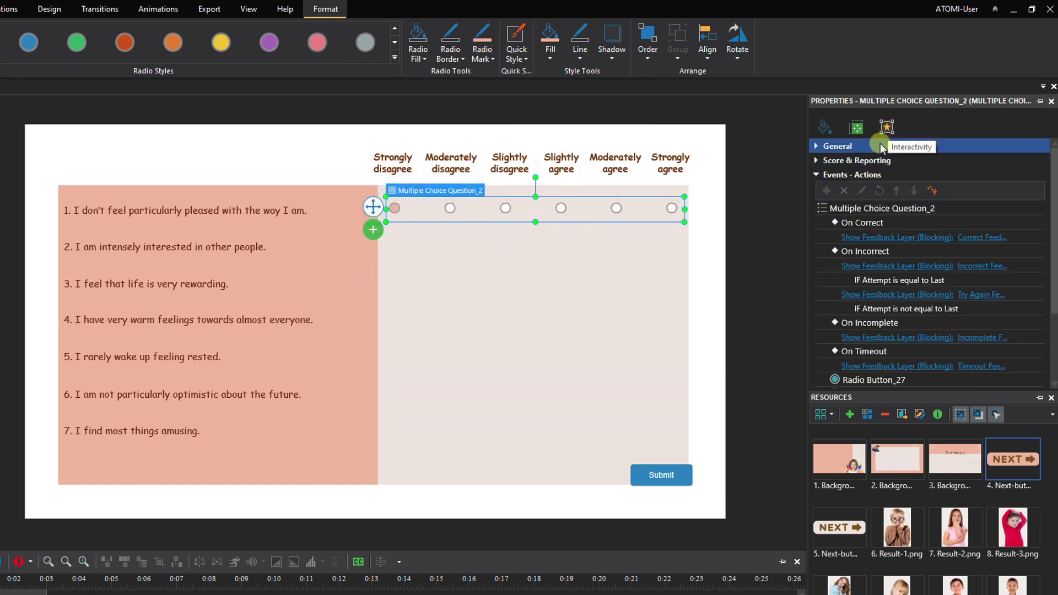
{"action": "left_click", "coordinate": [874, 161]}
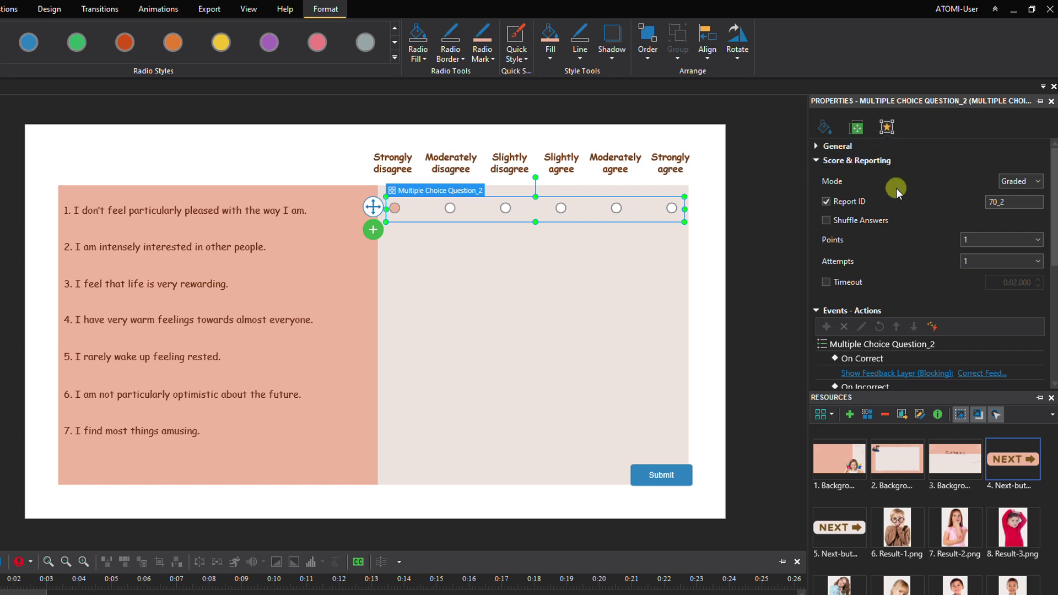
{"action": "left_click", "coordinate": [1037, 240]}
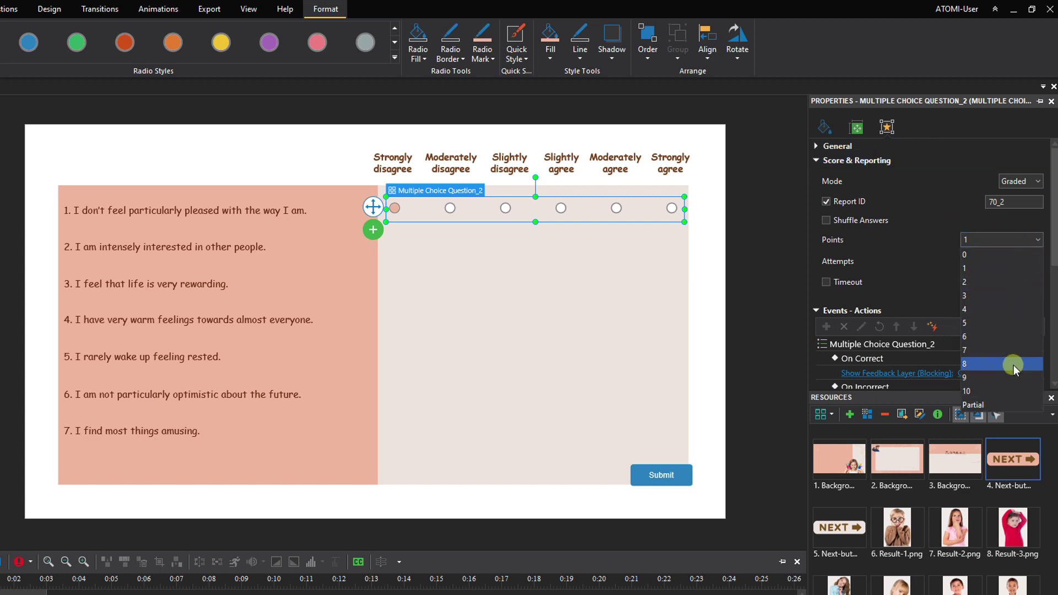
{"action": "left_click", "coordinate": [1010, 402]}
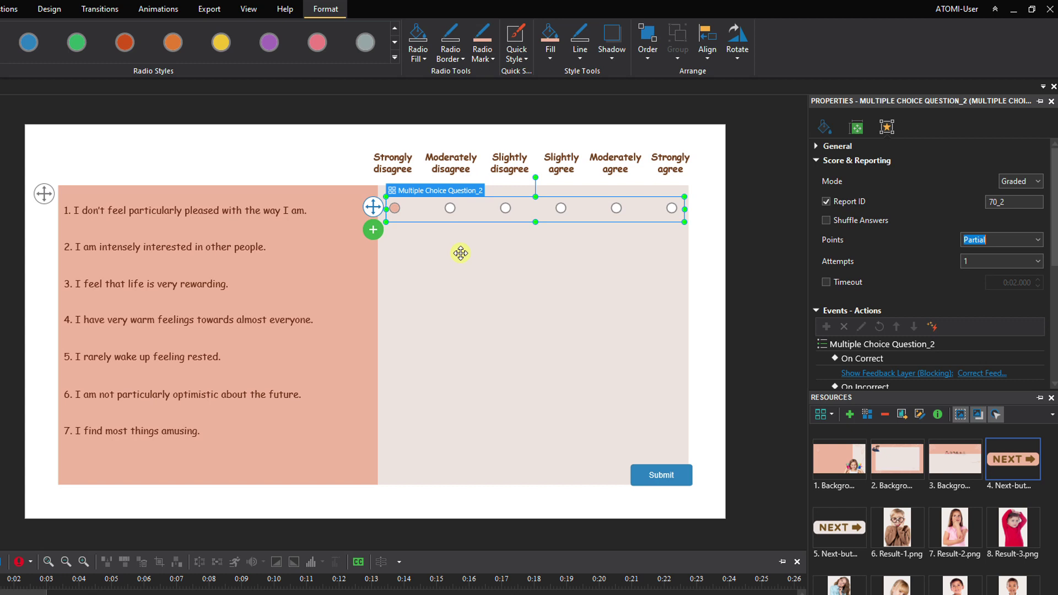
Step: Give Strongly disagree 6, Moderately disagree 5 and Slightly disagree 4 points
{"action": "left_click", "coordinate": [395, 210]}
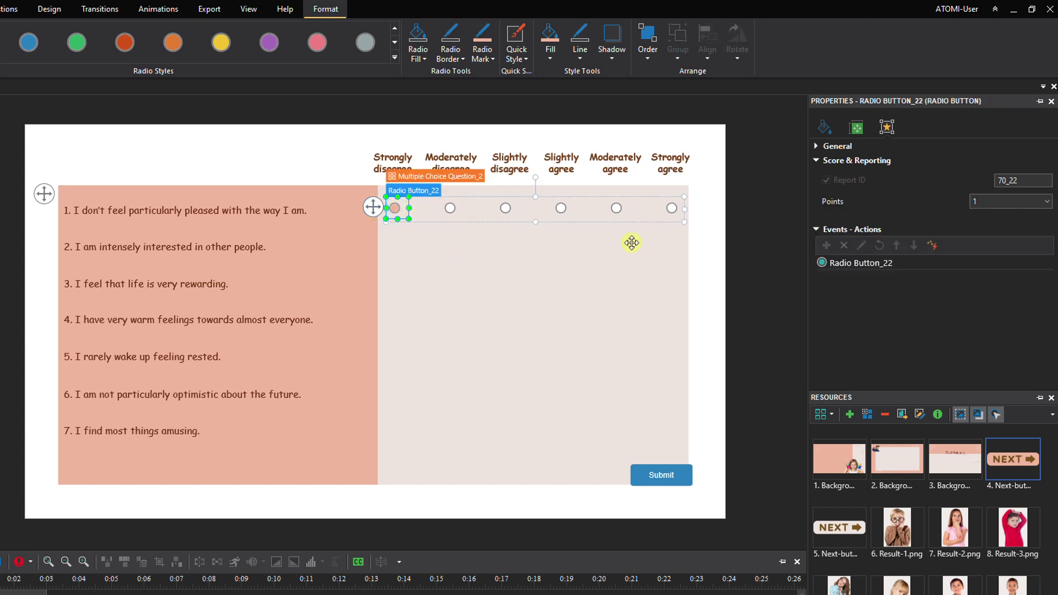
{"action": "left_click", "coordinate": [1042, 202]}
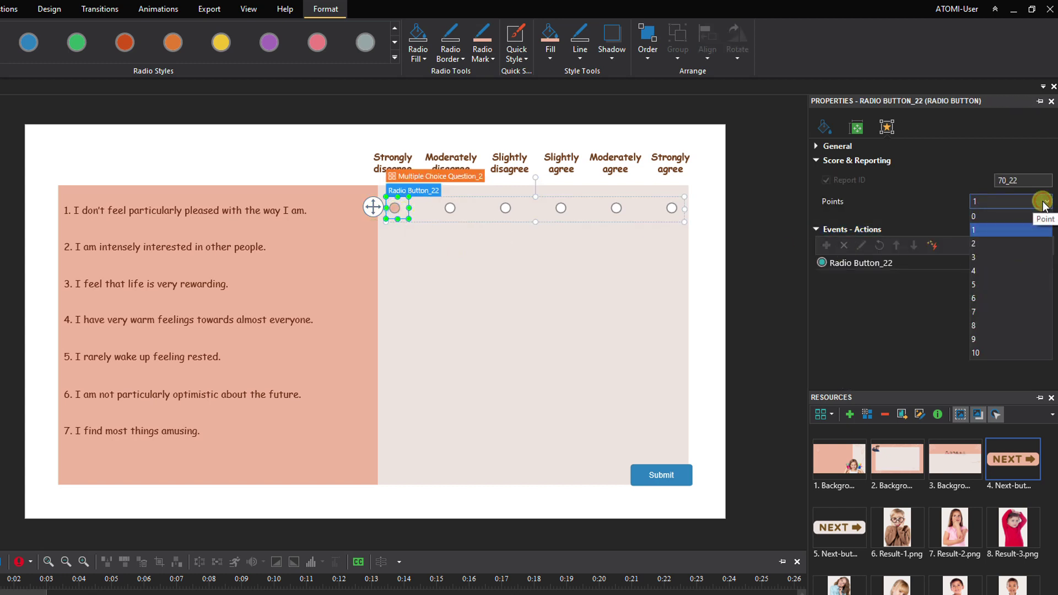
{"action": "left_click", "coordinate": [993, 294]}
{"action": "left_click", "coordinate": [451, 208]}
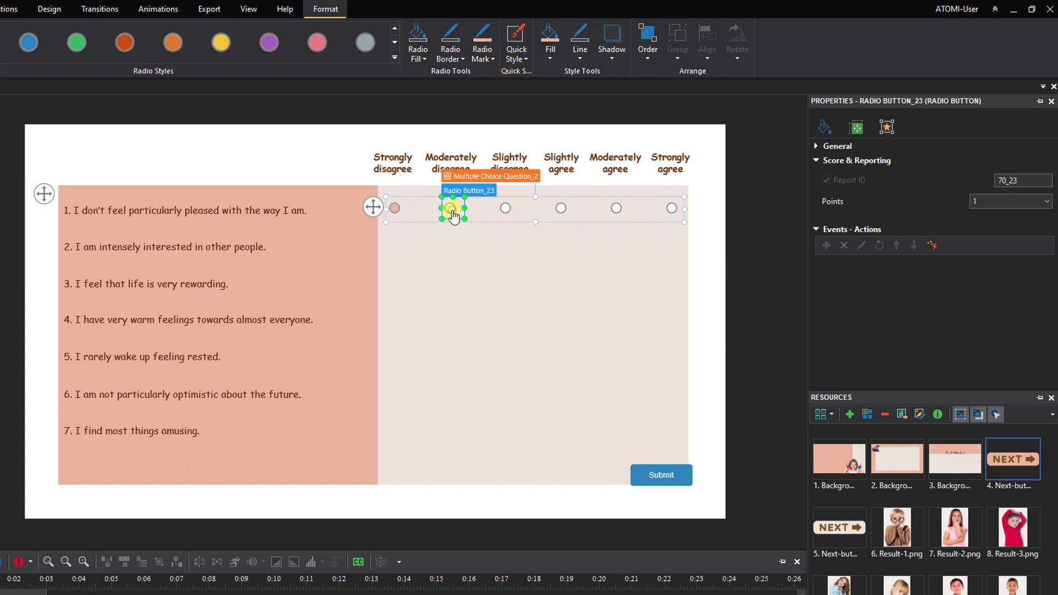
{"action": "left_click", "coordinate": [1035, 205]}
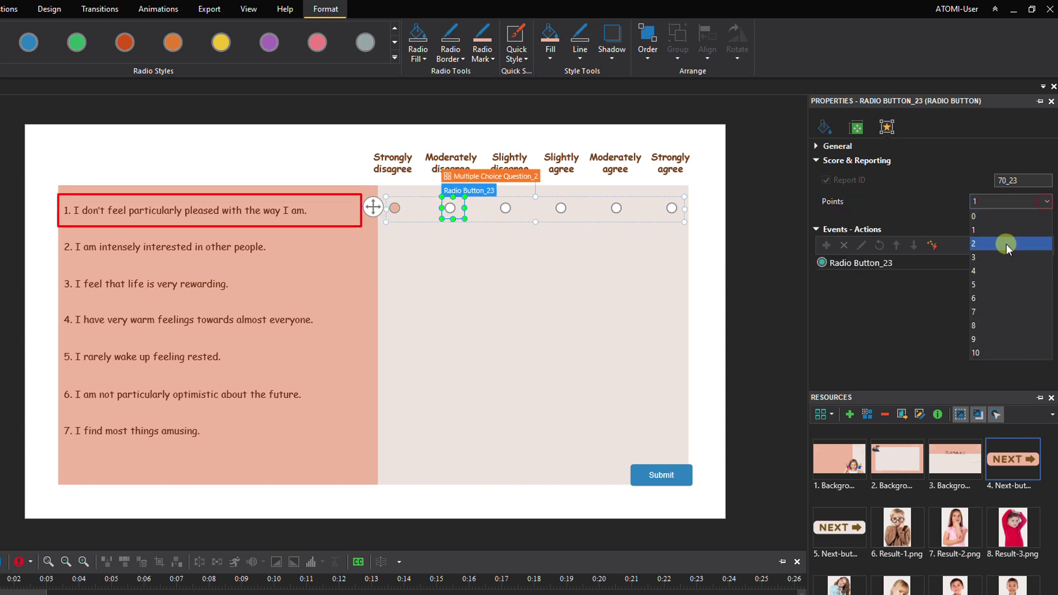
{"action": "left_click", "coordinate": [986, 282]}
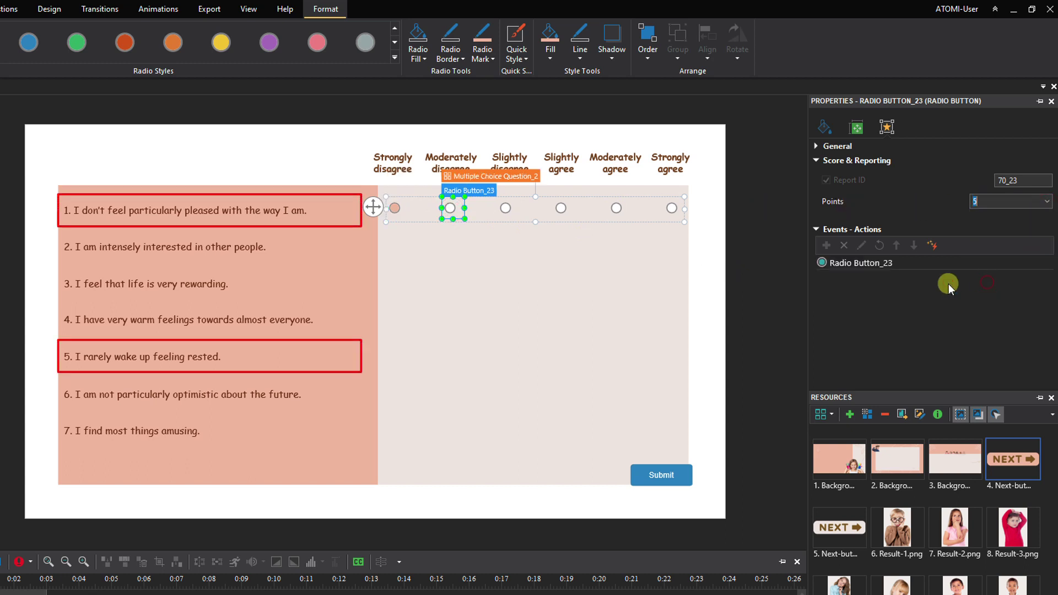
{"action": "left_click", "coordinate": [502, 208]}
{"action": "left_click", "coordinate": [1046, 201]}
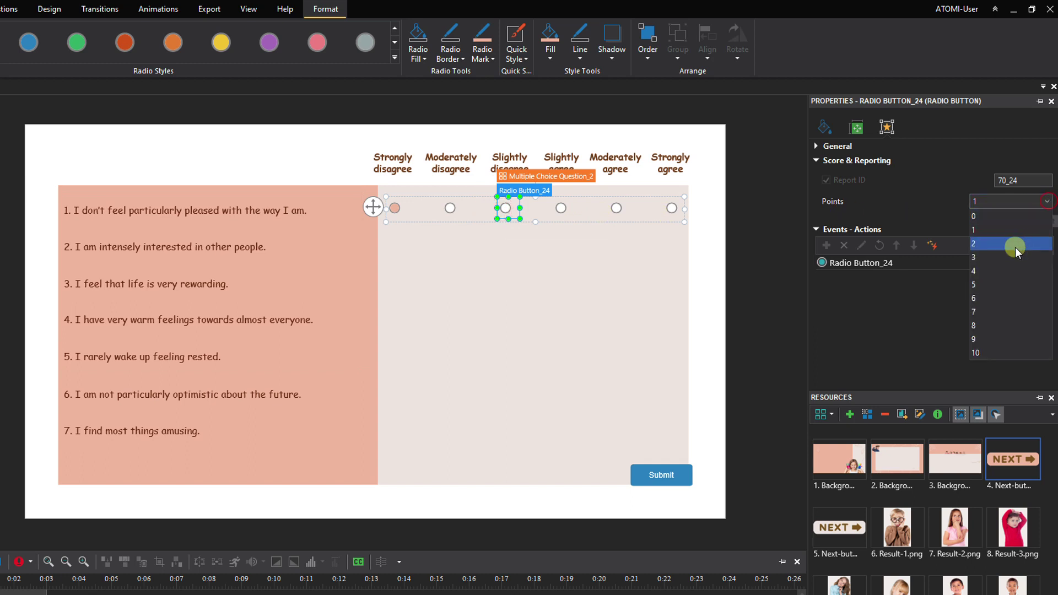
{"action": "left_click", "coordinate": [1007, 270]}
Step: Give Slightly agree 3, Moderately agree 2 and Strongly agree 1 point, then reselect the whole group
{"action": "left_click", "coordinate": [559, 211]}
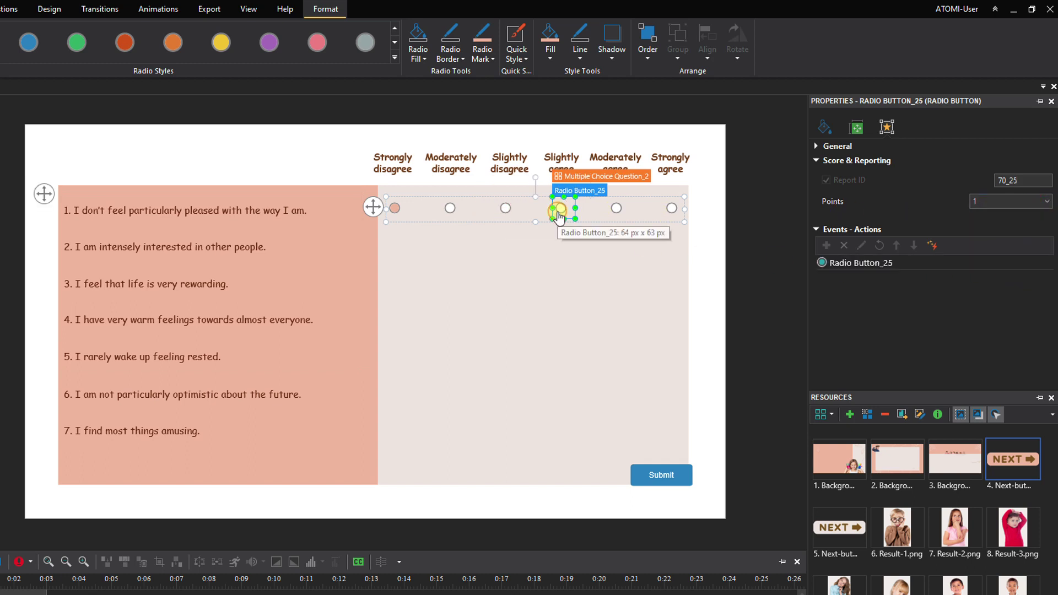
{"action": "left_click", "coordinate": [1047, 201]}
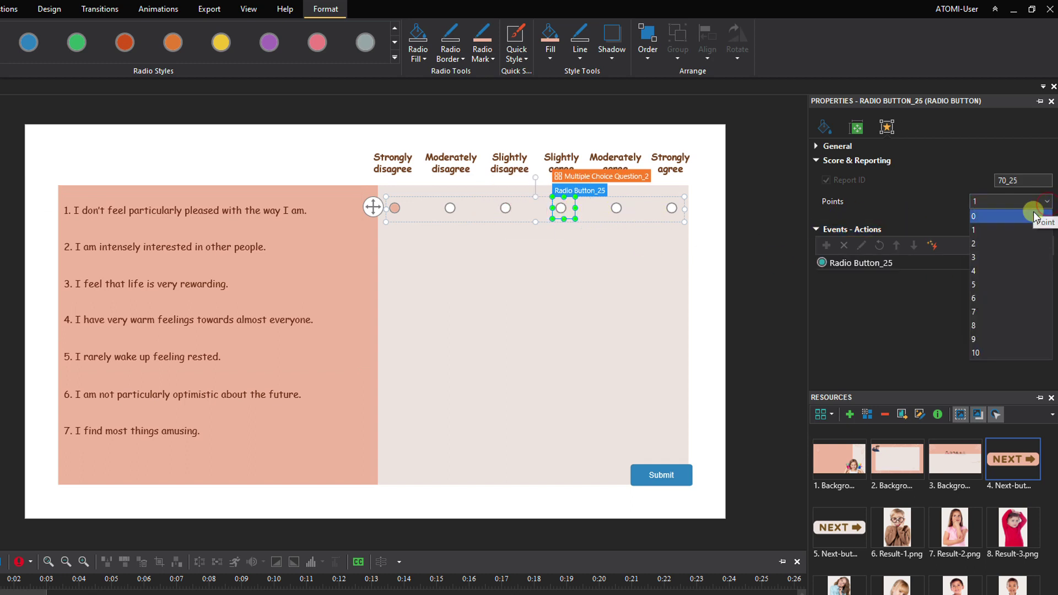
{"action": "left_click", "coordinate": [1017, 257]}
{"action": "left_click", "coordinate": [617, 210]}
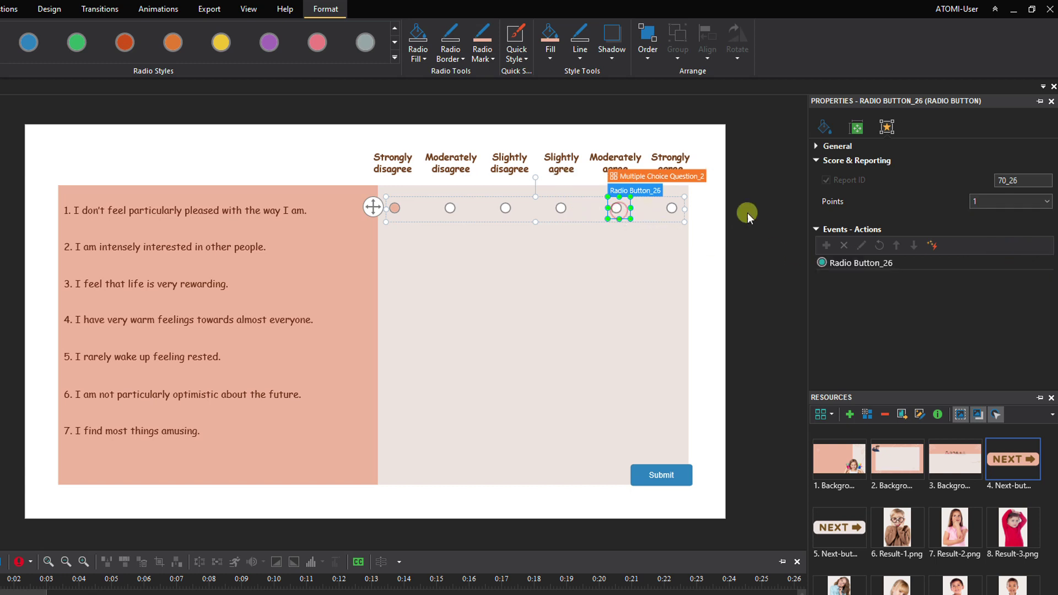
{"action": "left_click", "coordinate": [1027, 208]}
{"action": "left_click", "coordinate": [1003, 229]}
{"action": "left_click", "coordinate": [674, 209]}
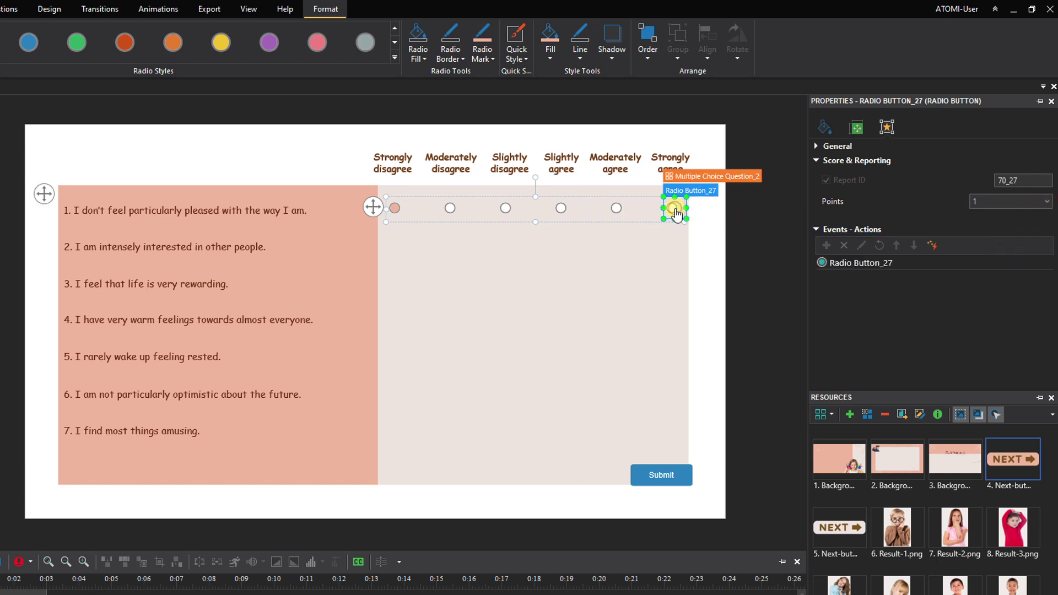
{"action": "left_click", "coordinate": [1036, 208]}
{"action": "left_click", "coordinate": [1019, 230]}
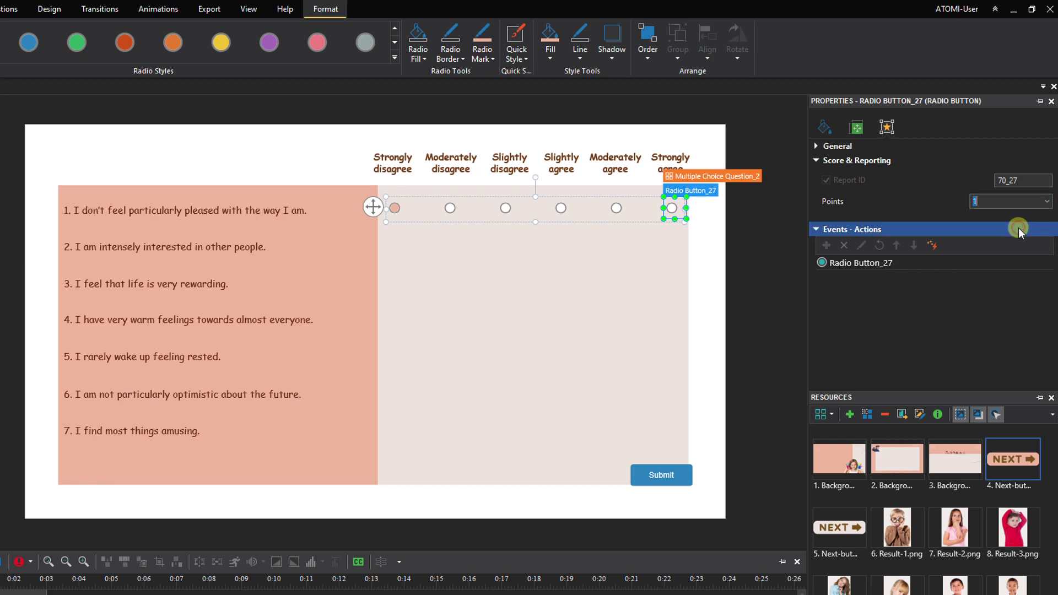
{"action": "left_click", "coordinate": [726, 187]}
{"action": "left_click", "coordinate": [683, 219]}
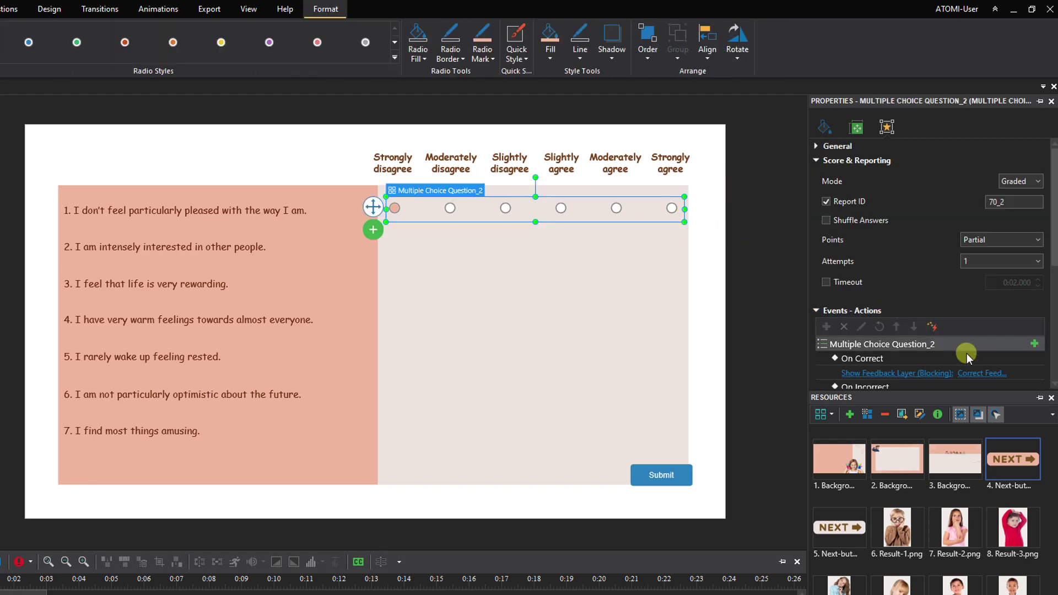
Step: Delete the On Correct, On Incorrect, On Incomplete and On Timeout events from the answer group
{"action": "left_click_drag", "start_coordinate": [974, 391], "coordinate": [975, 432]}
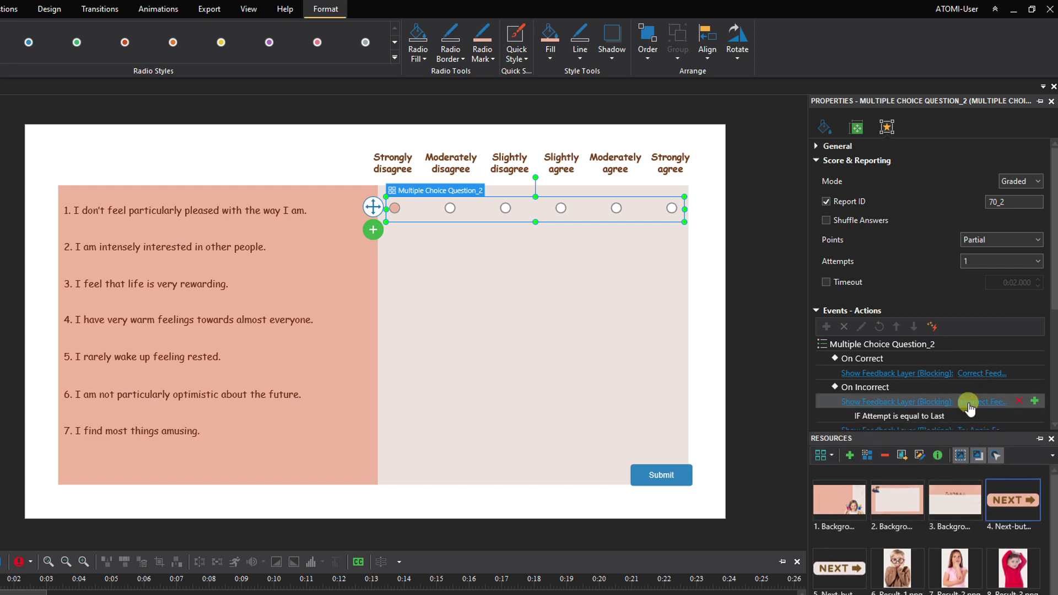
{"action": "left_click", "coordinate": [1019, 362]}
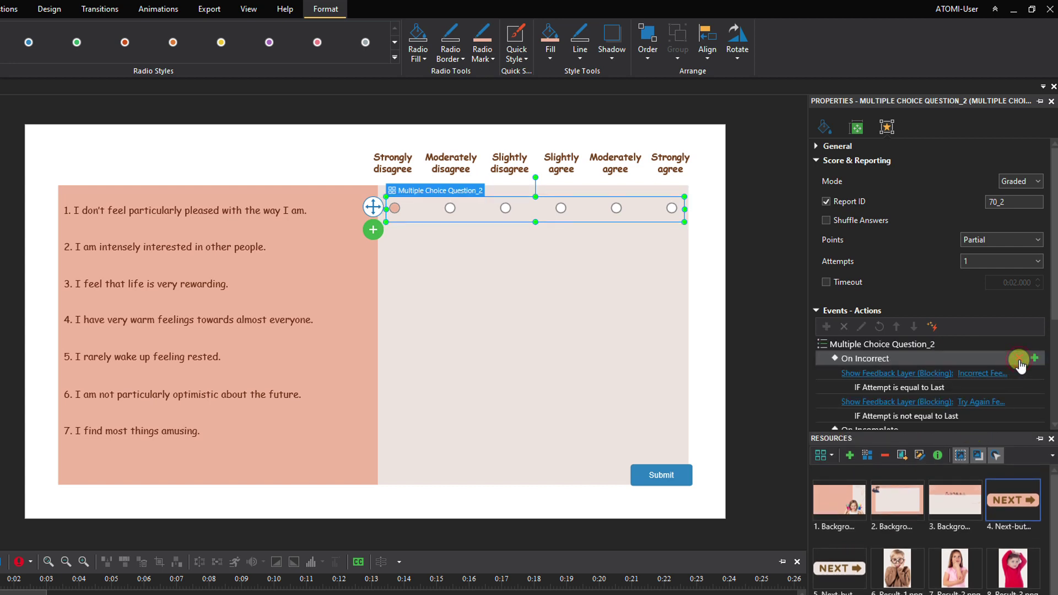
{"action": "left_click", "coordinate": [1019, 361]}
{"action": "left_click", "coordinate": [1019, 361]}
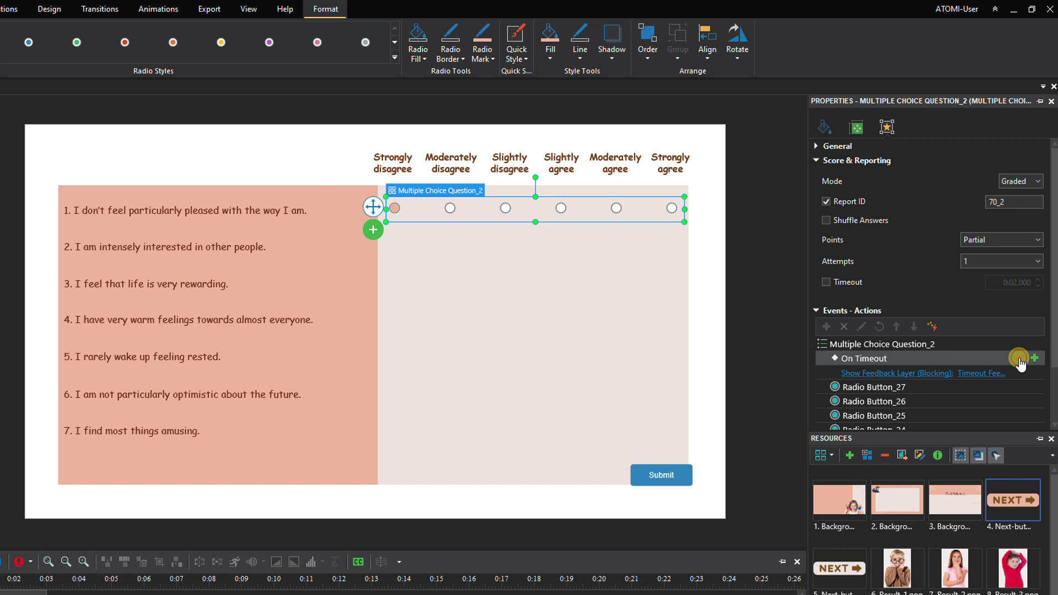
{"action": "left_click", "coordinate": [1019, 362]}
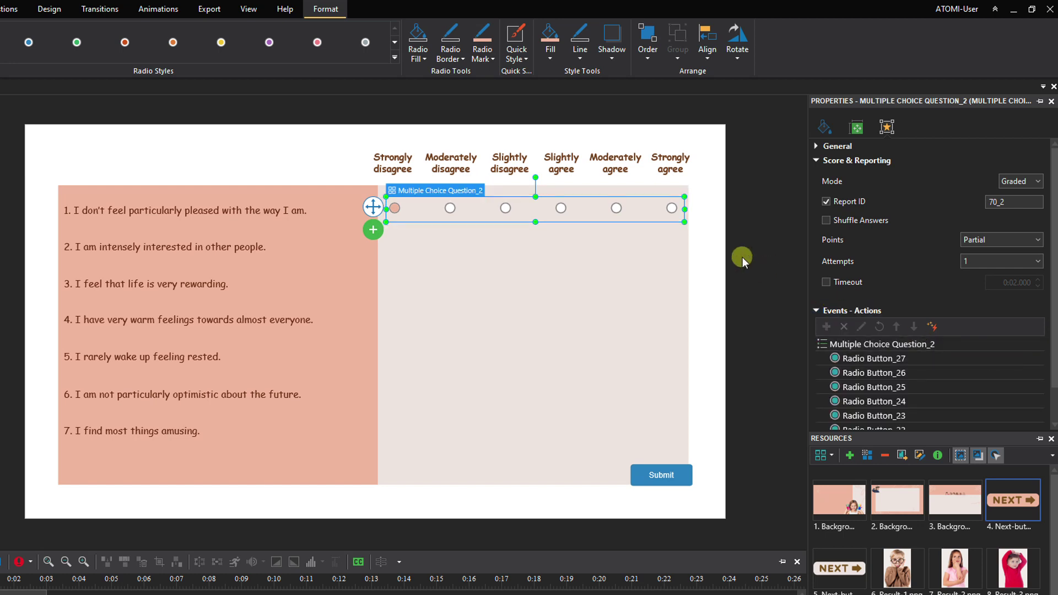
Step: Duplicate the answer group and place the copy on the second statement's row
{"action": "right_click", "coordinate": [585, 219]}
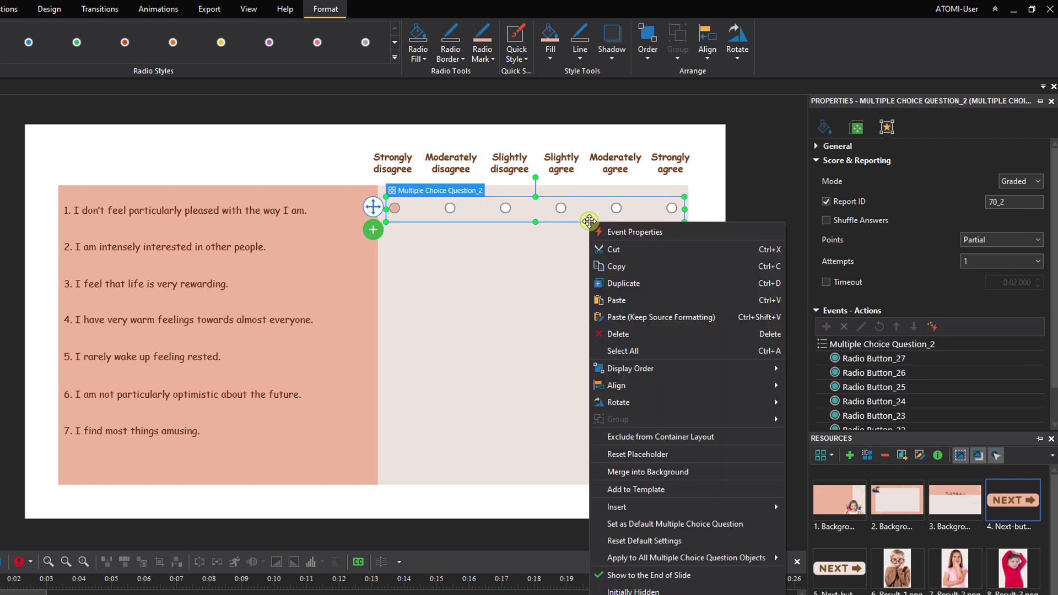
{"action": "left_click", "coordinate": [648, 277]}
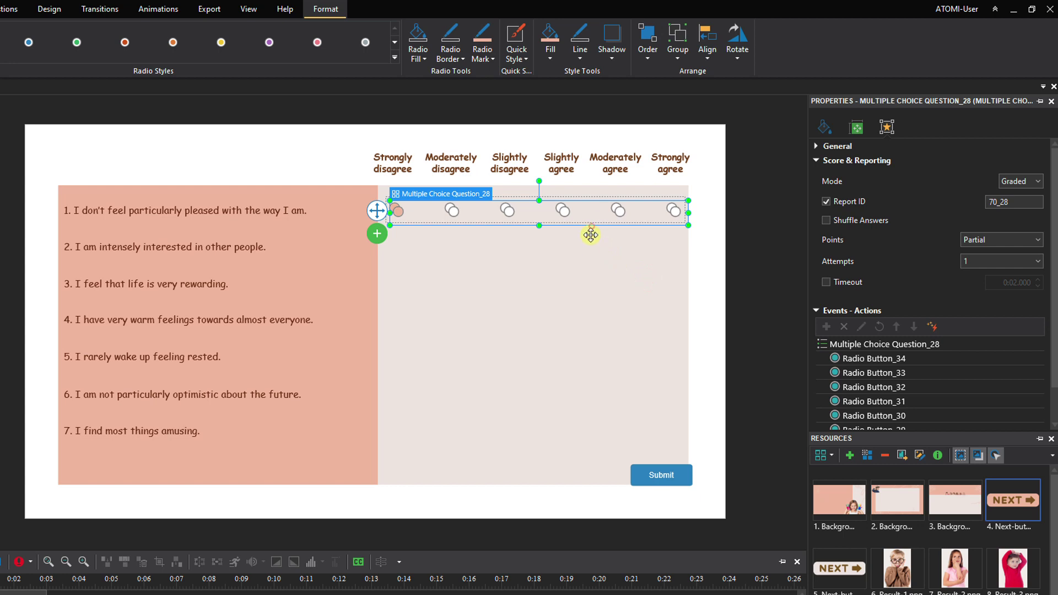
{"action": "left_click_drag", "start_coordinate": [591, 235], "coordinate": [588, 258]}
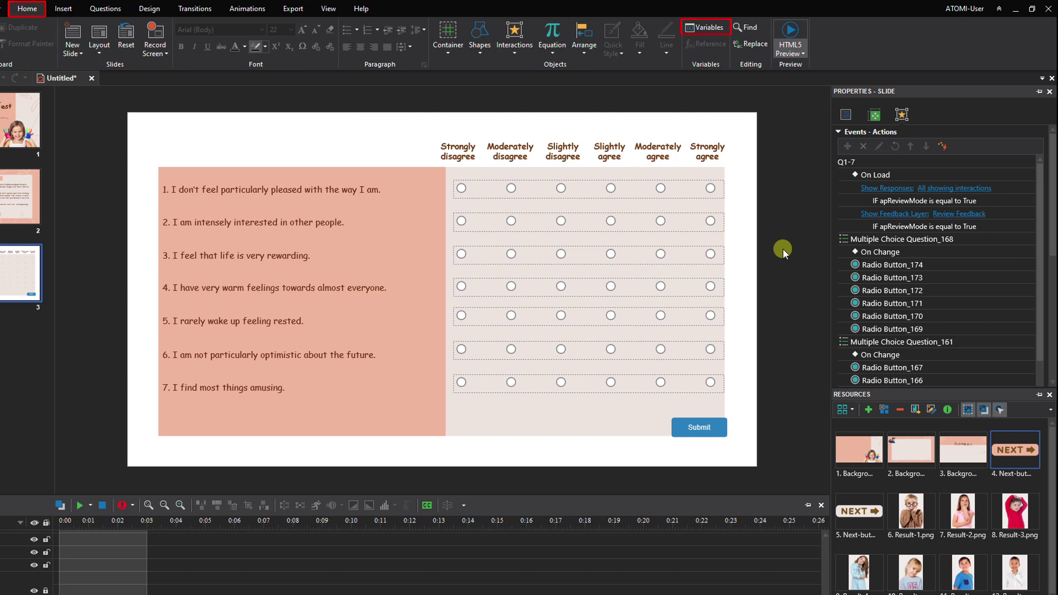
Step: Create TRUE/FALSE variables q1 through q4 with a default value of False
{"action": "left_click", "coordinate": [708, 31]}
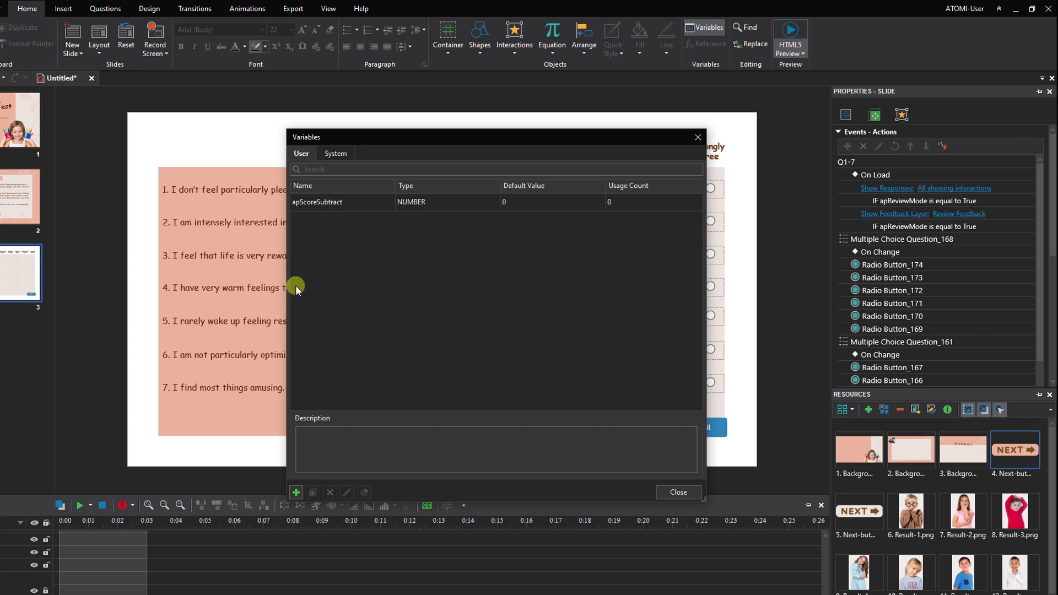
{"action": "left_click", "coordinate": [297, 493]}
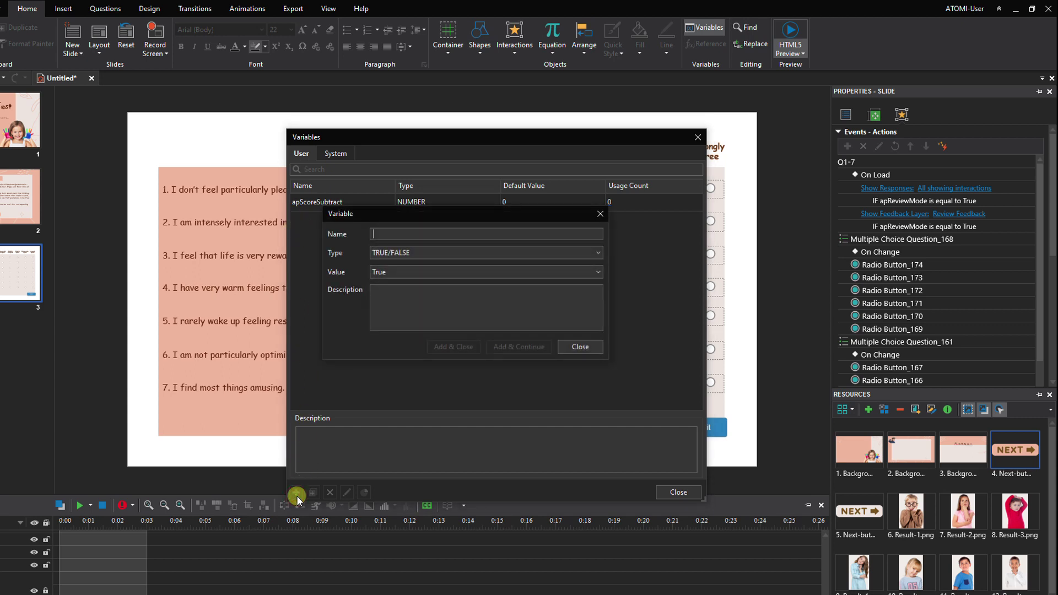
{"action": "type", "text": "q1"}
{"action": "left_click", "coordinate": [406, 273]}
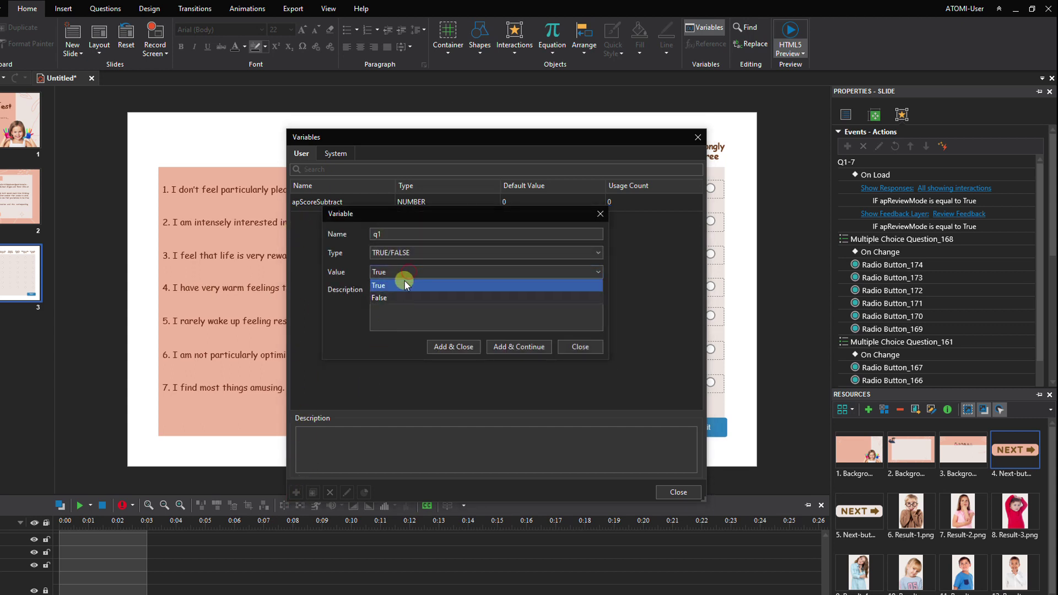
{"action": "left_click", "coordinate": [400, 298]}
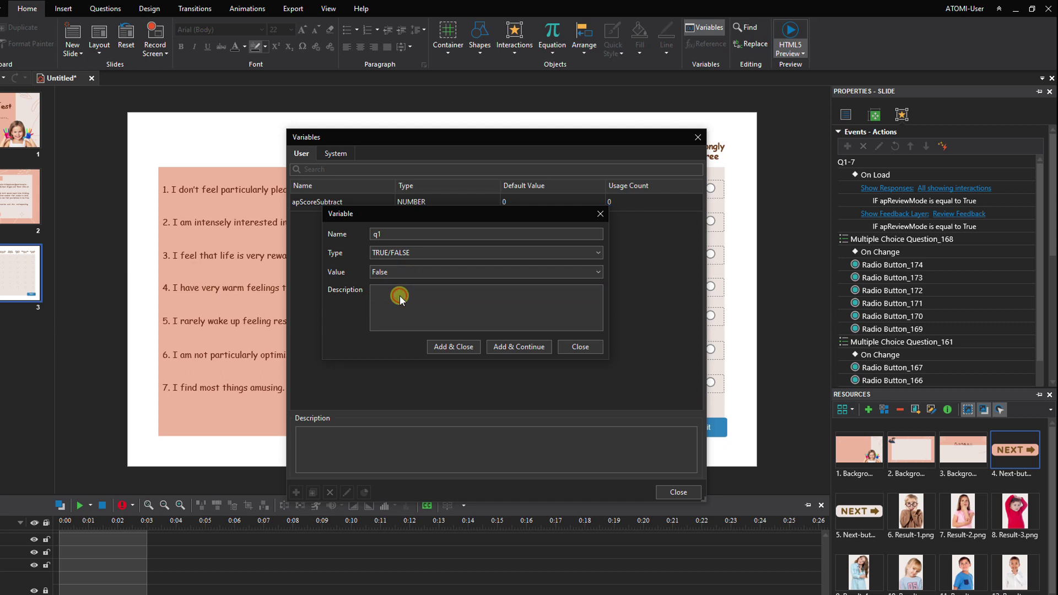
{"action": "left_click", "coordinate": [498, 348]}
{"action": "left_click", "coordinate": [445, 242]}
{"action": "type", "text": "q"}
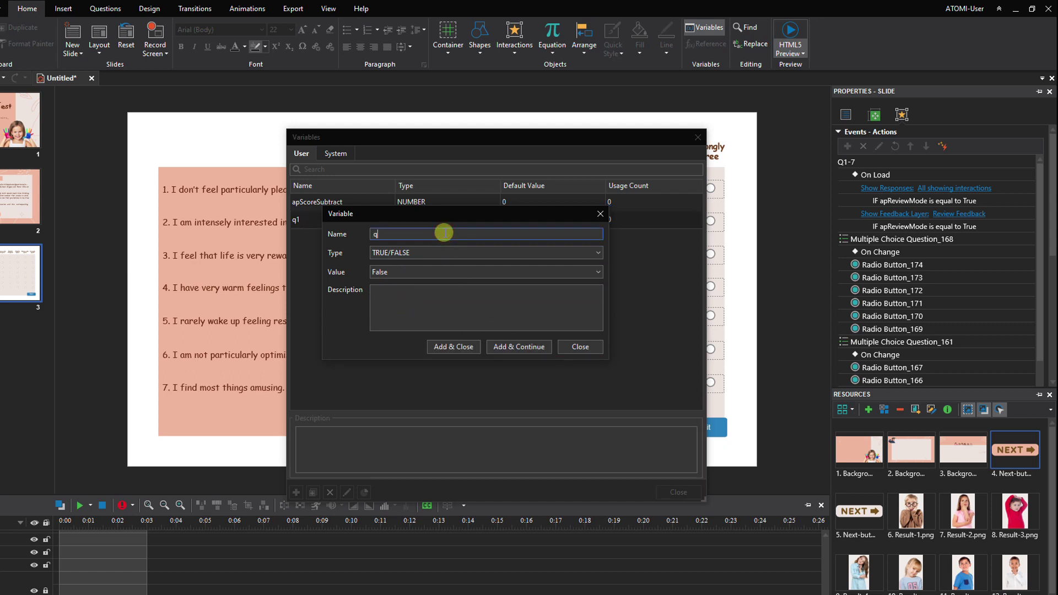
{"action": "type", "text": "2"}
{"action": "left_click", "coordinate": [506, 349]}
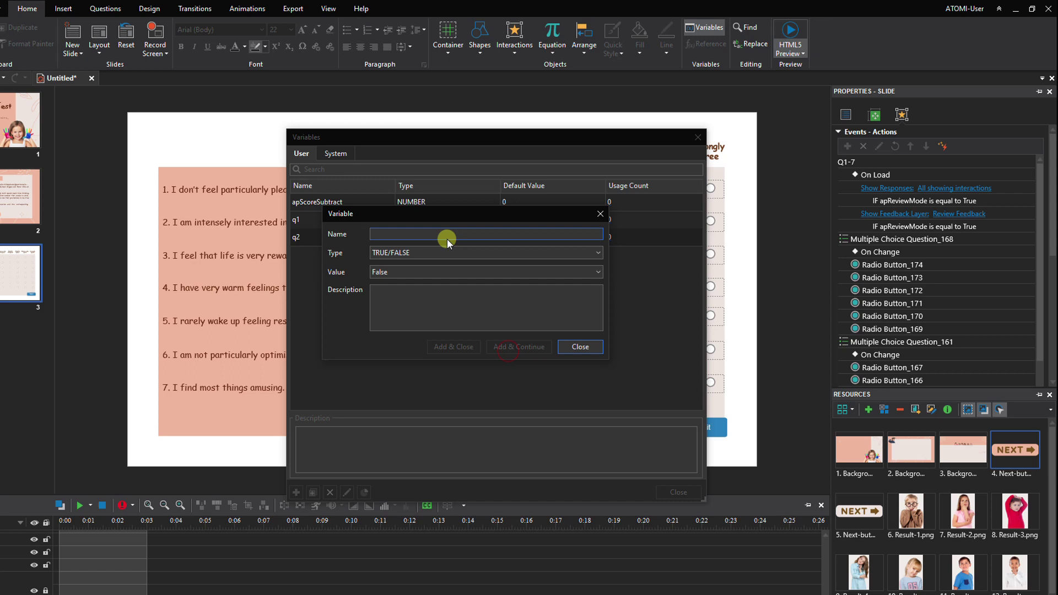
{"action": "type", "text": "q3"}
{"action": "left_click", "coordinate": [512, 346]}
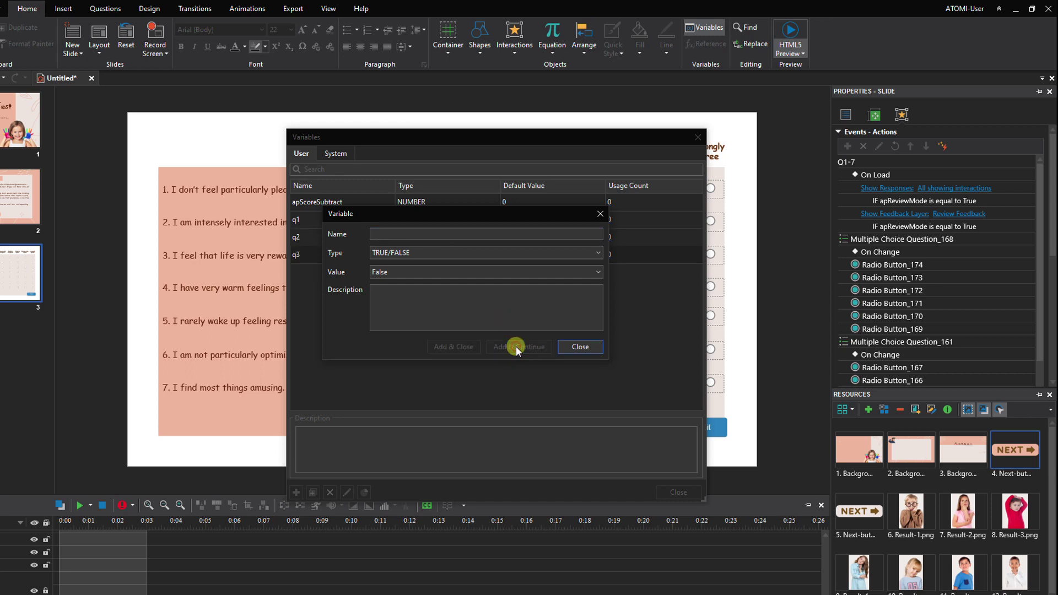
{"action": "type", "text": "q"}
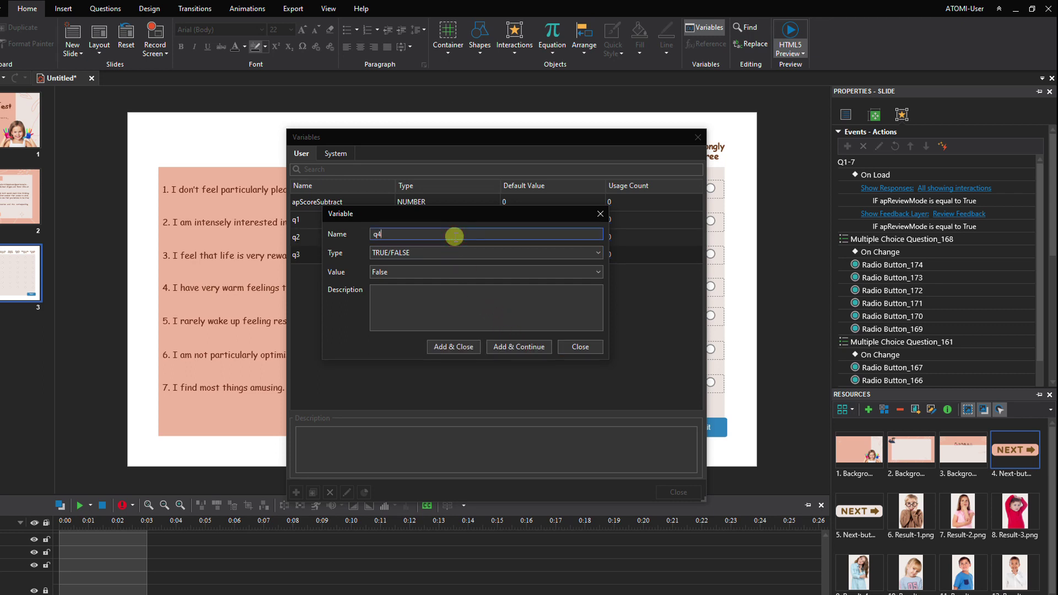
{"action": "type", "text": "4"}
{"action": "left_click", "coordinate": [516, 349]}
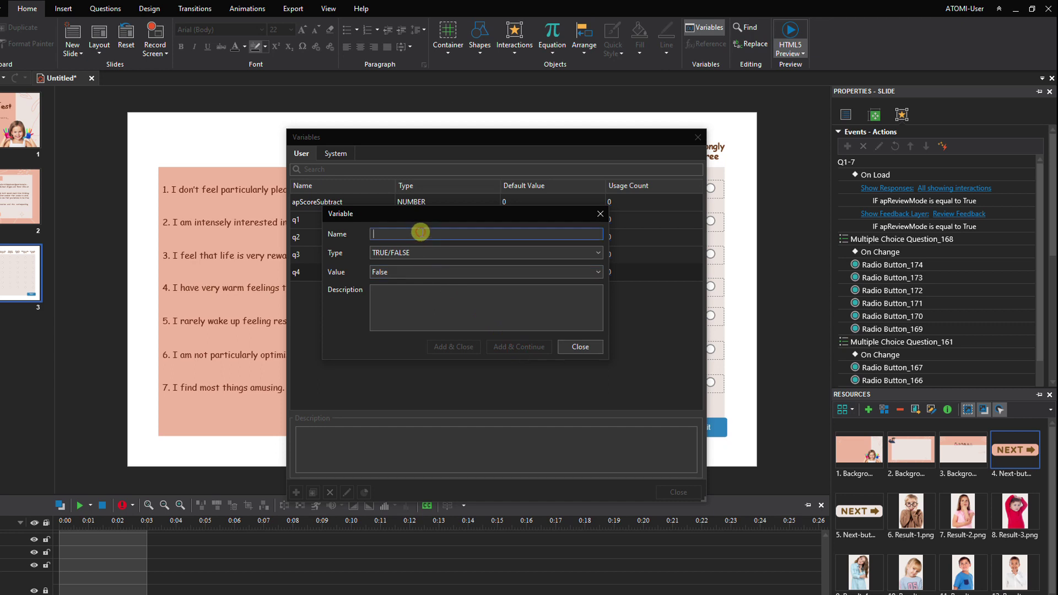
Step: Add variables q5 through q8, then close the Variable and Variables dialogs
{"action": "type", "text": "q5"}
{"action": "left_click", "coordinate": [505, 347]}
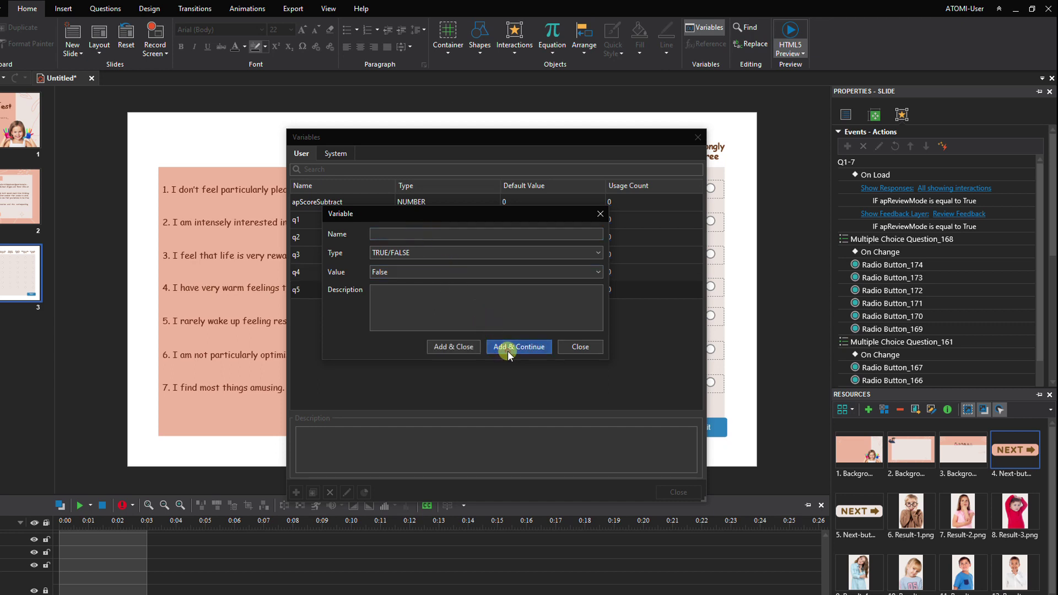
{"action": "type", "text": "q6"}
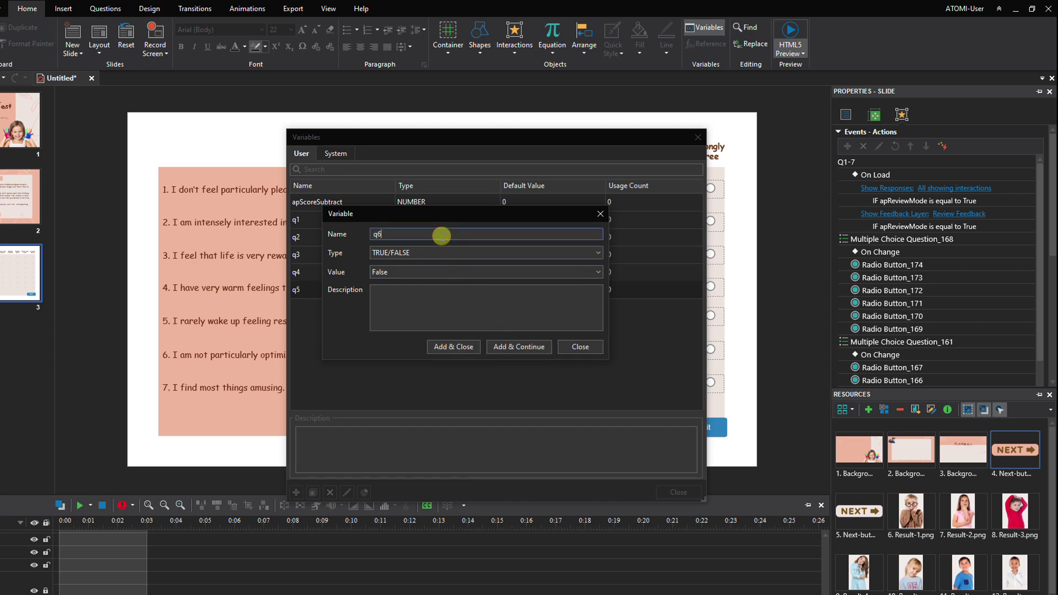
{"action": "left_click", "coordinate": [505, 348]}
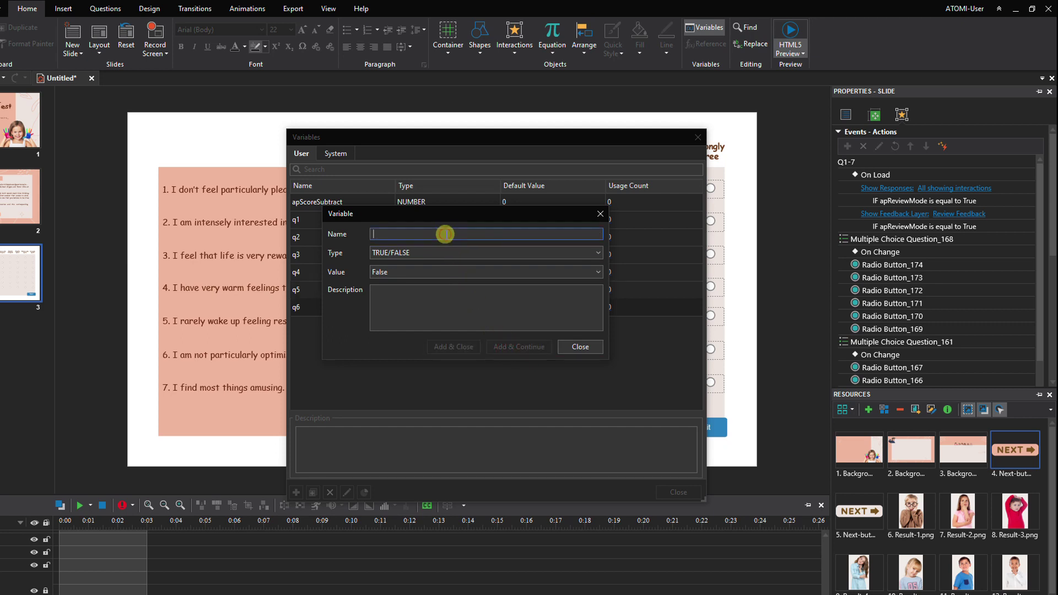
{"action": "type", "text": "q7"}
{"action": "left_click", "coordinate": [516, 352]}
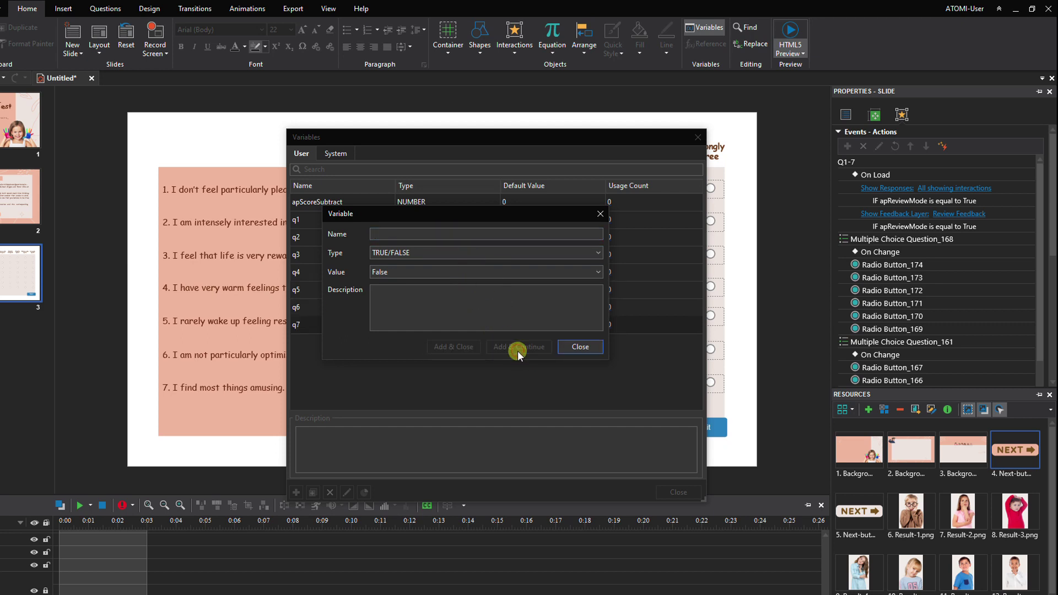
{"action": "left_click", "coordinate": [451, 237]}
{"action": "type", "text": "q8"}
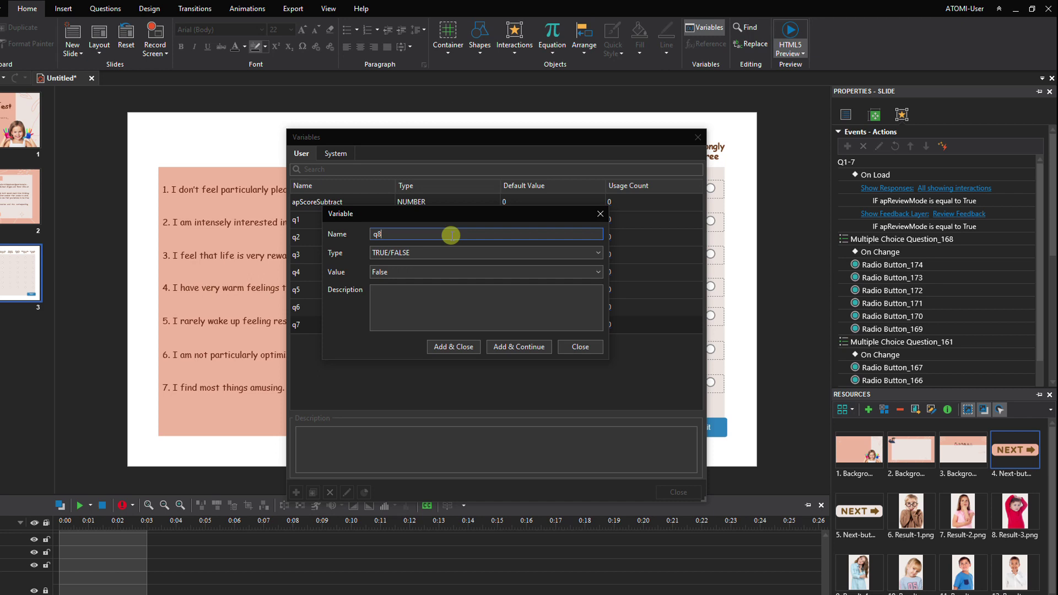
{"action": "left_click", "coordinate": [502, 345]}
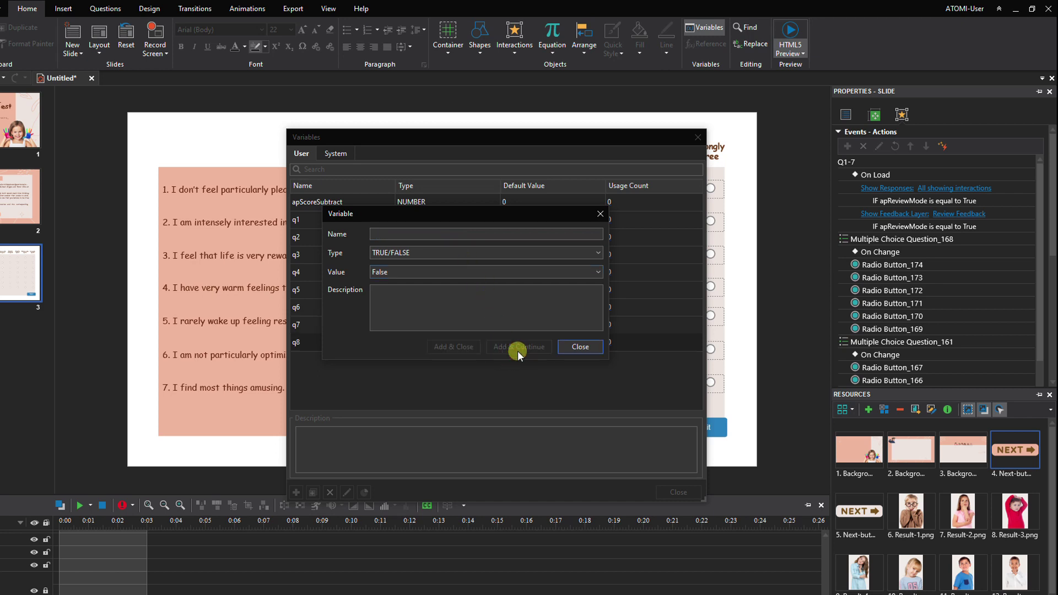
{"action": "left_click", "coordinate": [568, 347]}
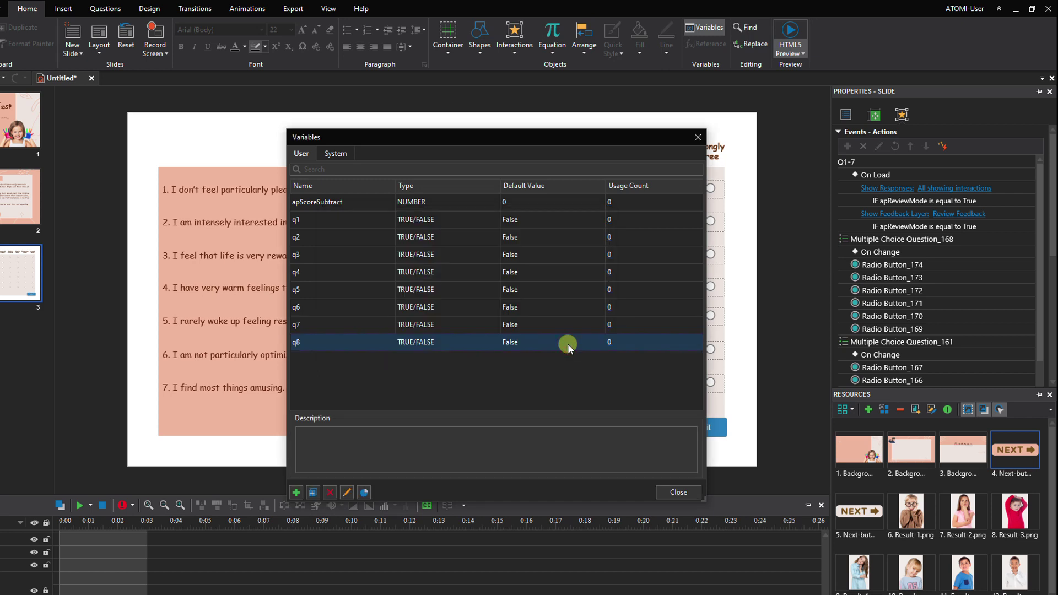
{"action": "left_click", "coordinate": [662, 492]}
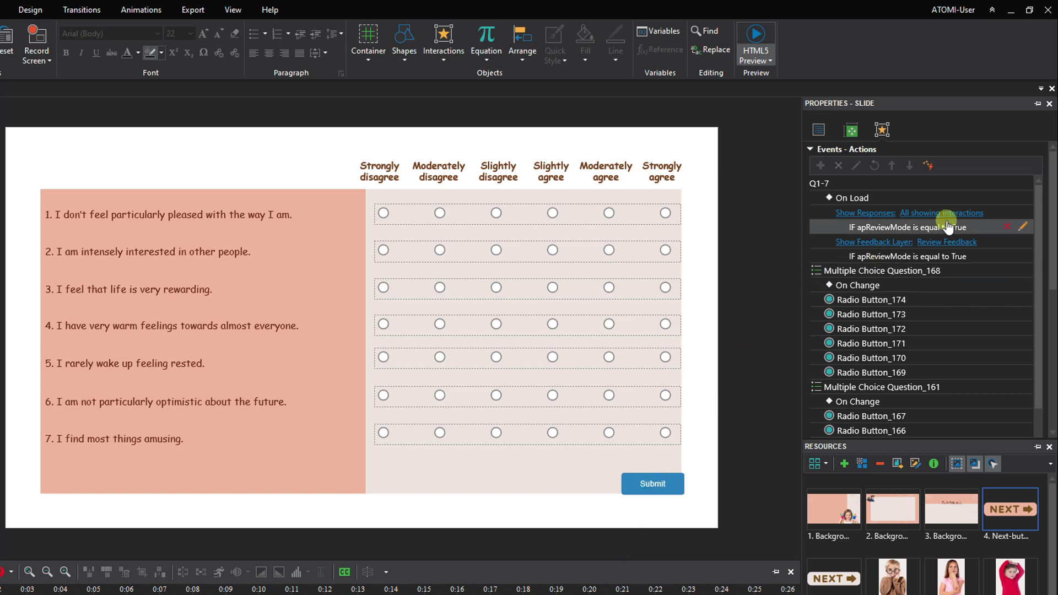
Step: Add an On Load Adjust Variable action that assigns q1 the value False
{"action": "left_click", "coordinate": [1022, 198]}
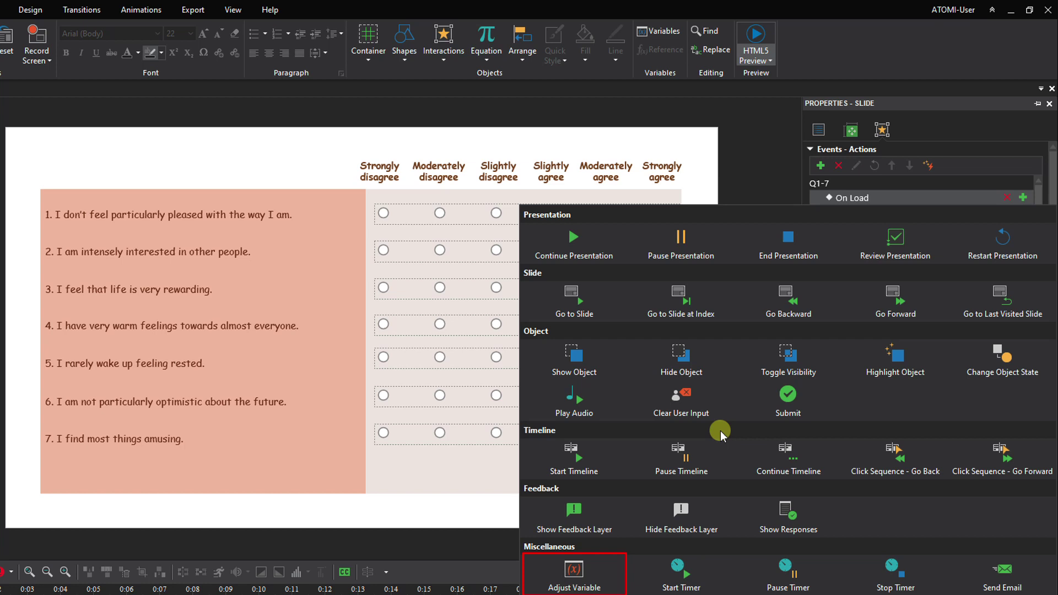
{"action": "left_click", "coordinate": [605, 568]}
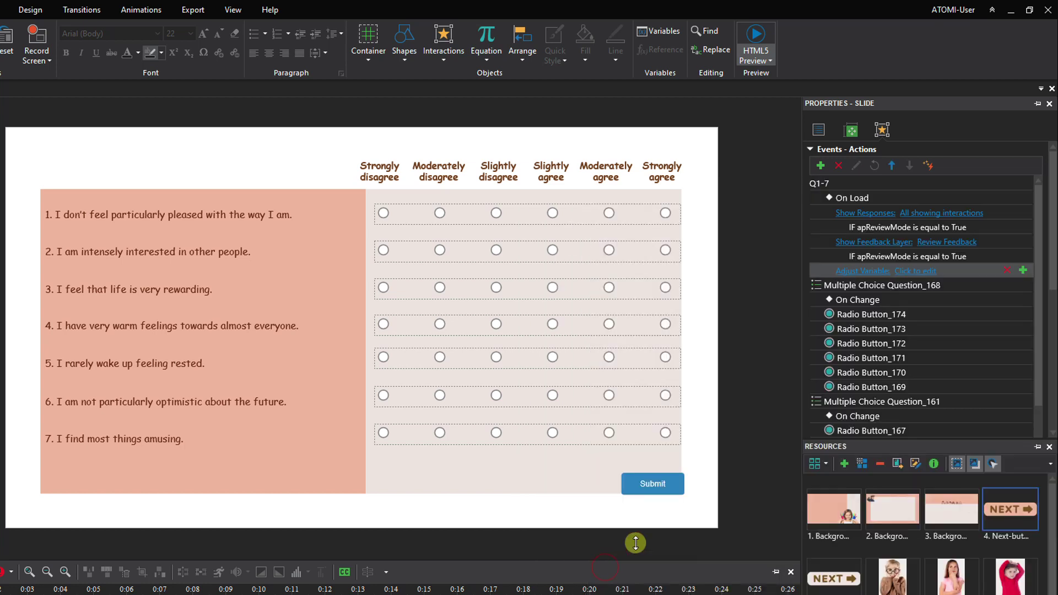
{"action": "left_click", "coordinate": [907, 272]}
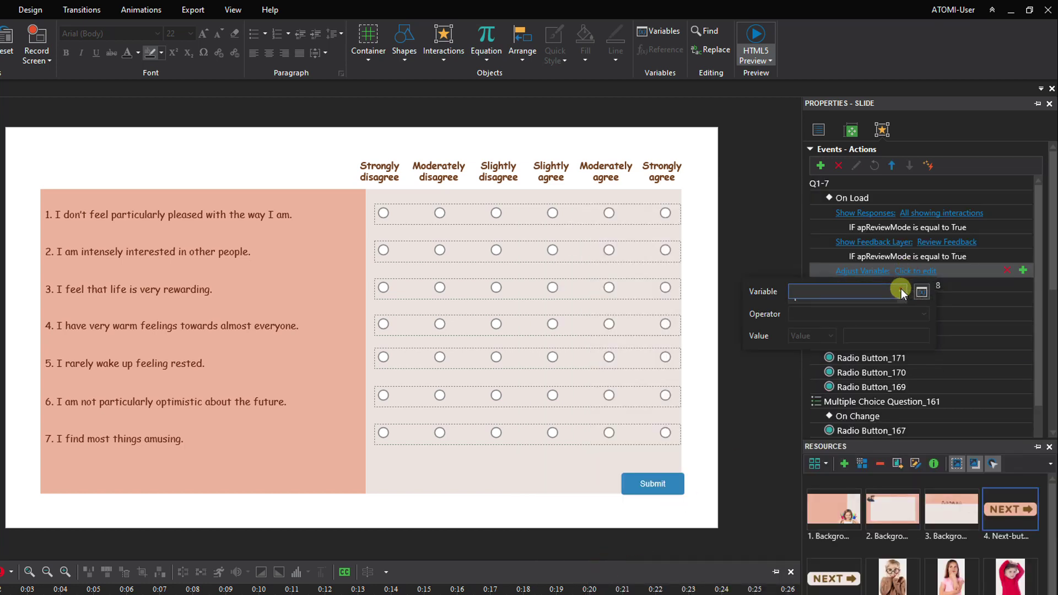
{"action": "left_click", "coordinate": [901, 291]}
{"action": "left_click", "coordinate": [855, 316]}
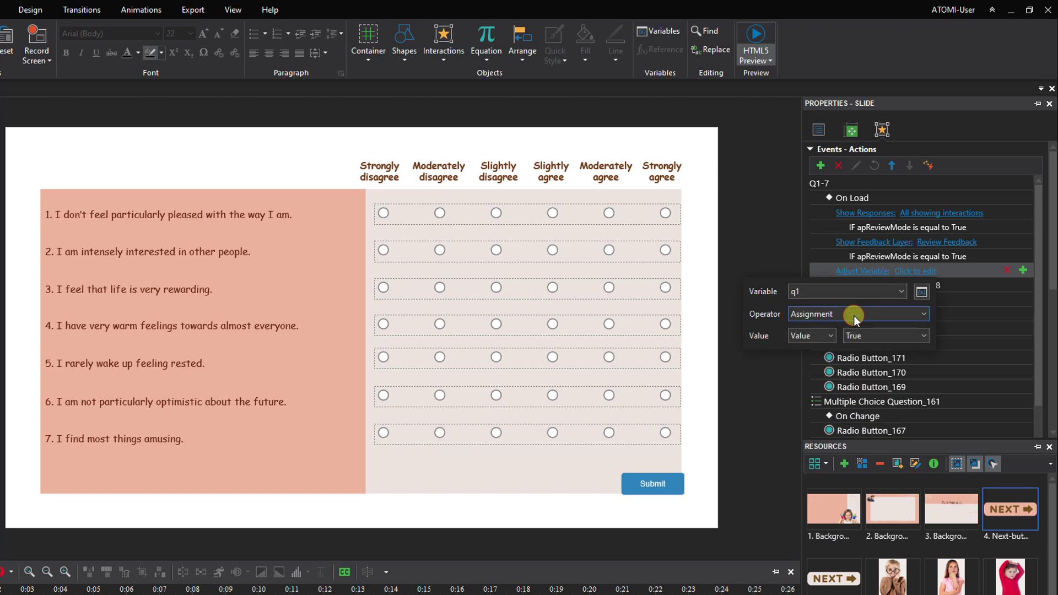
{"action": "left_click", "coordinate": [908, 334]}
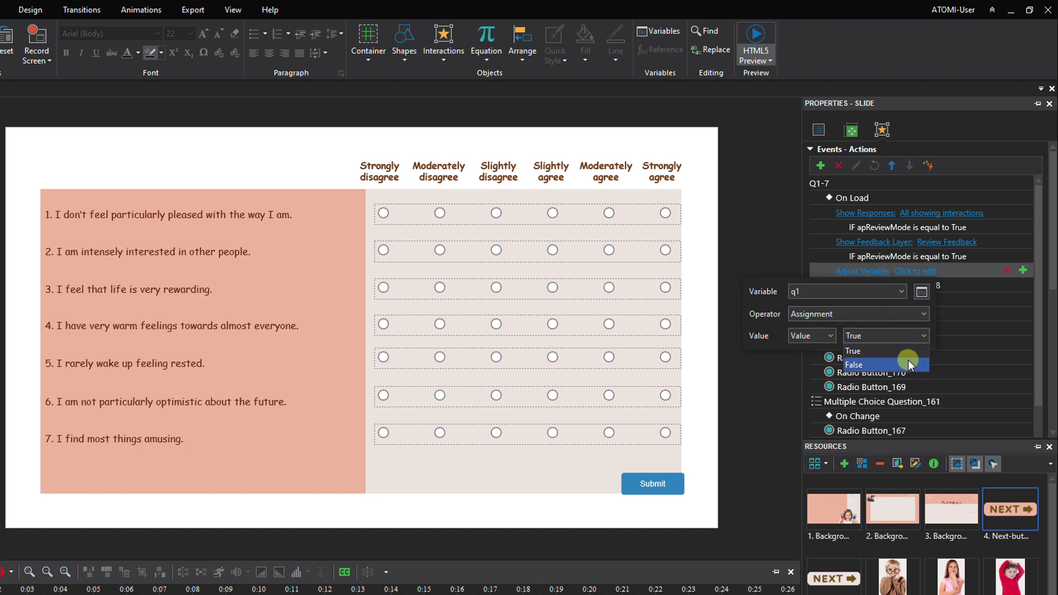
{"action": "left_click", "coordinate": [909, 364]}
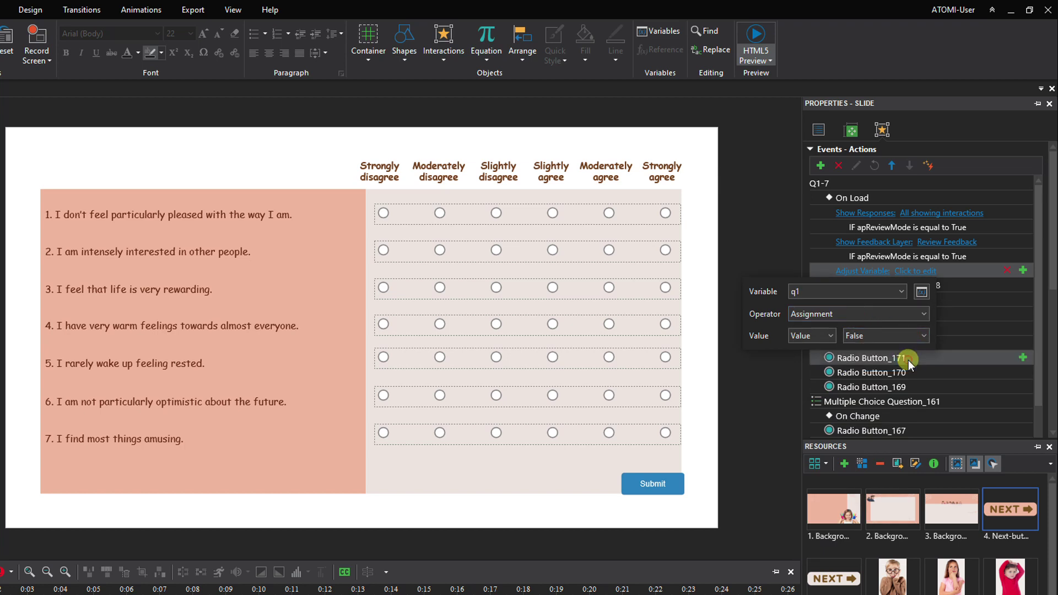
{"action": "left_click", "coordinate": [816, 254]}
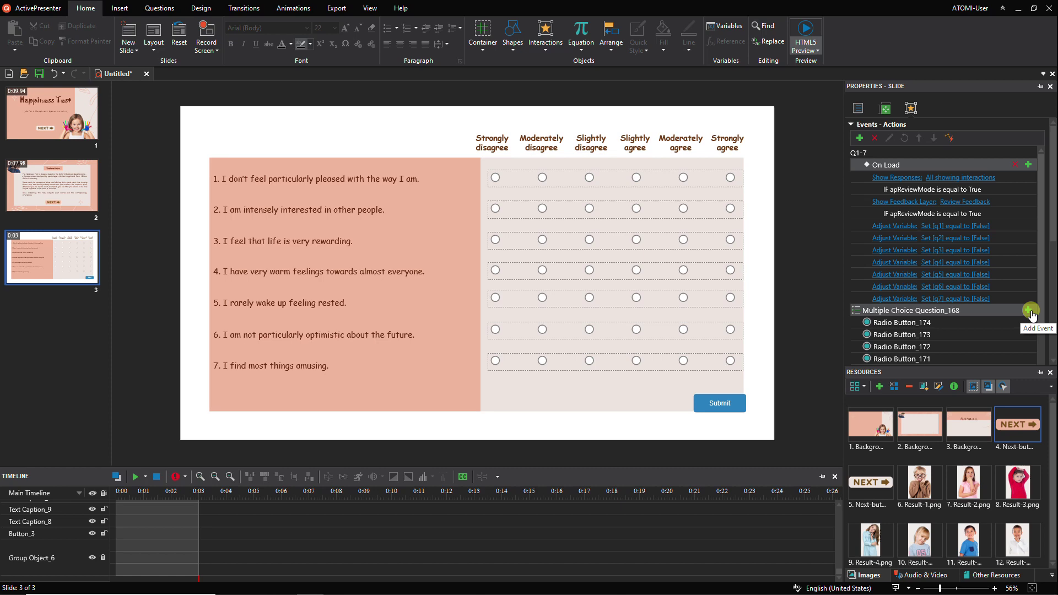
Step: Give question 7 an On Change event with an Adjust Variable action setting q7 to True
{"action": "left_click", "coordinate": [1029, 311]}
{"action": "left_click", "coordinate": [1033, 325]}
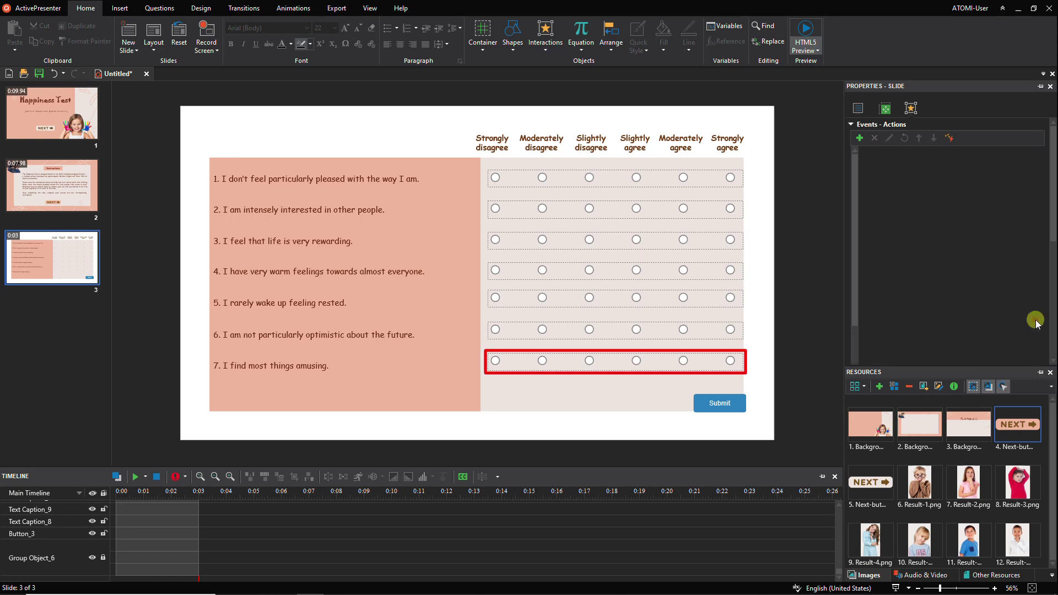
{"action": "left_click", "coordinate": [916, 336]}
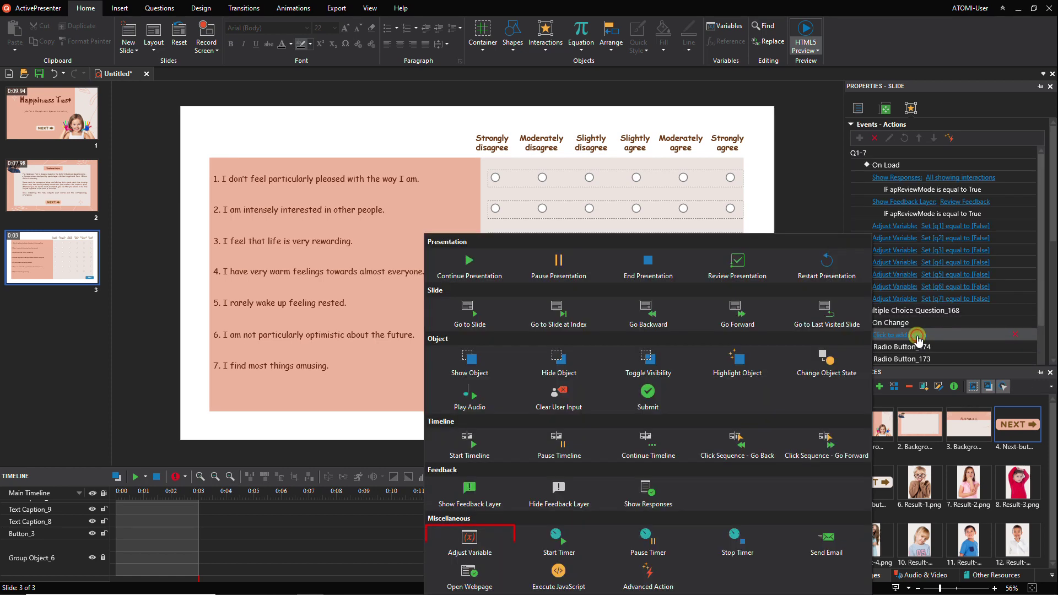
{"action": "left_click", "coordinate": [502, 541]}
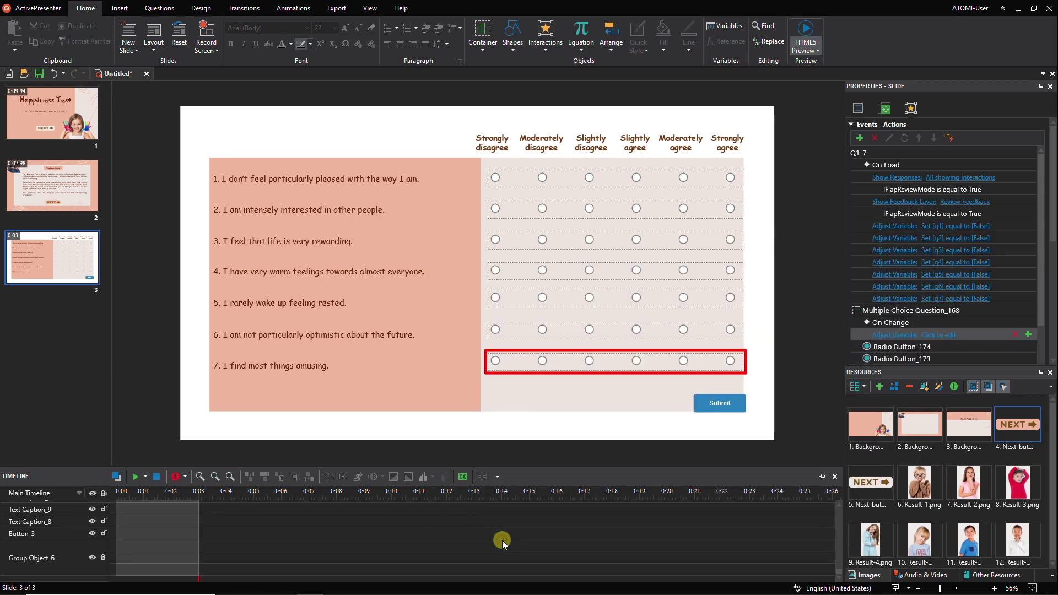
{"action": "left_click", "coordinate": [930, 335]}
{"action": "left_click", "coordinate": [916, 348]}
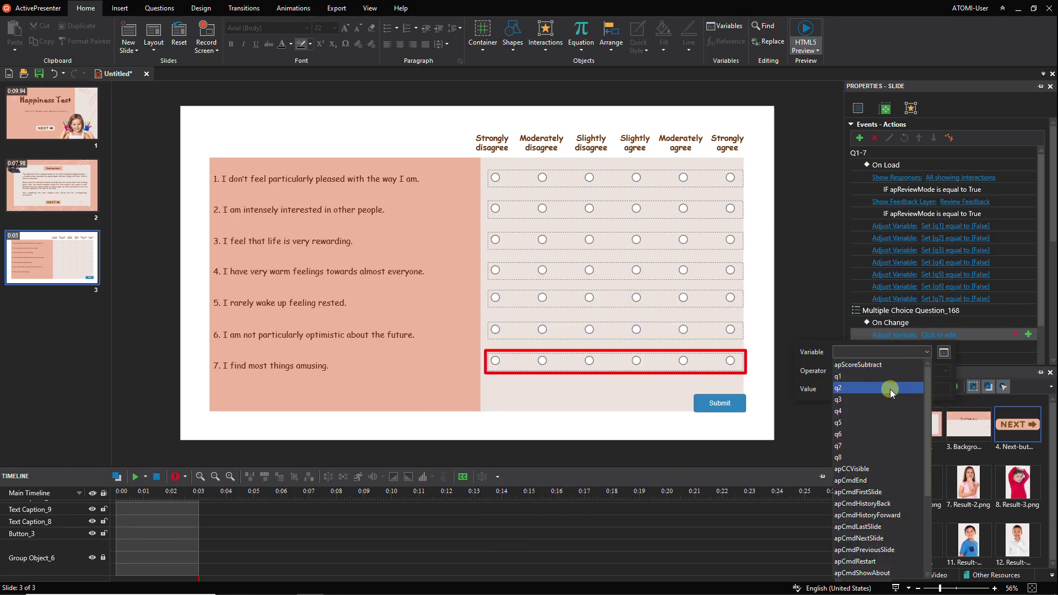
{"action": "left_click", "coordinate": [861, 445]}
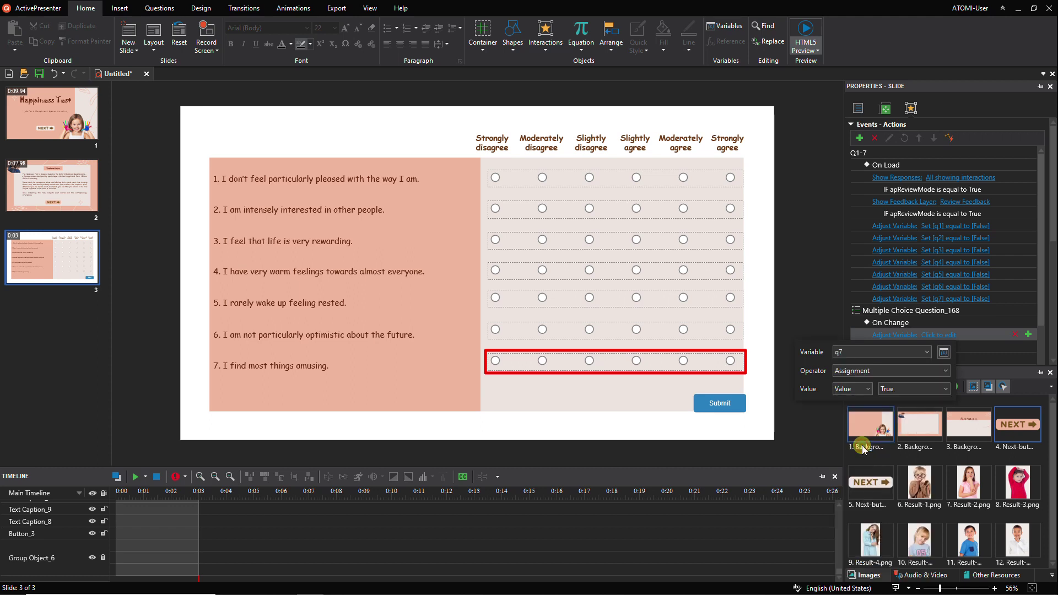
{"action": "left_click", "coordinate": [821, 412]}
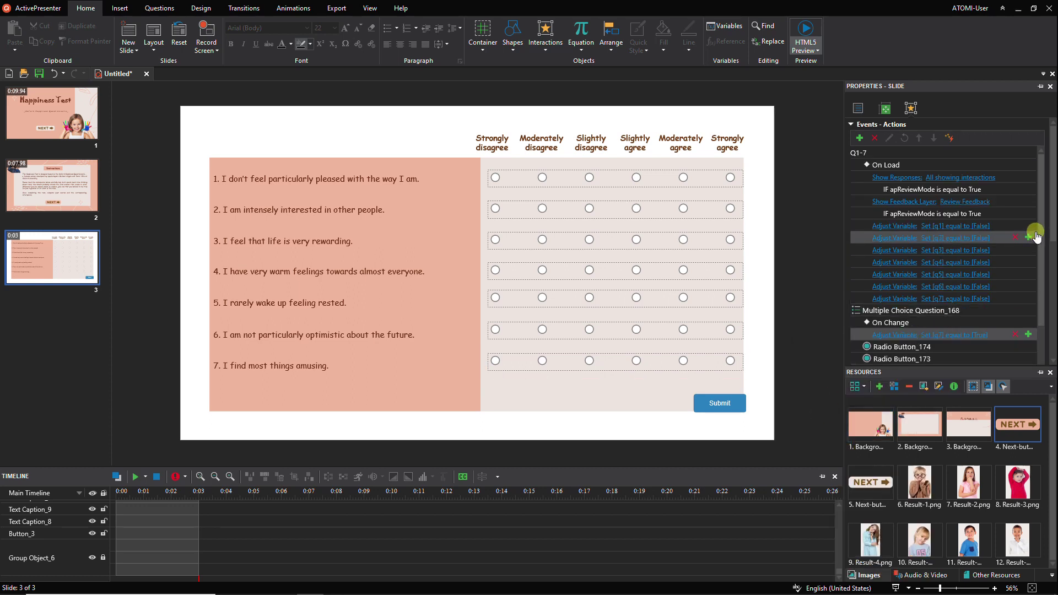
Step: Add an On Change event to question 6
{"action": "left_click_drag", "start_coordinate": [1040, 235], "coordinate": [1041, 253]}
{"action": "scroll", "coordinate": [1035, 259], "scroll_direction": "down", "scroll_amount": 2}
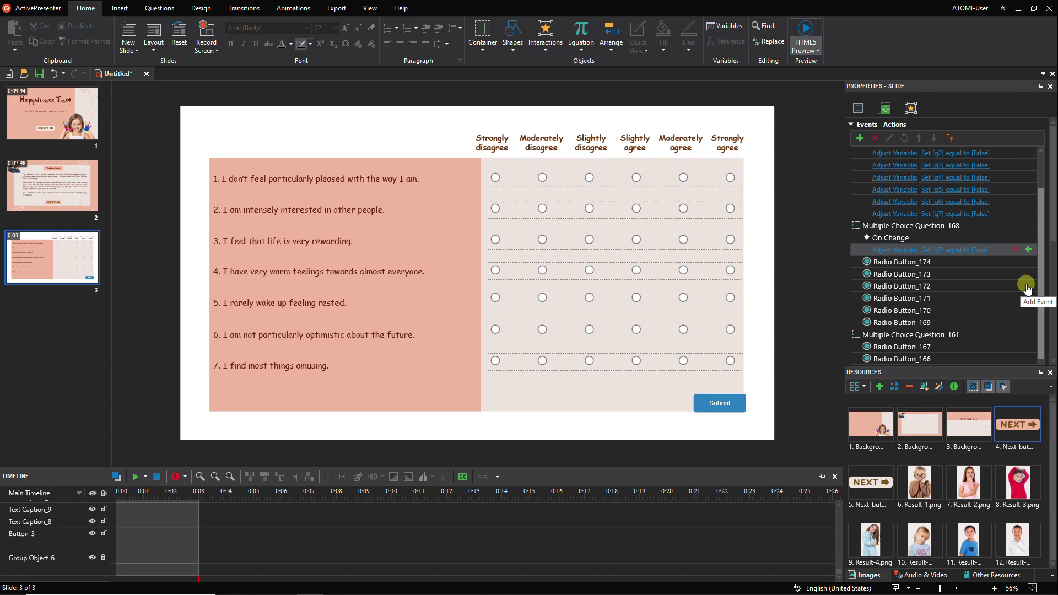
{"action": "left_click", "coordinate": [1028, 335]}
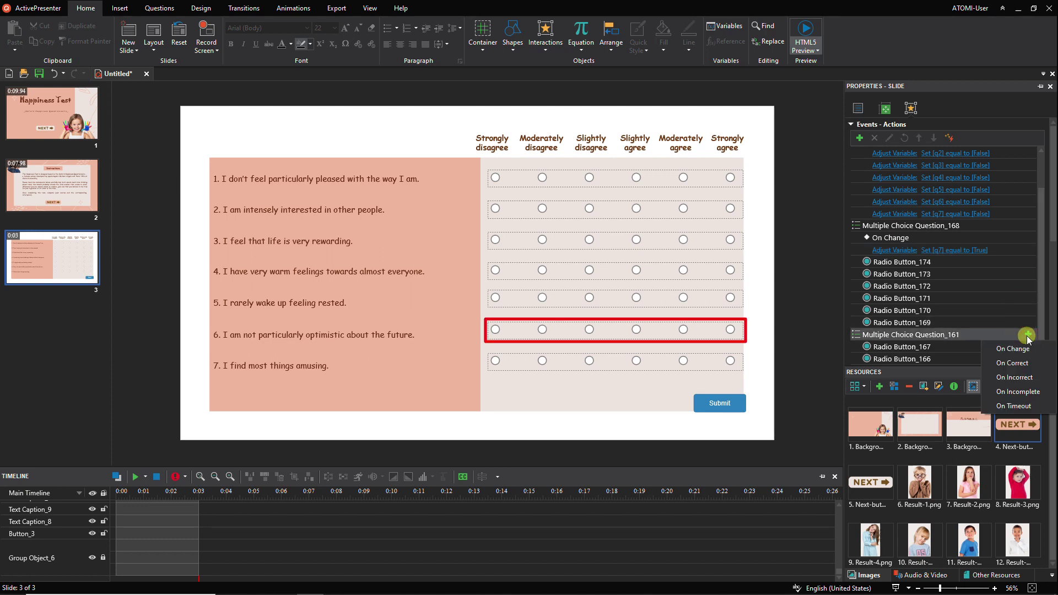
{"action": "left_click", "coordinate": [1023, 349]}
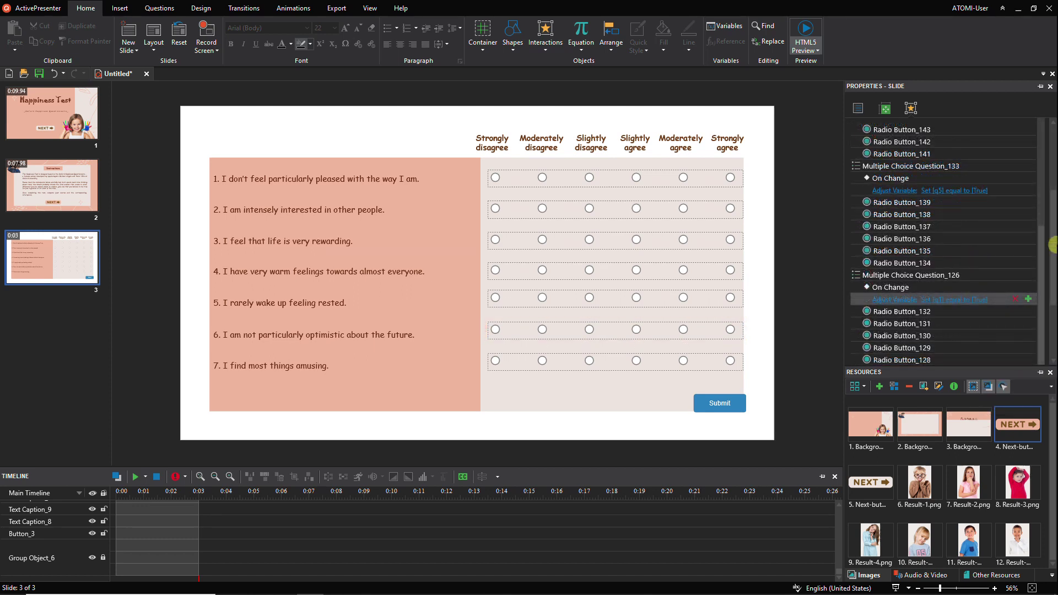
{"action": "left_click_drag", "start_coordinate": [1053, 243], "coordinate": [1046, 124]}
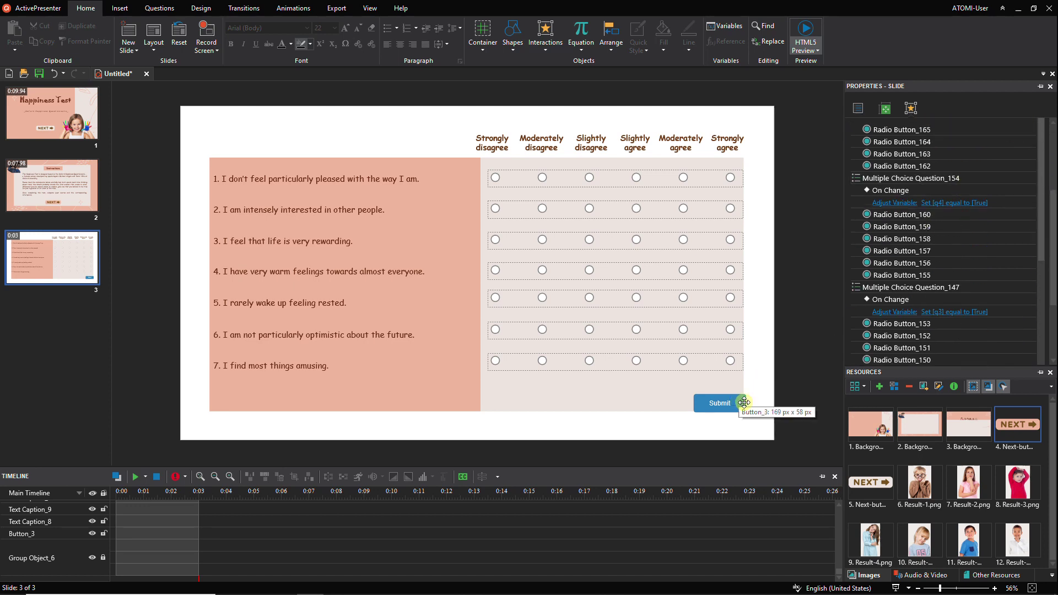
Step: Add a condition to the Submit button's action requiring q1 to equal True
{"action": "left_click_drag", "start_coordinate": [740, 401], "coordinate": [623, 383]}
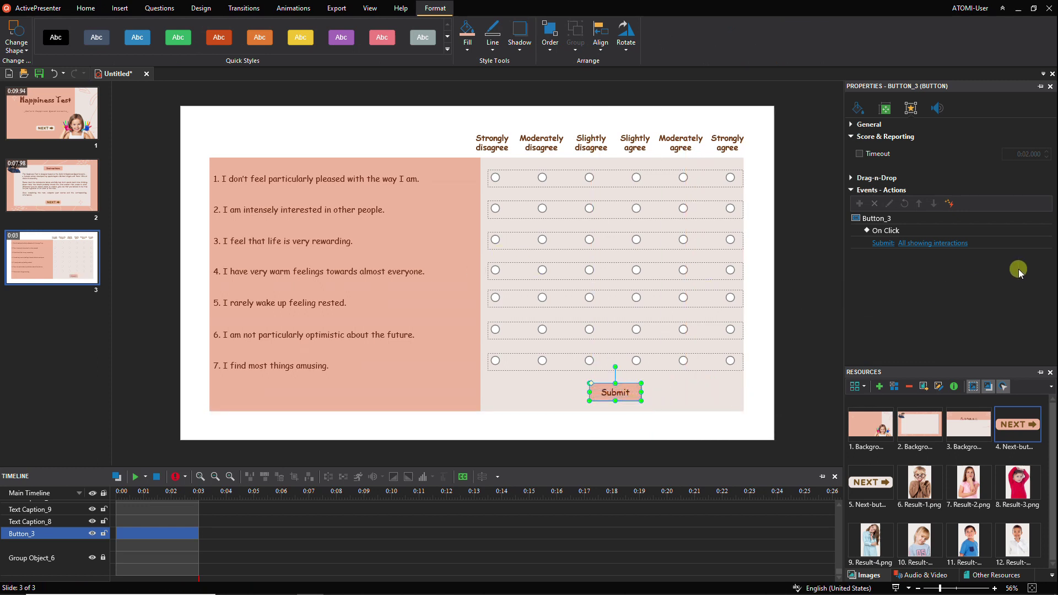
{"action": "left_click", "coordinate": [1044, 243]}
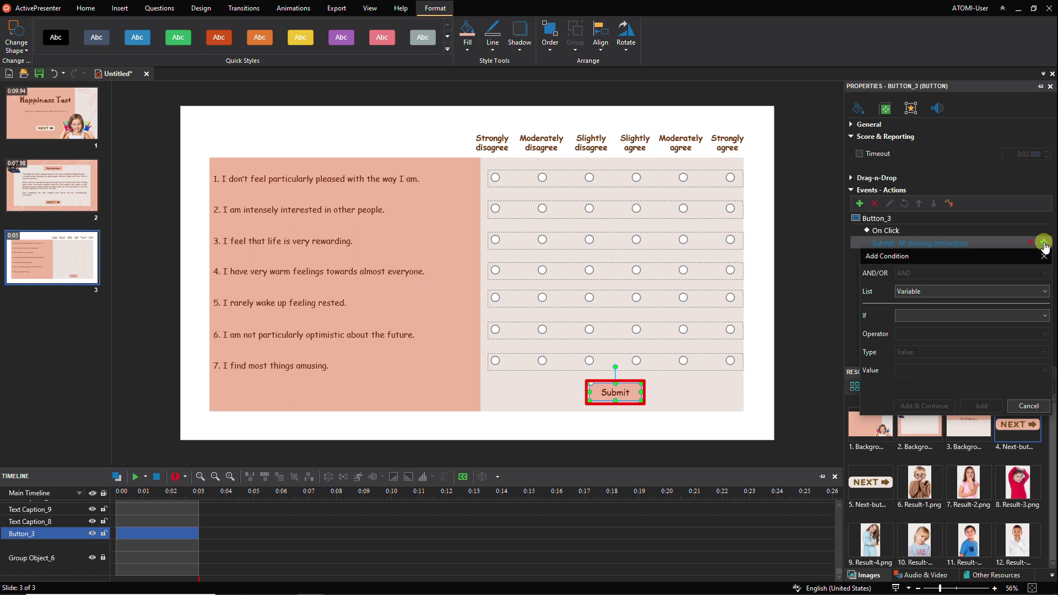
{"action": "left_click", "coordinate": [943, 314]}
{"action": "left_click", "coordinate": [926, 339]}
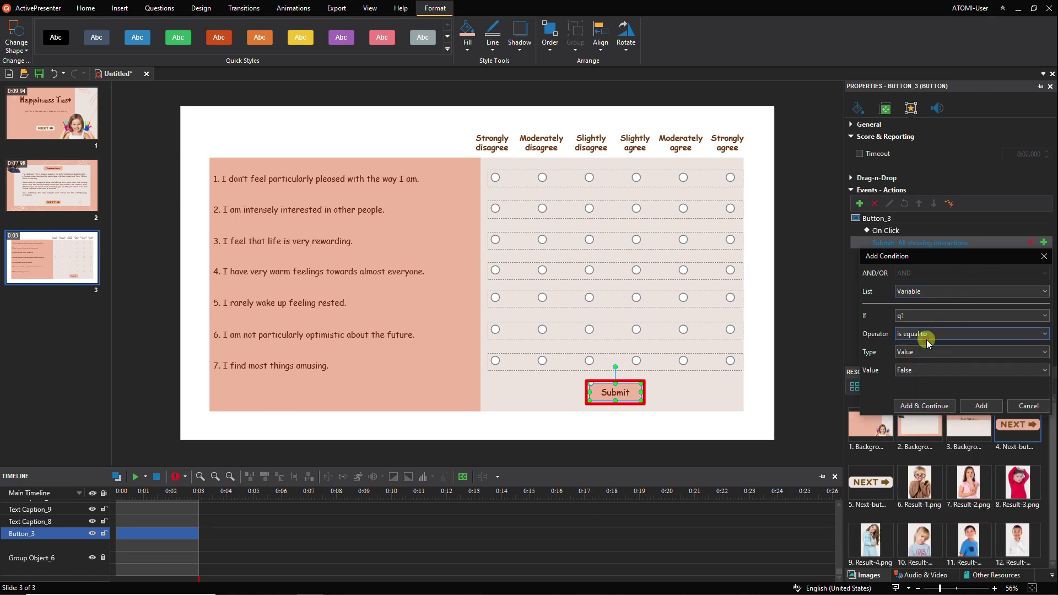
{"action": "left_click", "coordinate": [922, 370]}
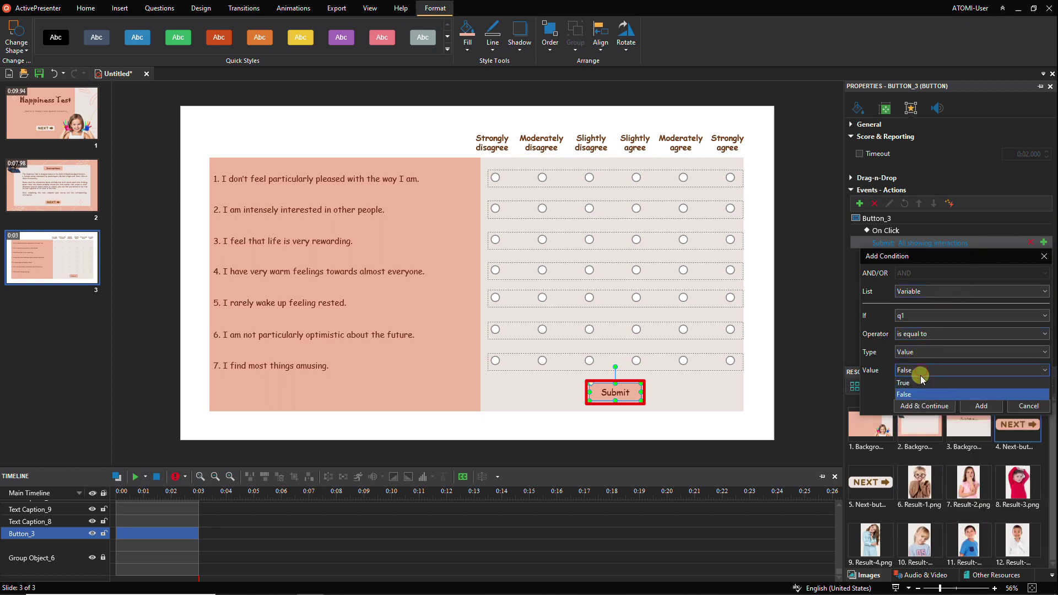
{"action": "left_click", "coordinate": [921, 384]}
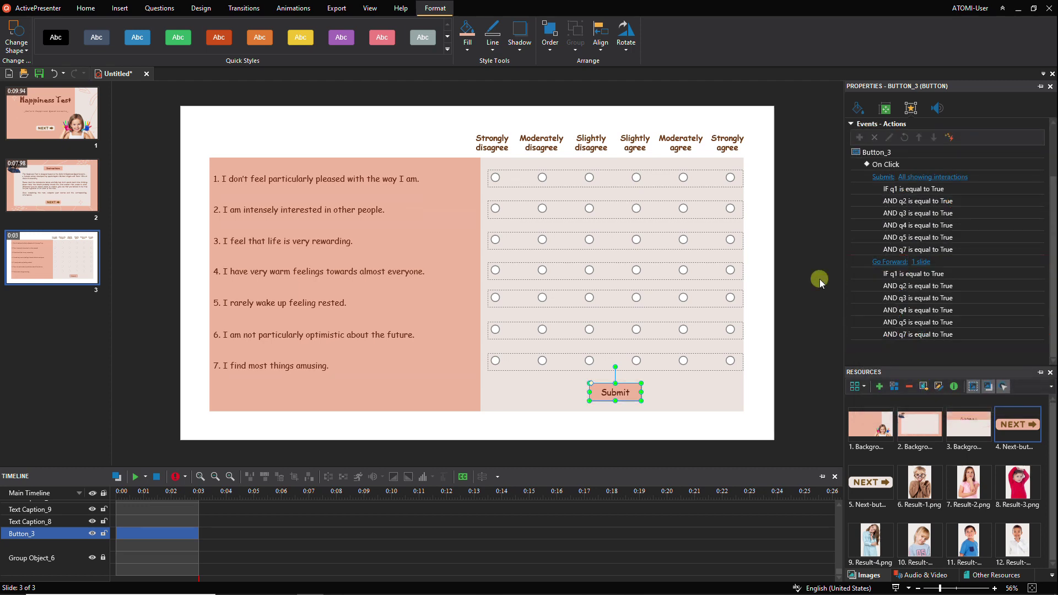
Step: Add an On Rollover event that applies a Highlight Object effect to Button_3
{"action": "left_click", "coordinate": [1025, 155]}
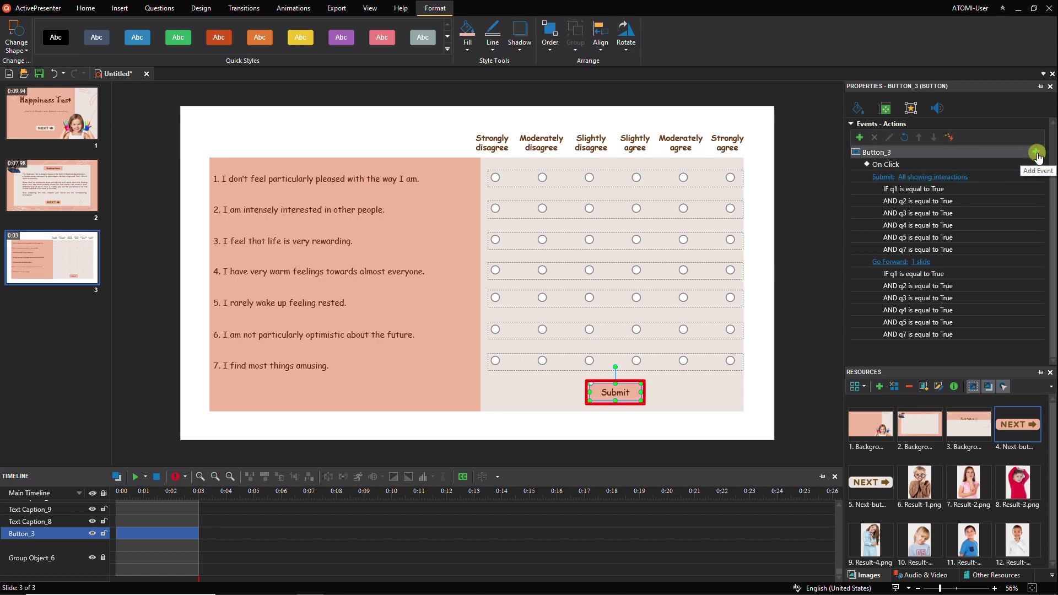
{"action": "left_click", "coordinate": [1037, 154]}
{"action": "left_click", "coordinate": [1036, 201]}
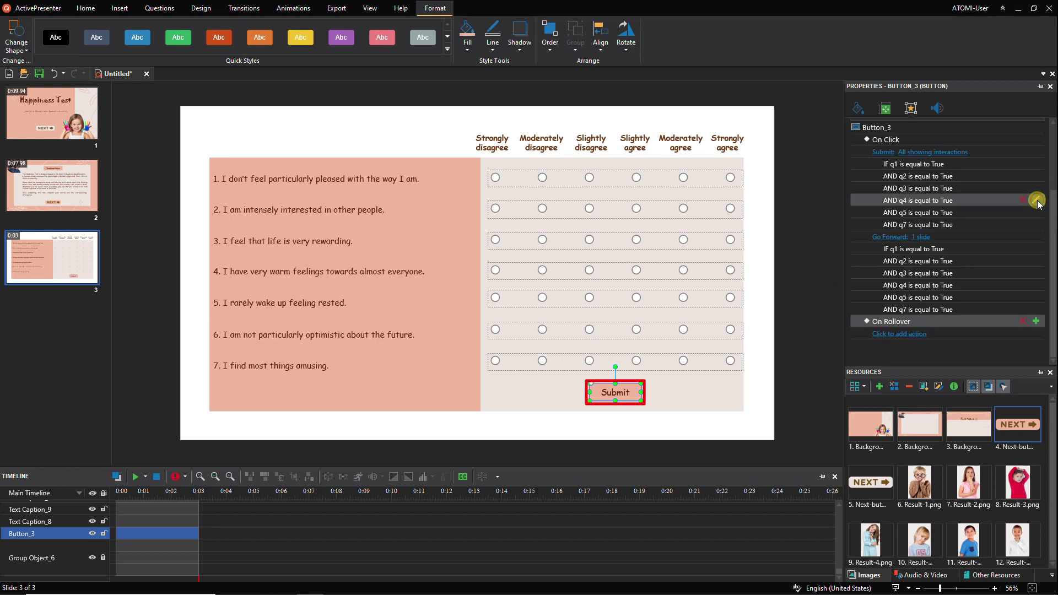
{"action": "left_click", "coordinate": [901, 336]}
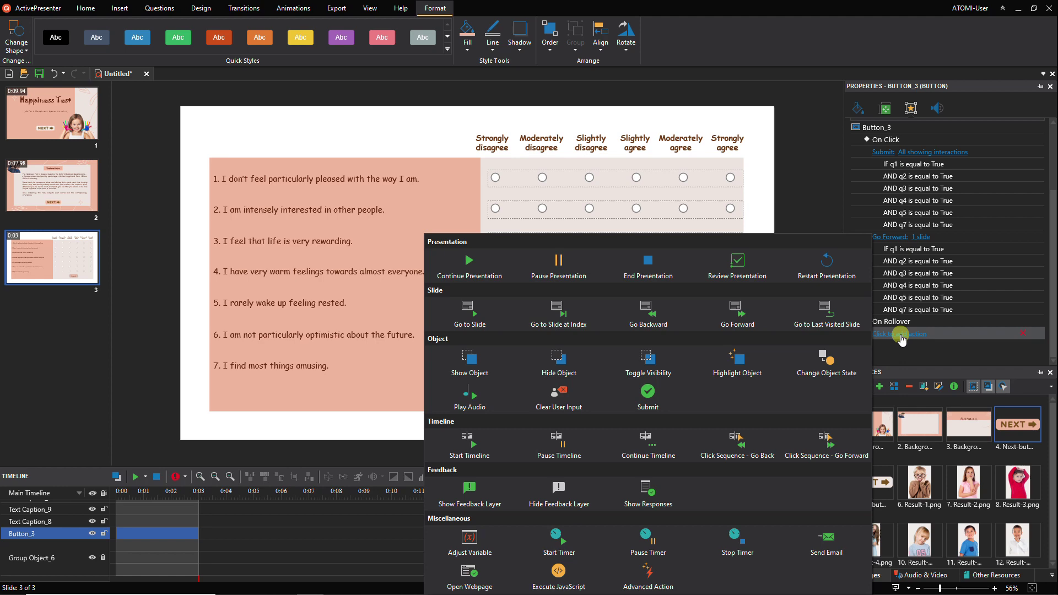
{"action": "left_click", "coordinate": [756, 367]}
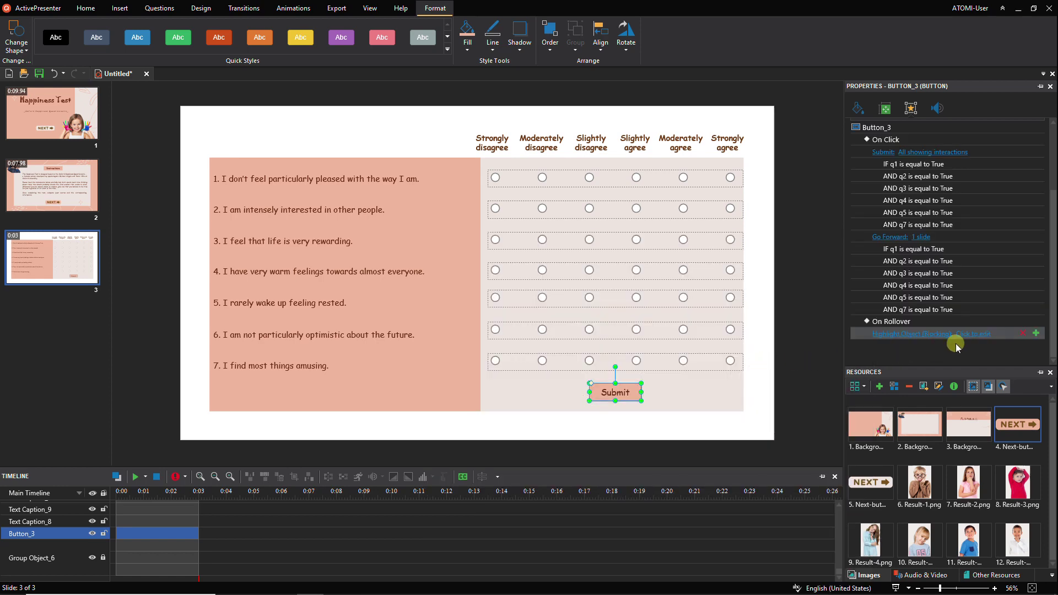
{"action": "left_click", "coordinate": [971, 334]}
{"action": "left_click", "coordinate": [948, 370]}
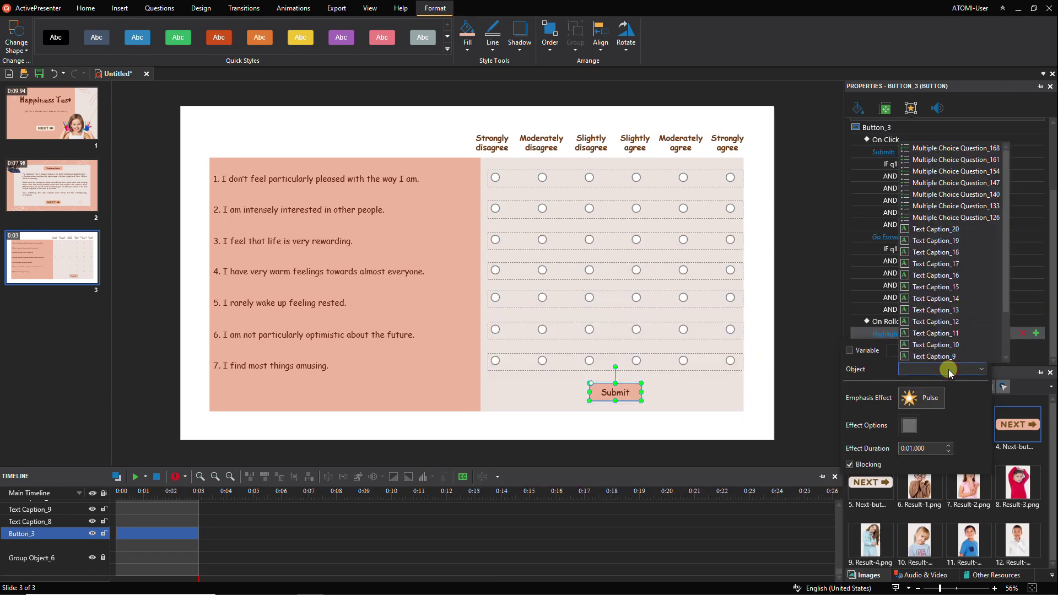
{"action": "scroll", "coordinate": [1001, 281], "scroll_direction": "down", "scroll_amount": 2}
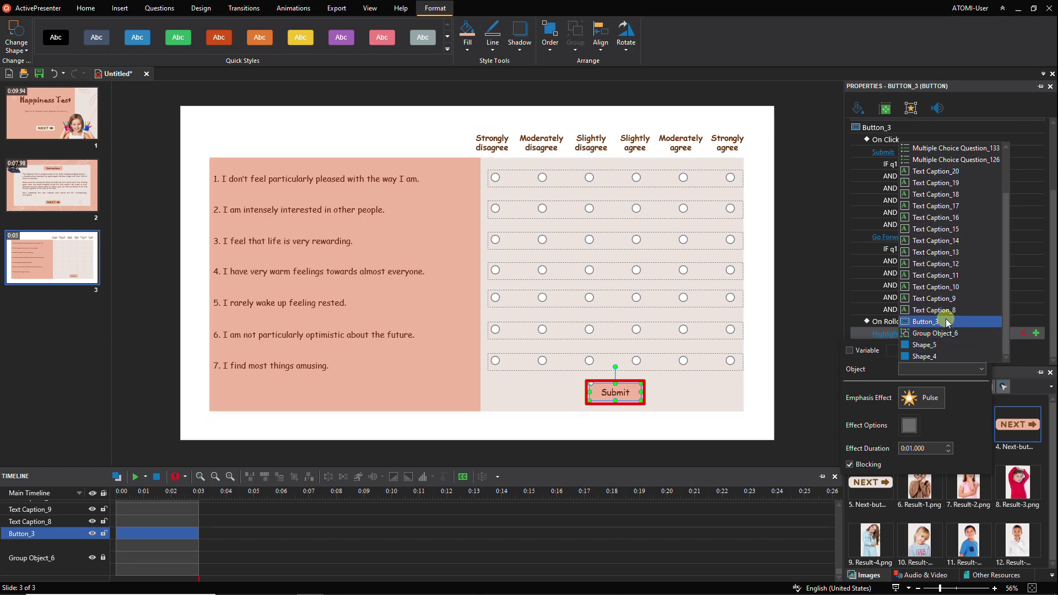
{"action": "left_click", "coordinate": [948, 322]}
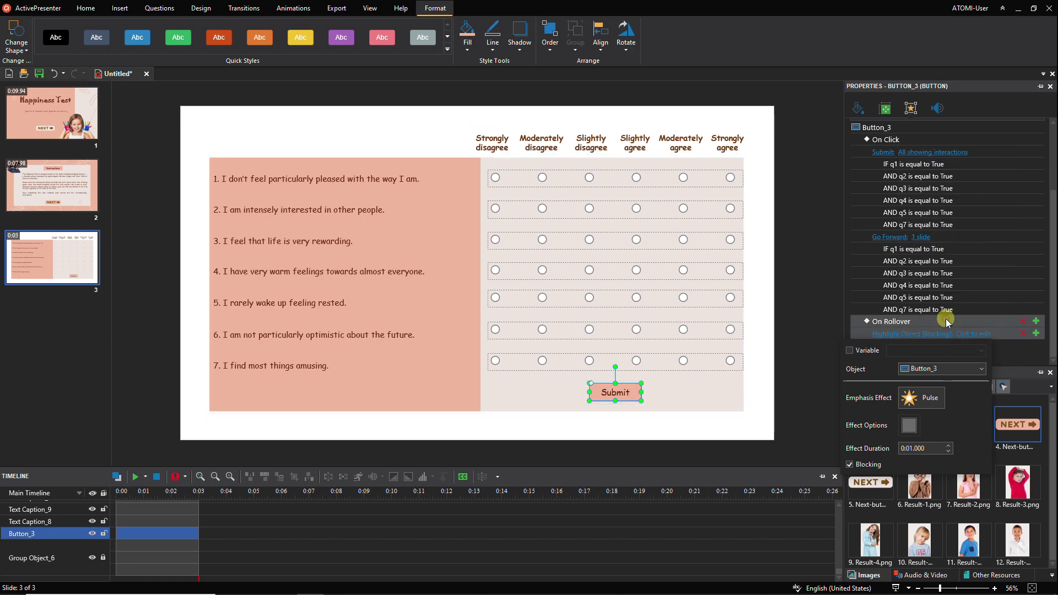
{"action": "left_click", "coordinate": [802, 382]}
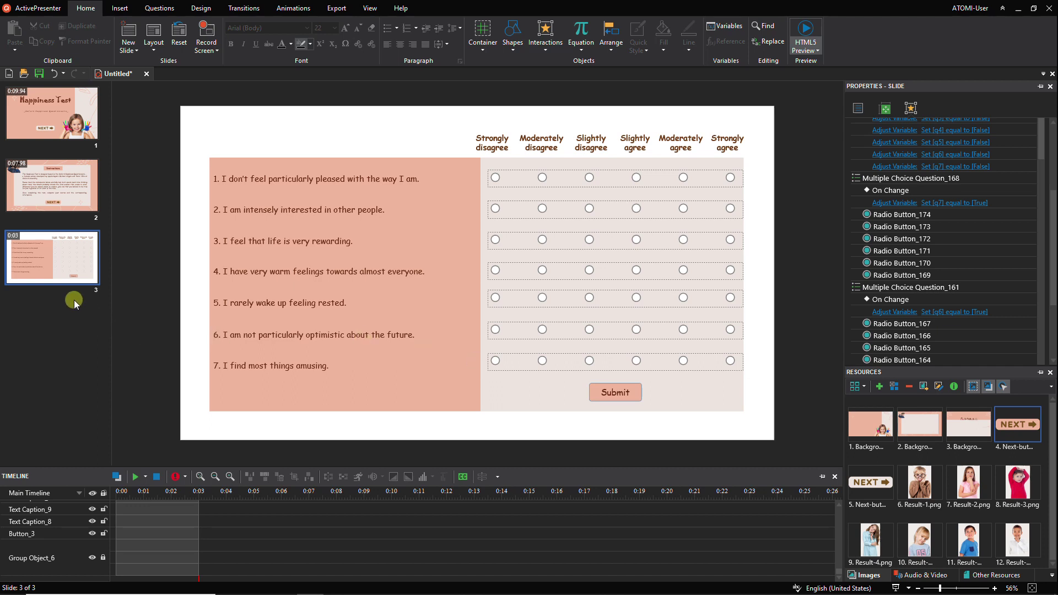
Step: Duplicate the third question slide from its thumbnail
{"action": "right_click", "coordinate": [70, 277]}
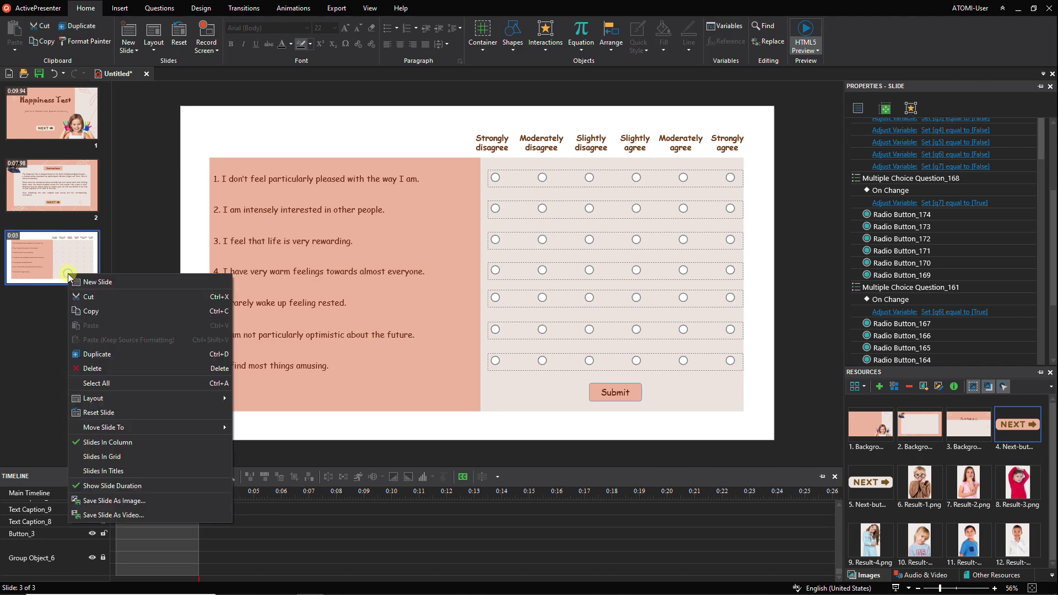
{"action": "left_click", "coordinate": [127, 348]}
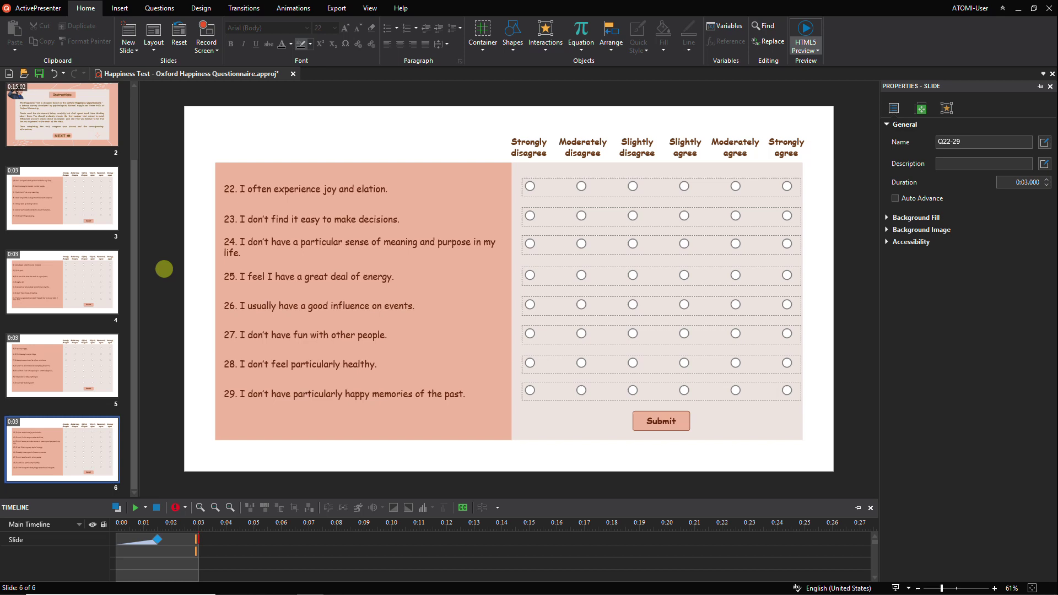
Step: Add a blank slide 7 named Score with a 10:03 duration
{"action": "left_click", "coordinate": [133, 50]}
{"action": "left_click", "coordinate": [349, 164]}
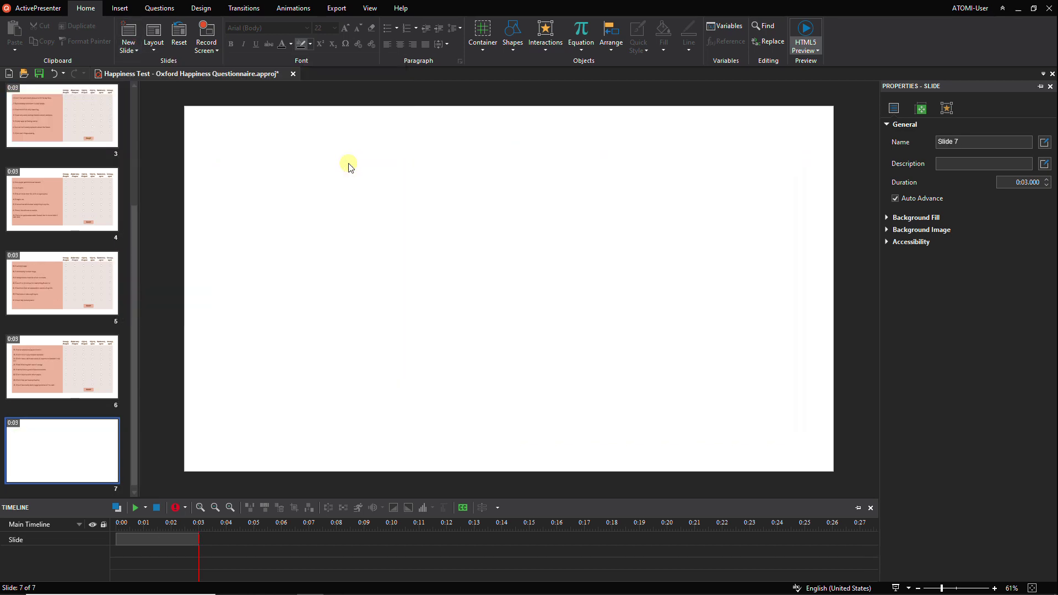
{"action": "left_click", "coordinate": [959, 142]}
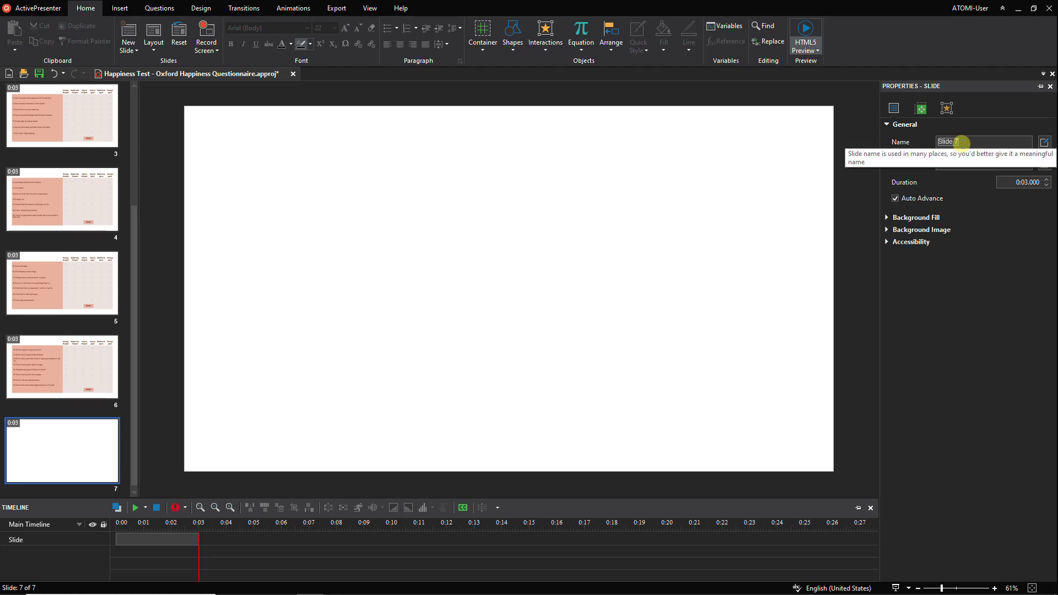
{"action": "type", "text": "Score"}
{"action": "left_click", "coordinate": [1006, 182]}
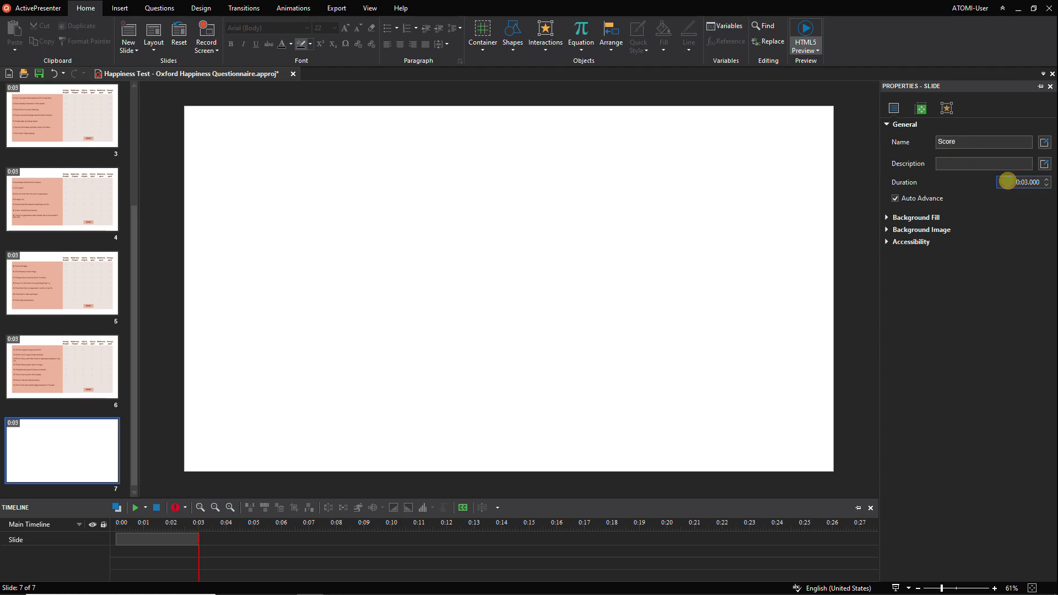
Step: Set the Score slide's background image to Background-3, the six smiling children
{"action": "left_click", "coordinate": [953, 229]}
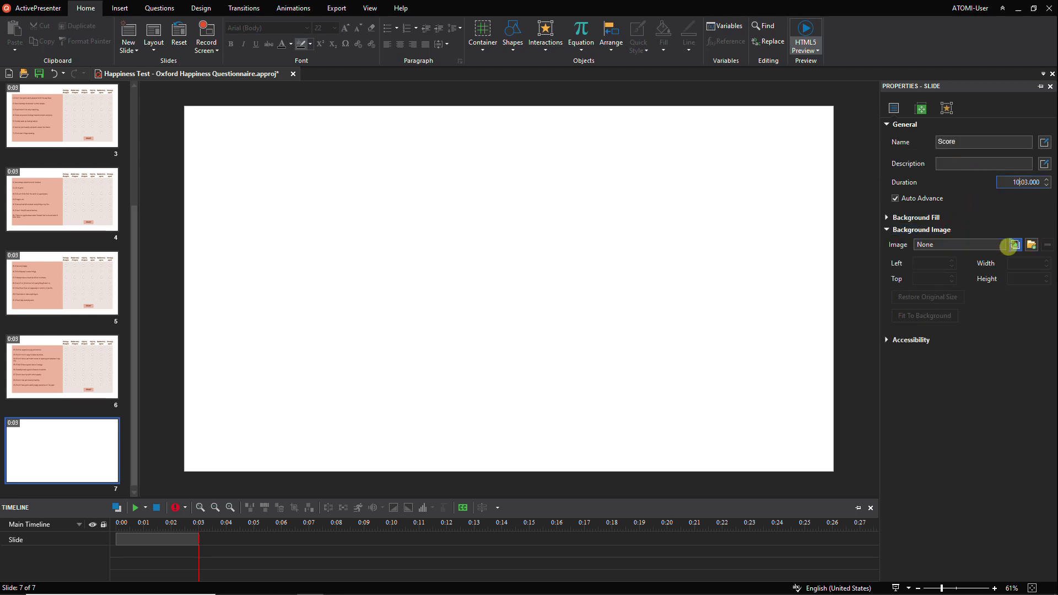
{"action": "left_click", "coordinate": [1015, 245]}
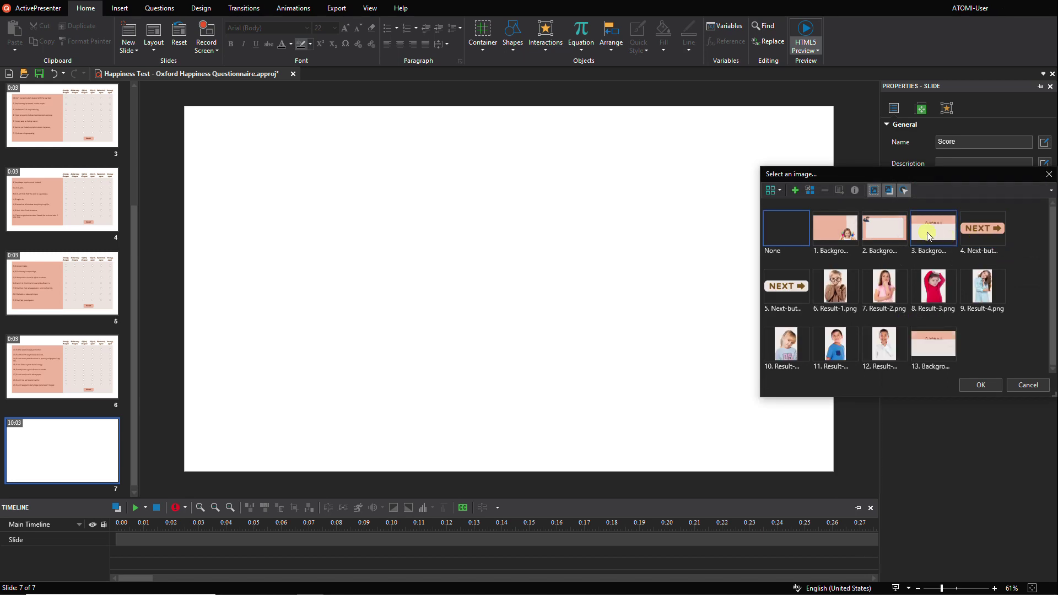
{"action": "left_click", "coordinate": [921, 231]}
{"action": "left_click", "coordinate": [993, 381]}
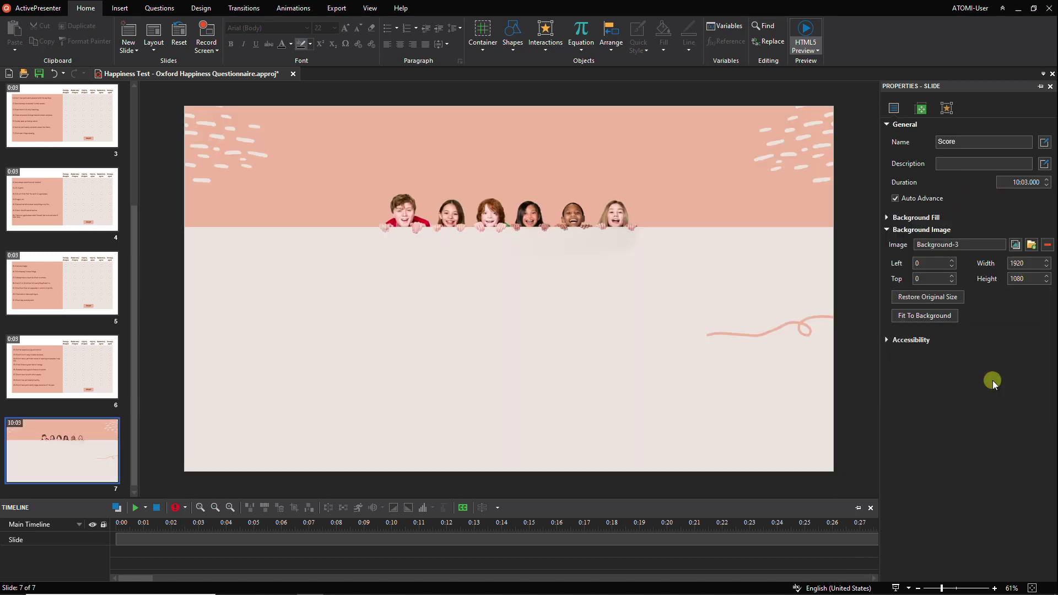
{"action": "left_click", "coordinate": [133, 8]}
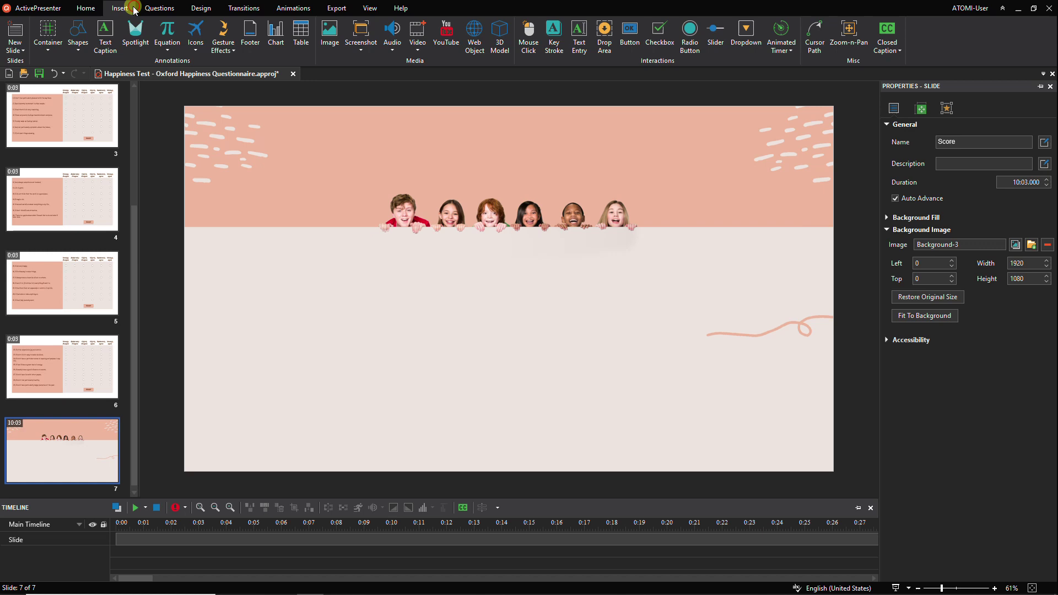
Step: Add a wide caption reading 'Your average score is' across the Score slide's top band
{"action": "left_click", "coordinate": [328, 136]}
{"action": "left_click_drag", "start_coordinate": [361, 171], "coordinate": [665, 168]}
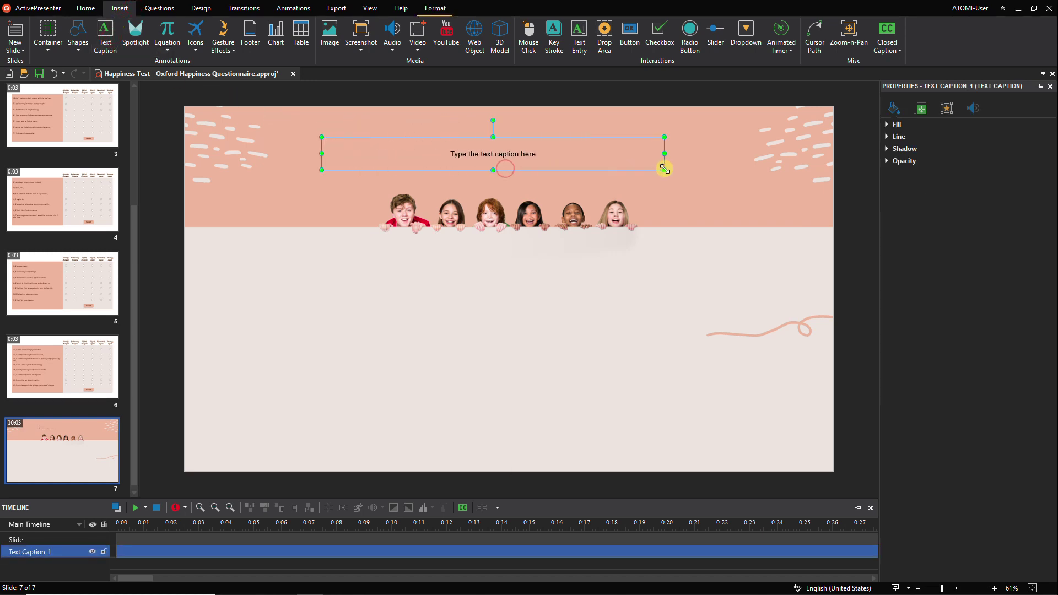
{"action": "double_click", "coordinate": [527, 154]}
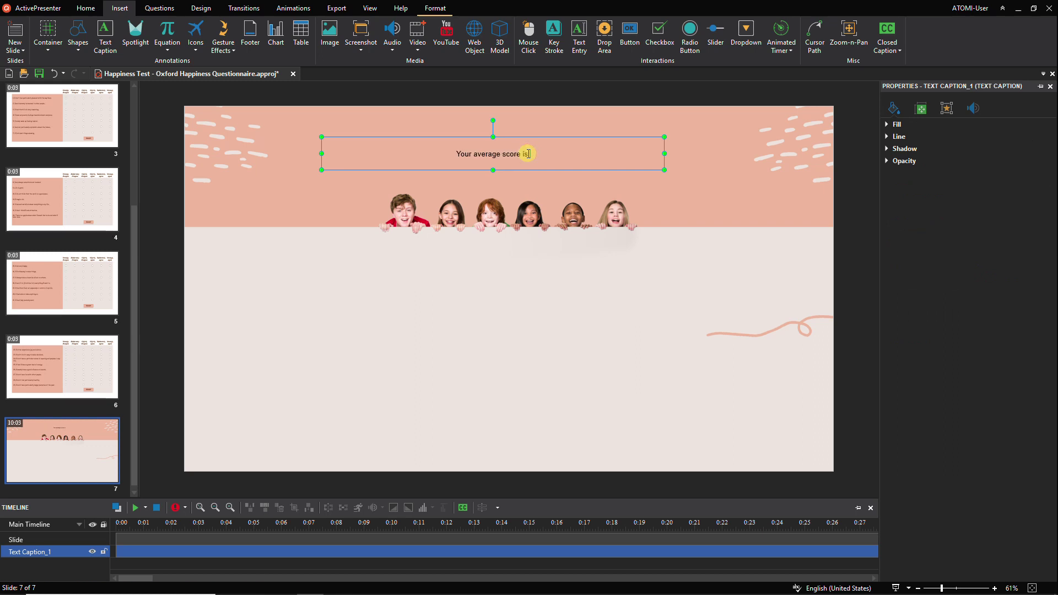
{"action": "key", "text": "Escape"}
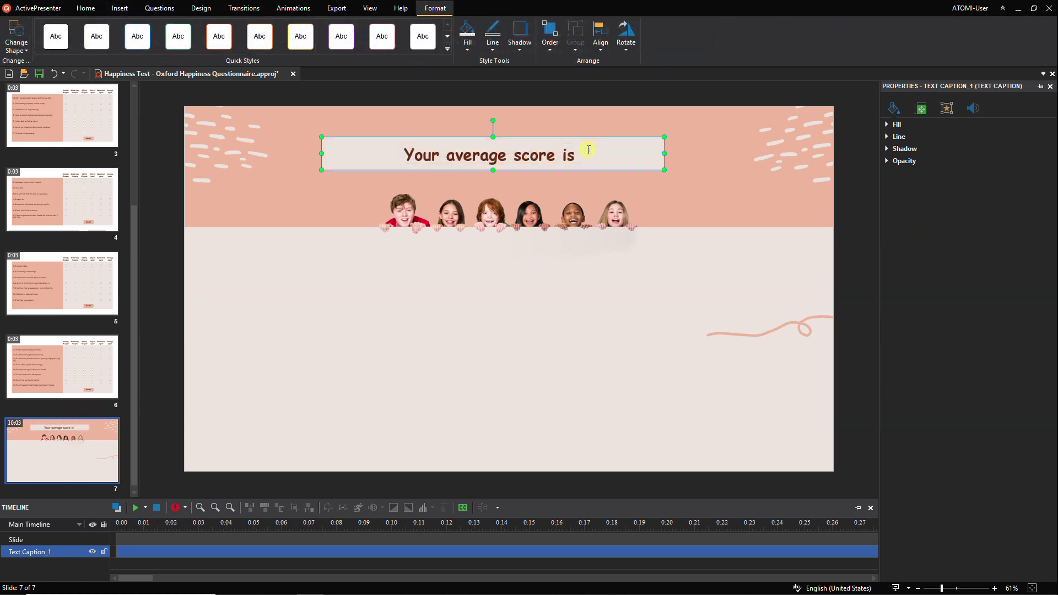
{"action": "left_click", "coordinate": [86, 8]}
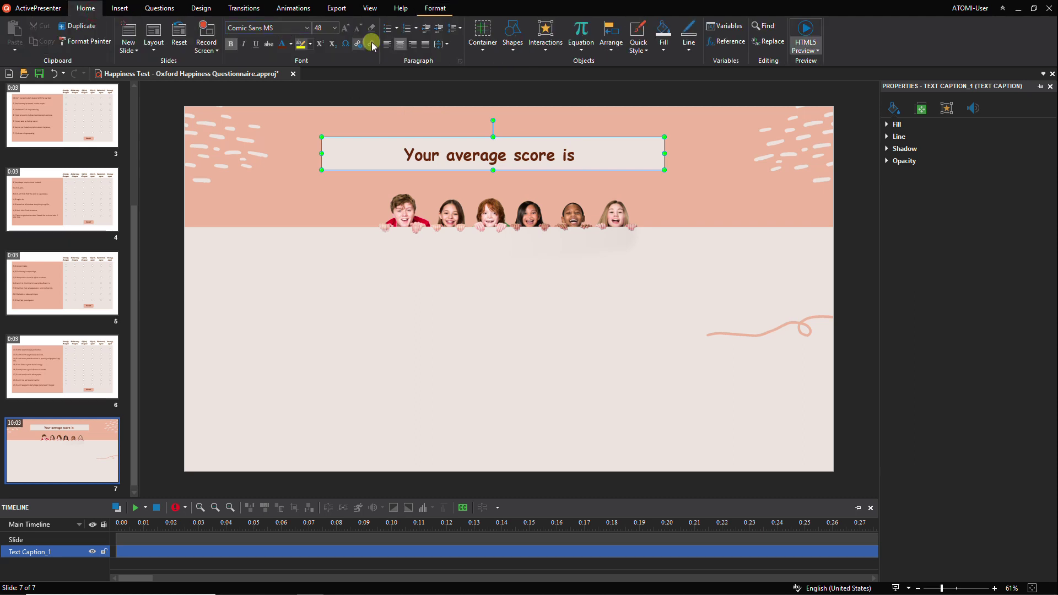
Step: Create a NUMBER project variable named avgscore with default 0
{"action": "left_click", "coordinate": [725, 26]}
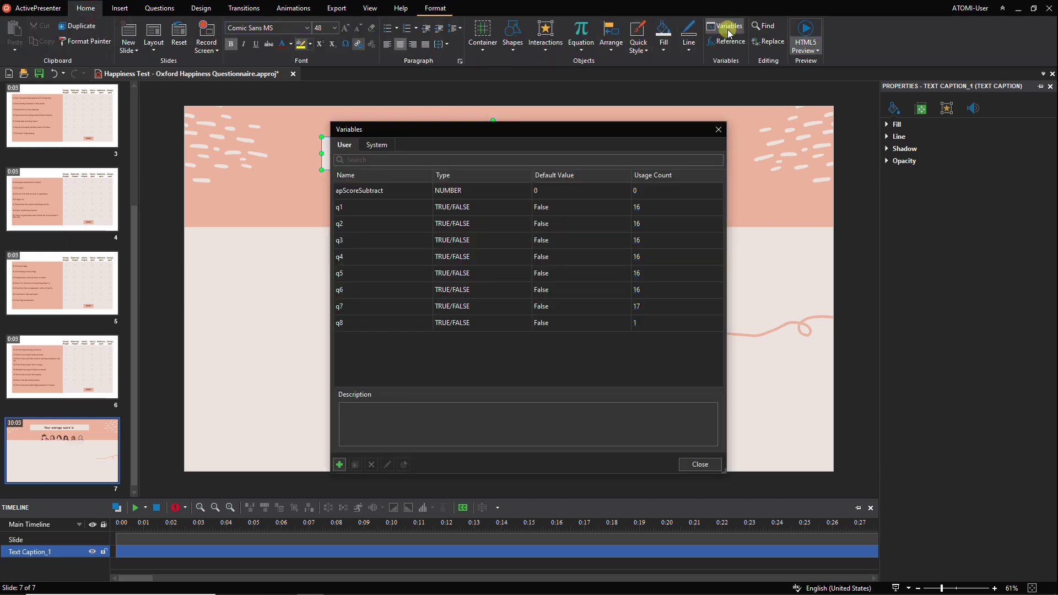
{"action": "left_click", "coordinate": [336, 466]}
{"action": "type", "text": "avgscore"}
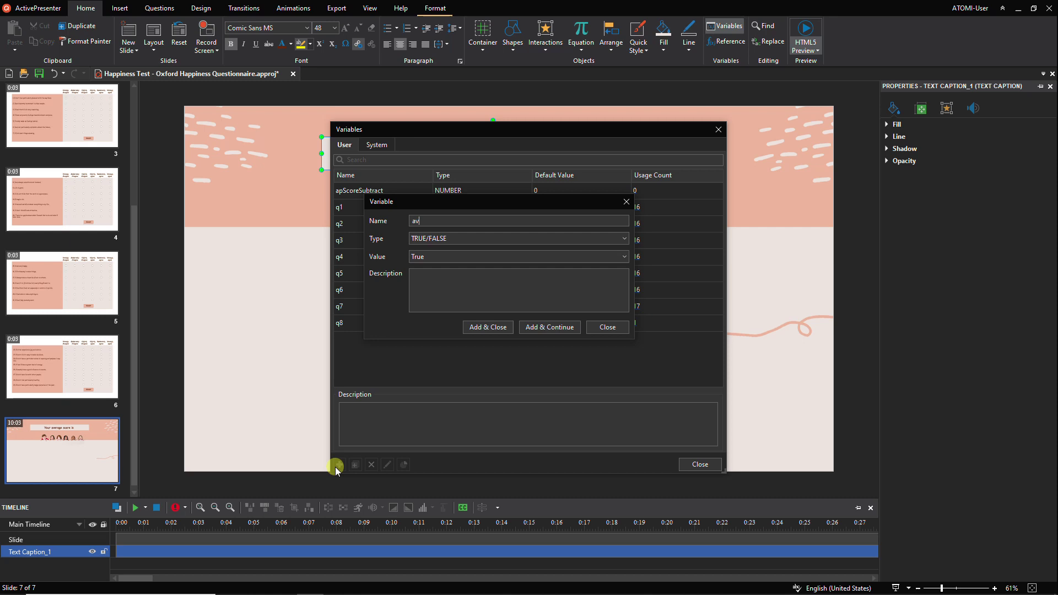
{"action": "left_click", "coordinate": [441, 238]}
{"action": "left_click", "coordinate": [446, 274]}
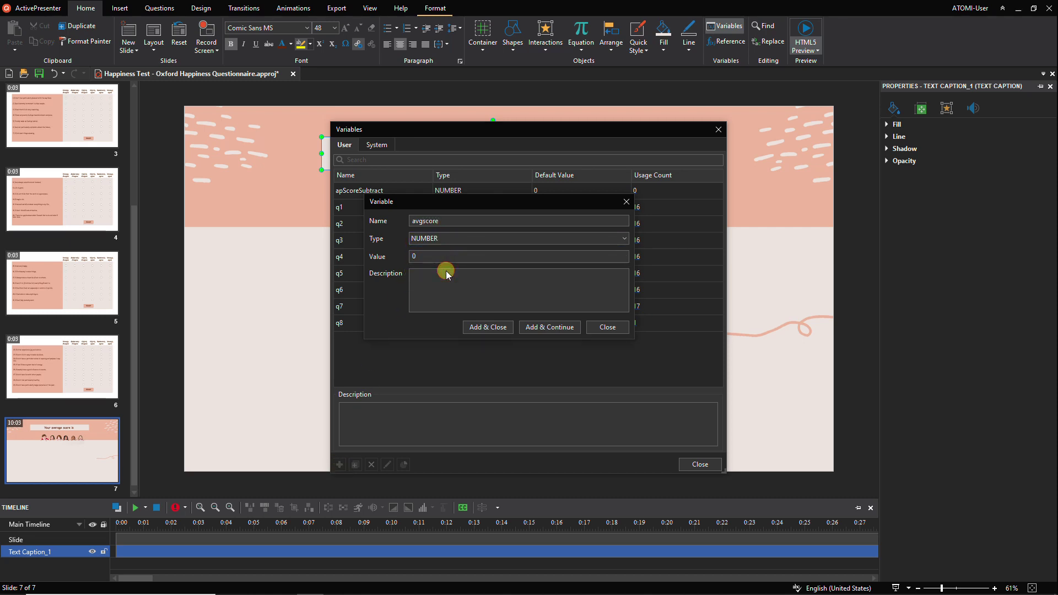
{"action": "left_click", "coordinate": [487, 327]}
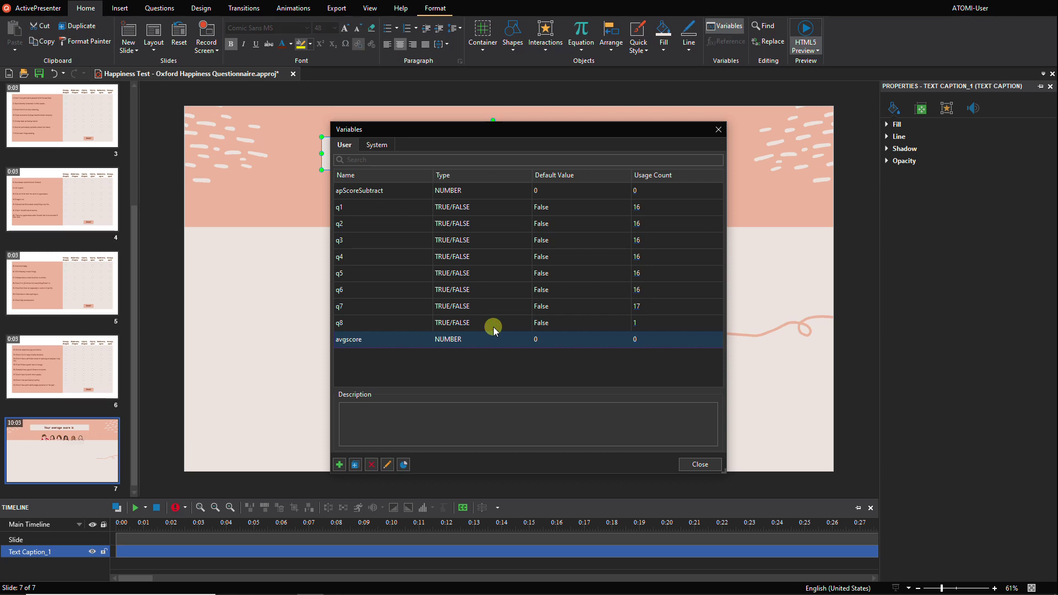
{"action": "left_click", "coordinate": [681, 466]}
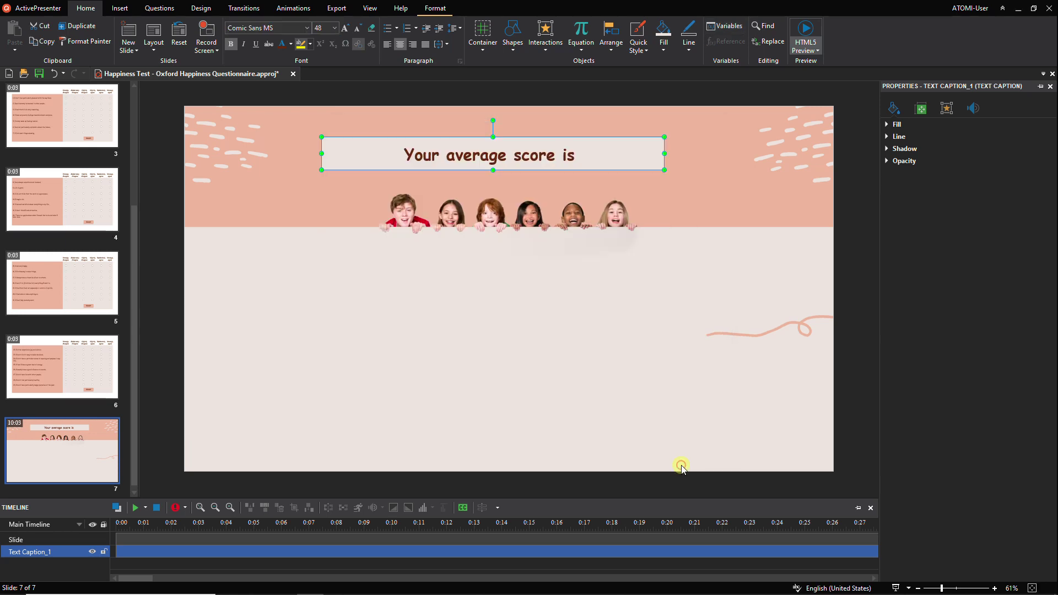
Step: Append the %avgscore% variable reference to the 'Your average score is' caption
{"action": "left_click", "coordinate": [598, 156]}
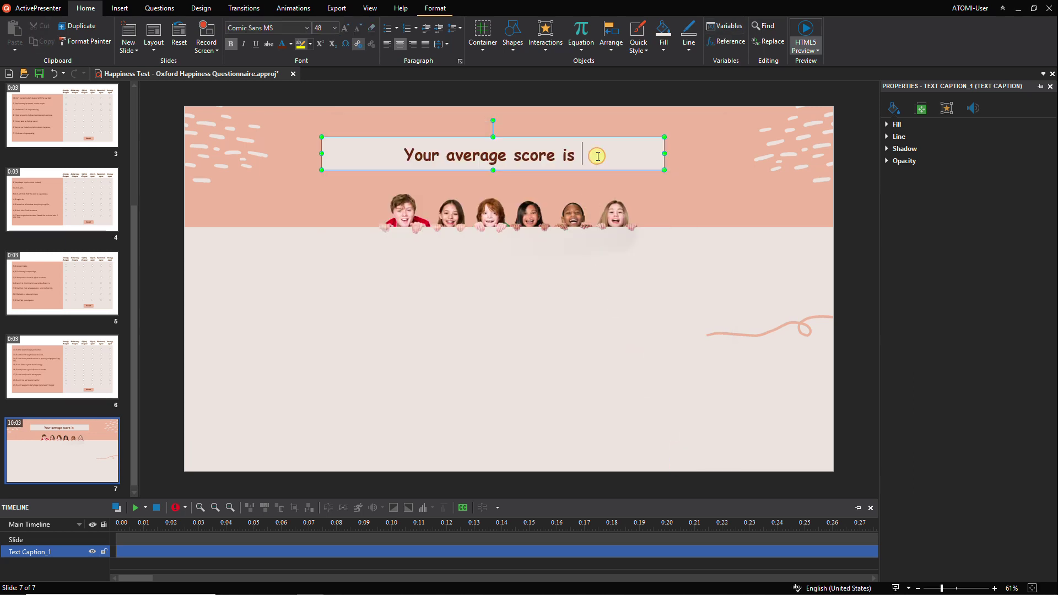
{"action": "left_click", "coordinate": [725, 42]}
{"action": "left_click", "coordinate": [387, 335]}
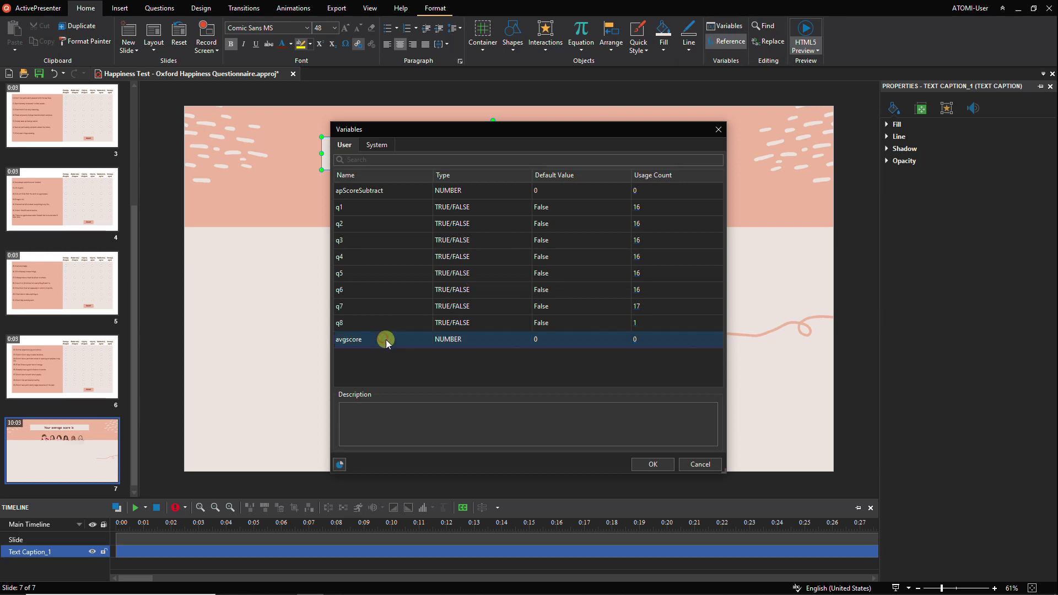
{"action": "left_click", "coordinate": [642, 463]}
{"action": "left_click", "coordinate": [779, 179]}
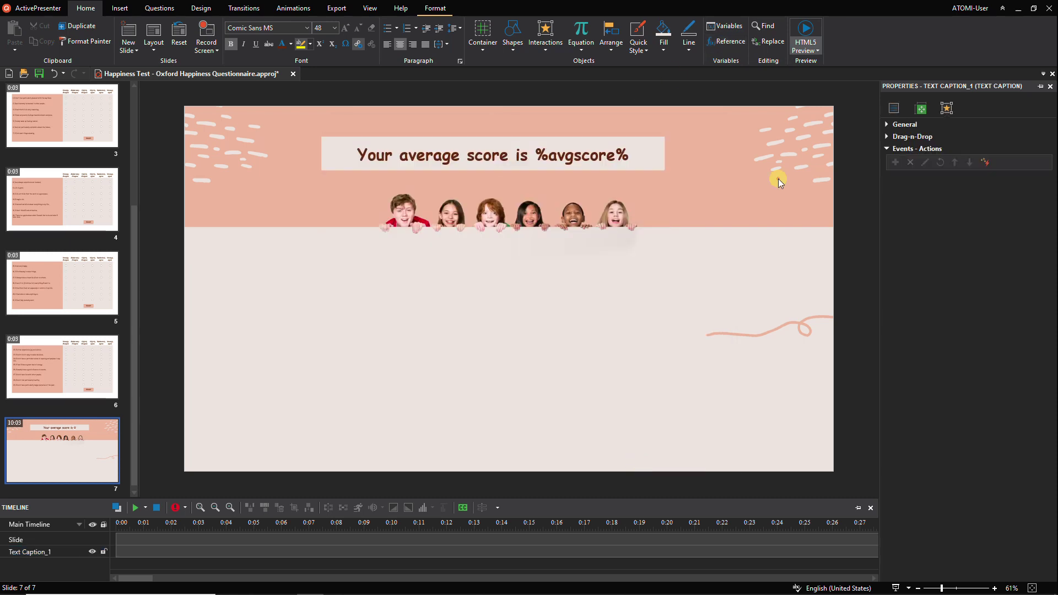
{"action": "left_click", "coordinate": [1047, 167]}
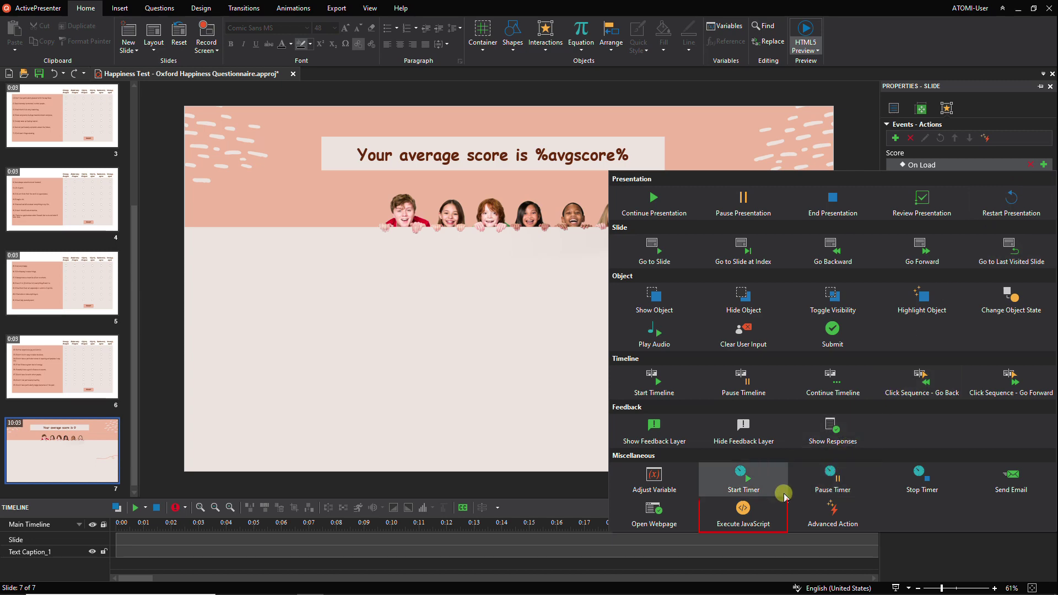
Step: On slide load, run pasted JavaScript setting avgscore to apQuizScore/29, rounded to two decimals
{"action": "left_click", "coordinate": [742, 509]}
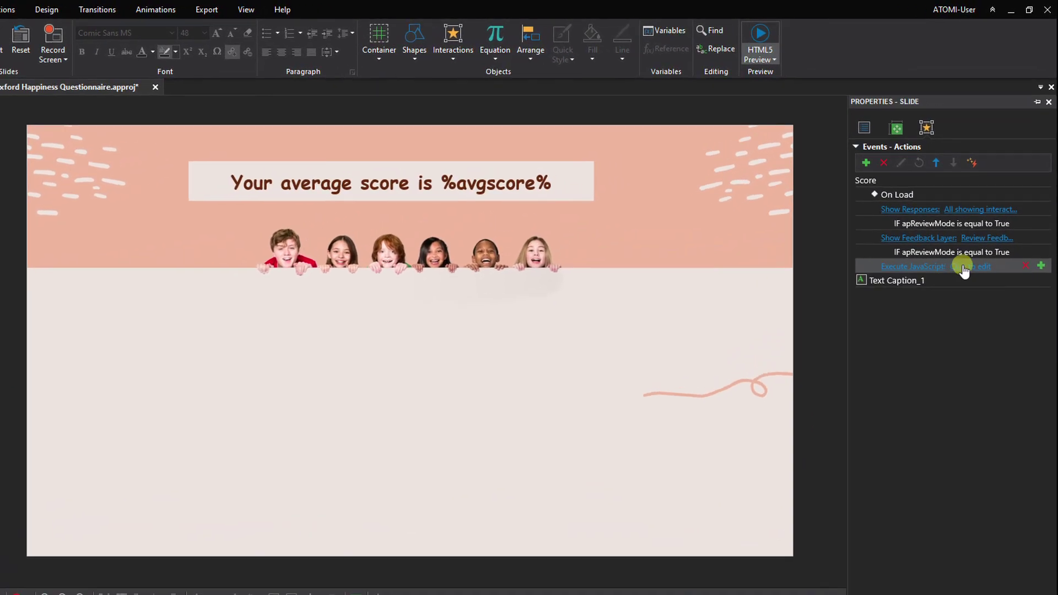
{"action": "left_click", "coordinate": [981, 226]}
{"action": "type", "text": "var score = prez.variable('apQuizScore') / 29; score = Math.round(100 * score) / 100; prez.variable('avgscore', score);"}
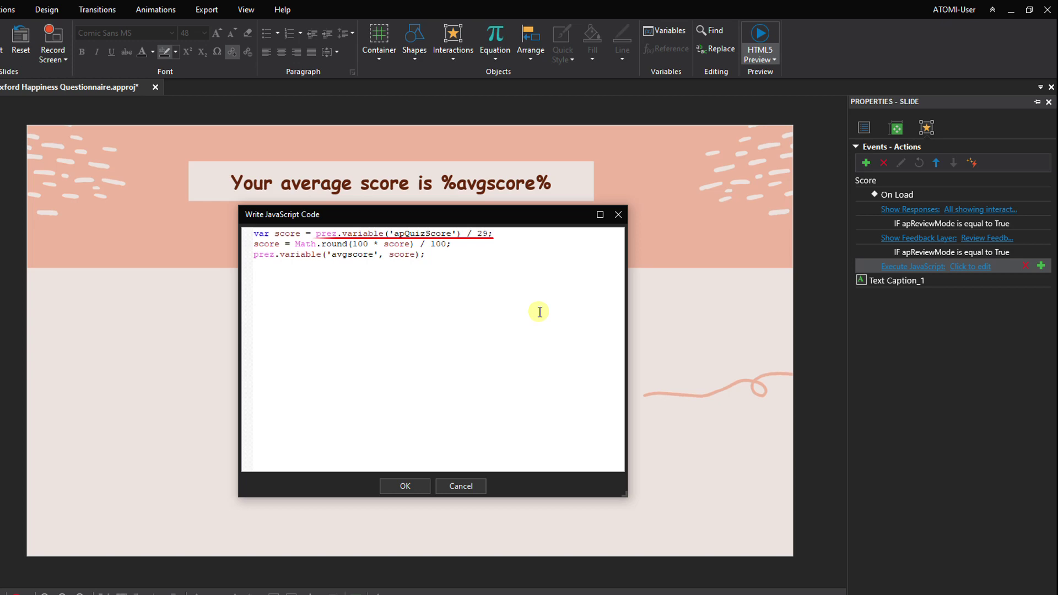
{"action": "left_click", "coordinate": [418, 489]}
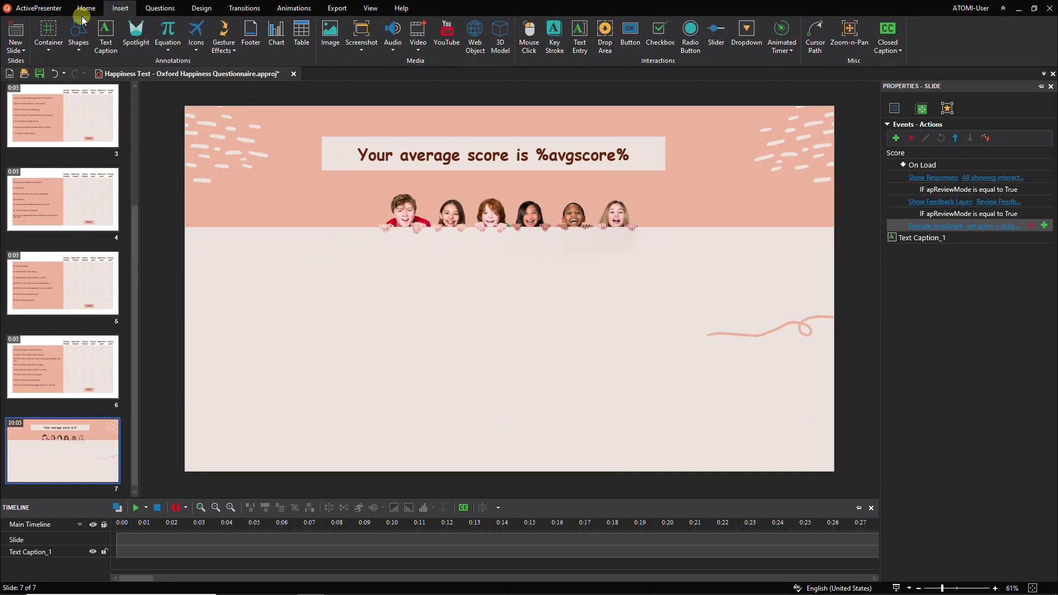
{"action": "left_click", "coordinate": [105, 37]}
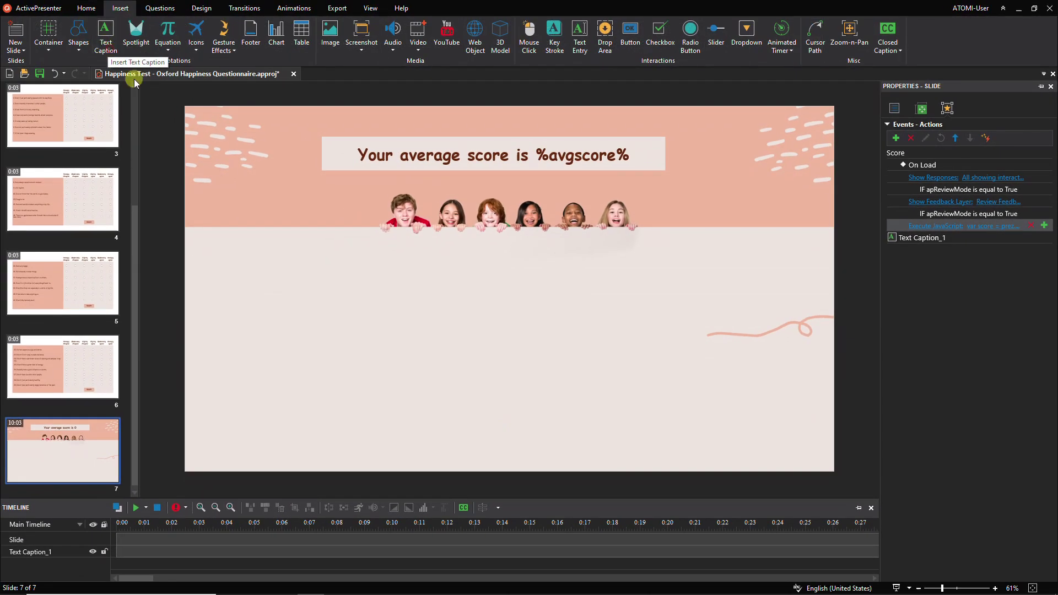
Step: Add the 'See the interpretation of your score:' caption and seven coloured range labels, 1.00 - 1.99 to 6.00
{"action": "left_click", "coordinate": [333, 252]}
{"action": "type", "text": "See the interpretation of your score:"}
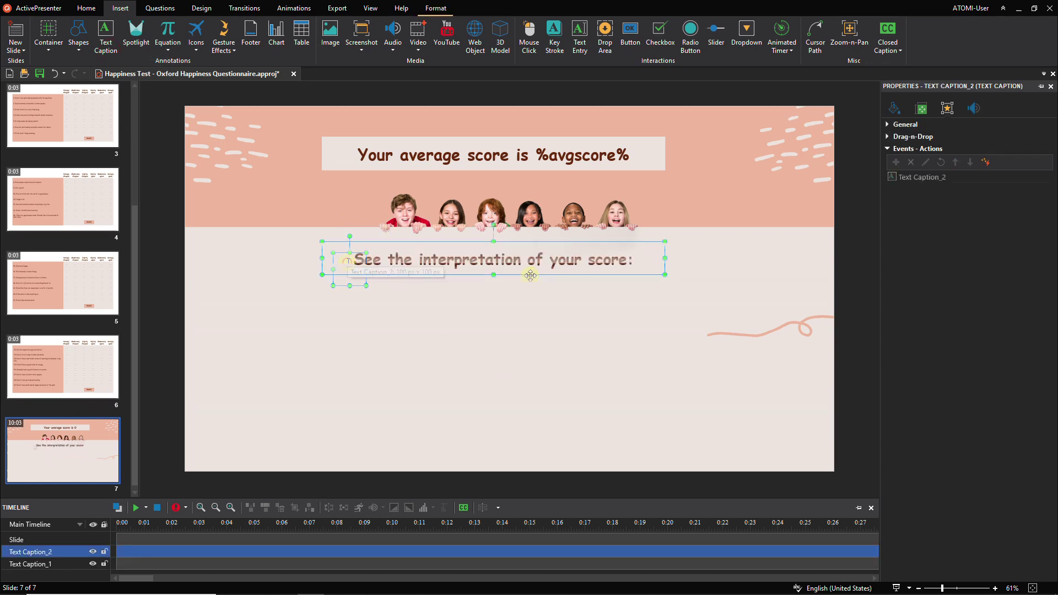
{"action": "left_click", "coordinate": [507, 337]}
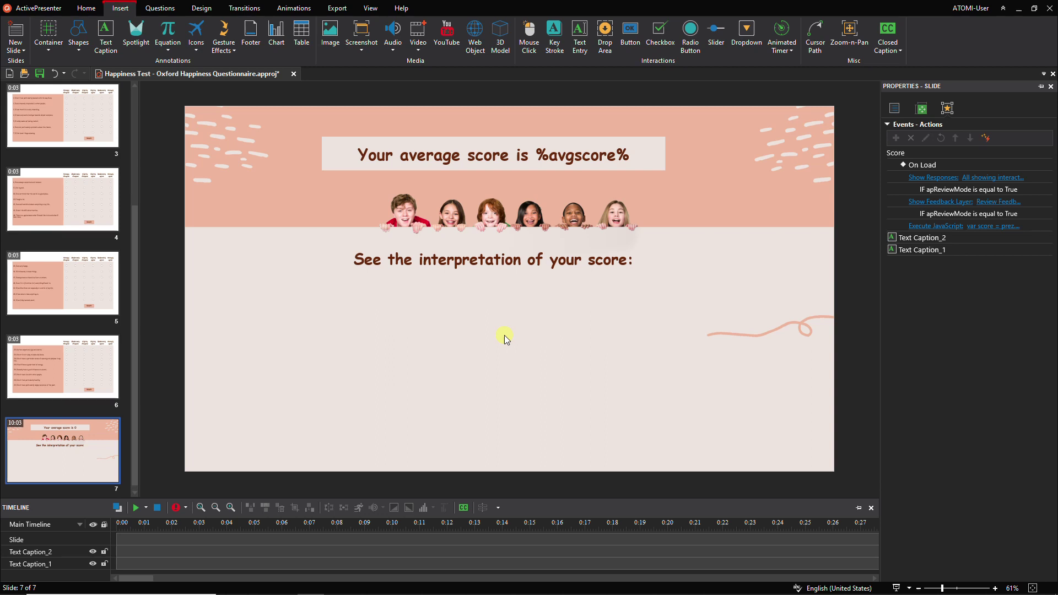
{"action": "left_click", "coordinate": [82, 50]}
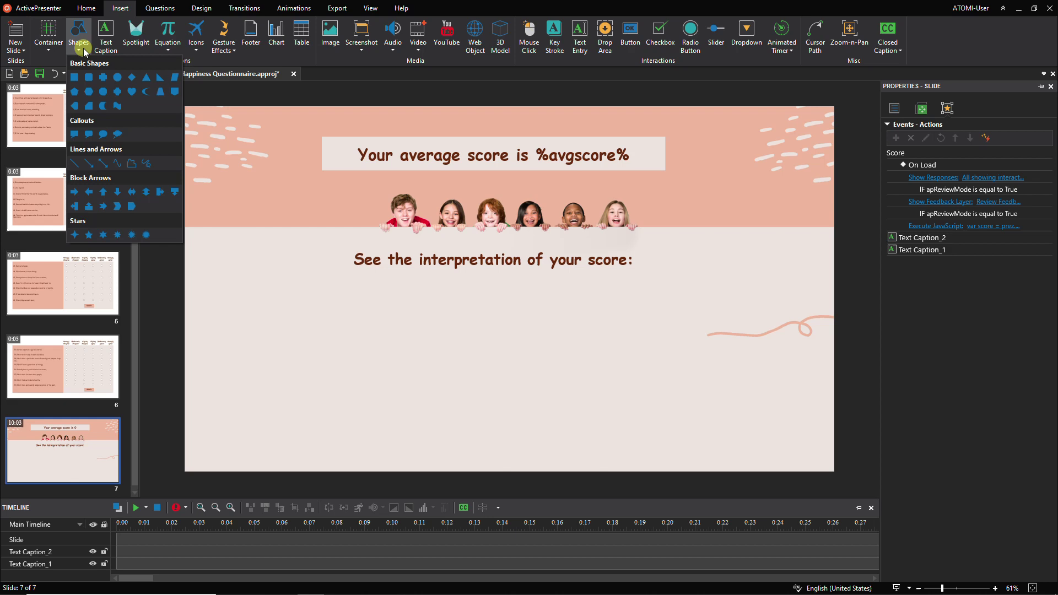
{"action": "left_click", "coordinate": [787, 301]}
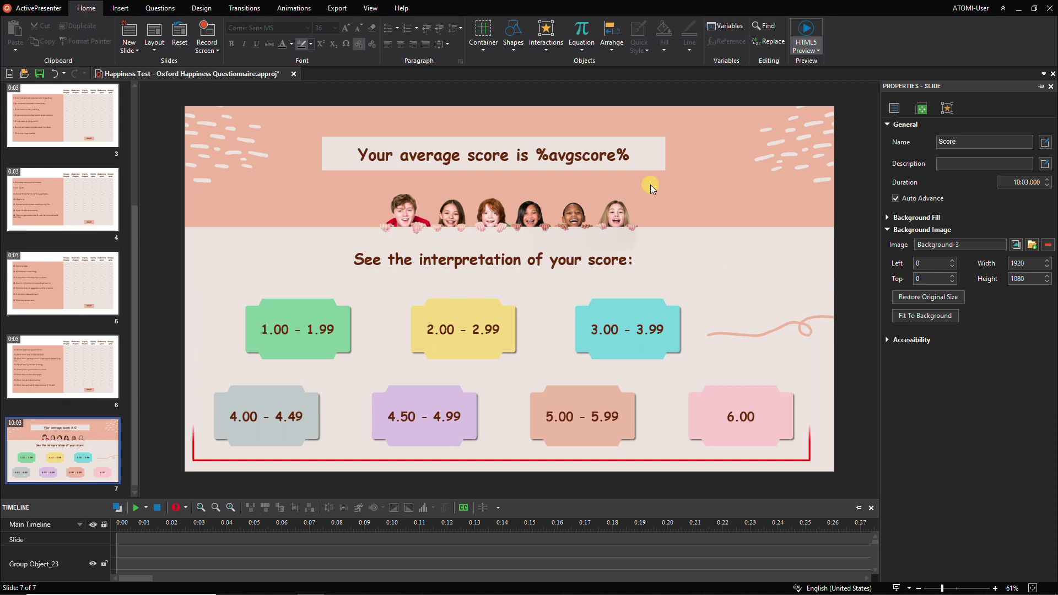
{"action": "left_click", "coordinate": [636, 164]}
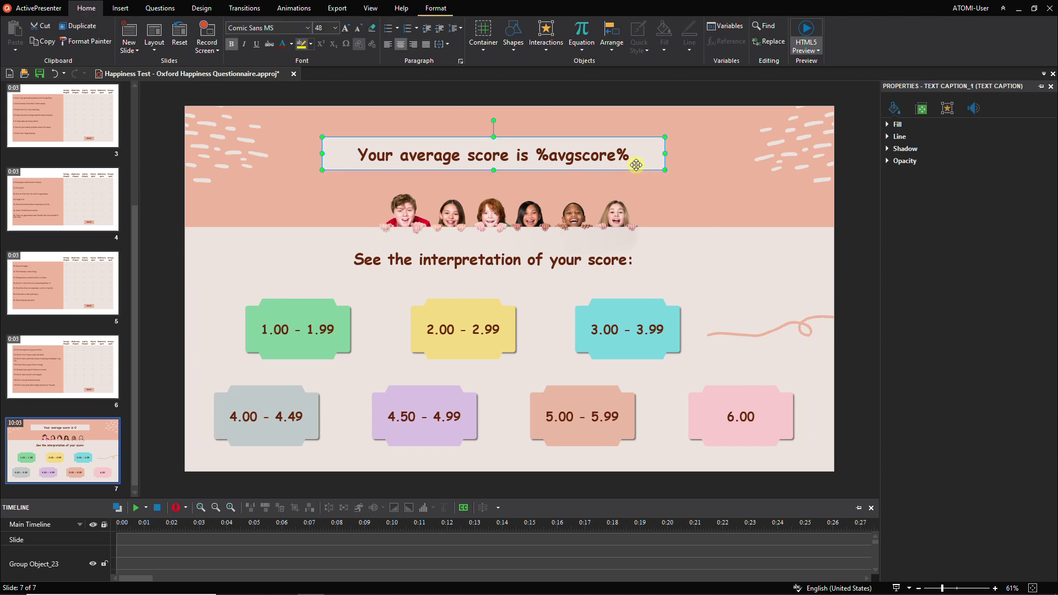
Step: Apply a Pulse emphasis animation to the 'Your average score is %avgscore%' caption
{"action": "left_click", "coordinate": [315, 11]}
{"action": "left_click", "coordinate": [414, 37]}
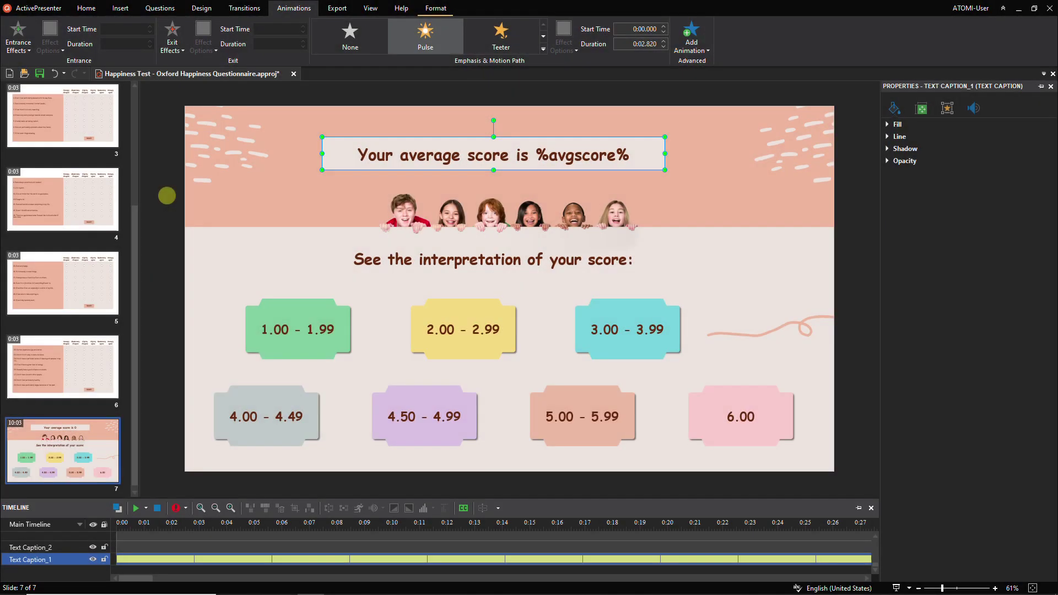
Step: Add a new blank slide 8
{"action": "left_click", "coordinate": [119, 9]}
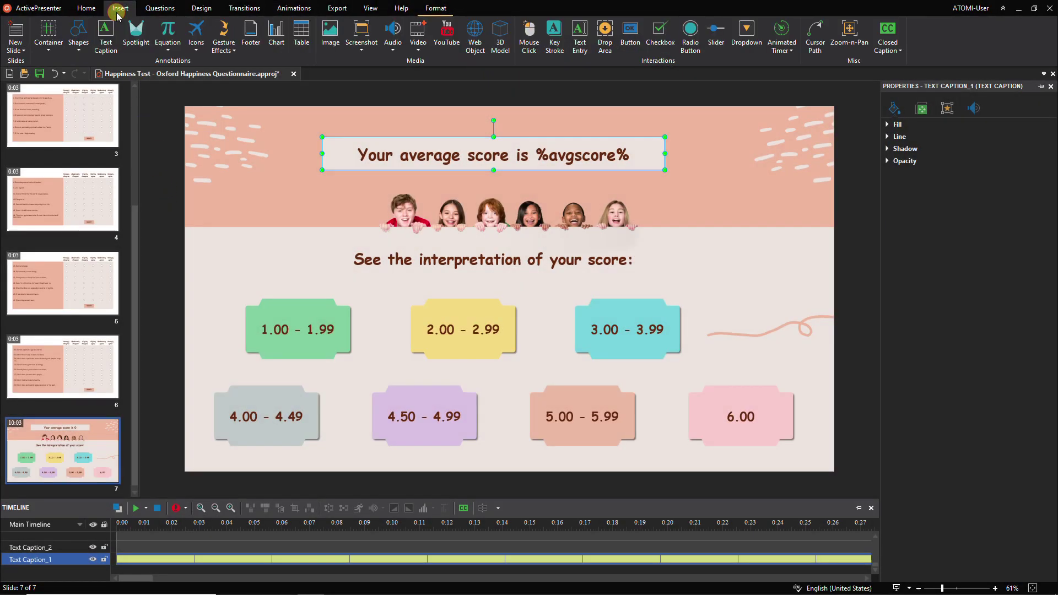
{"action": "left_click", "coordinate": [15, 47]}
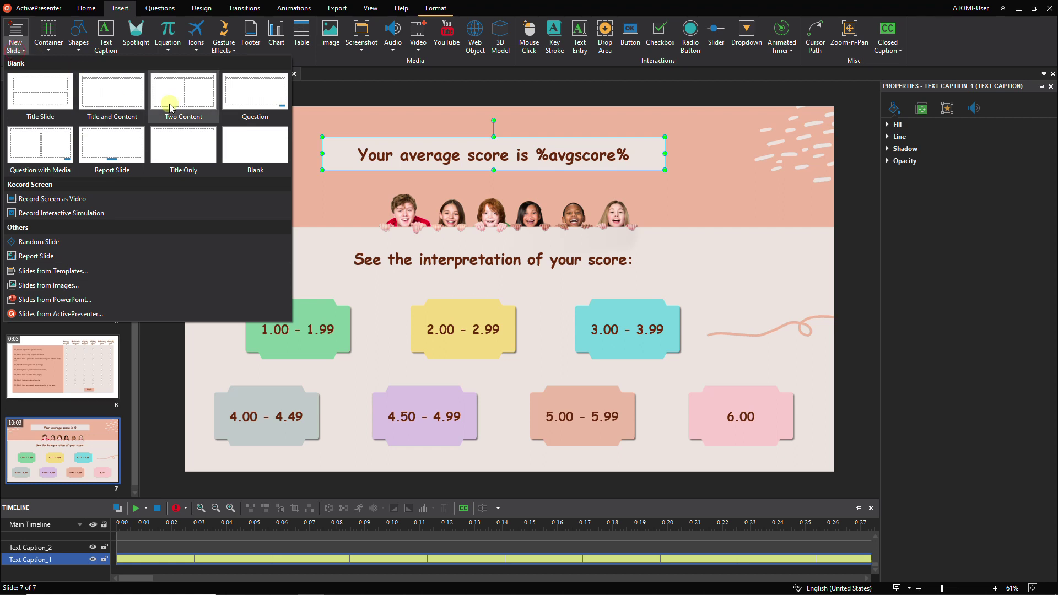
{"action": "left_click", "coordinate": [248, 146]}
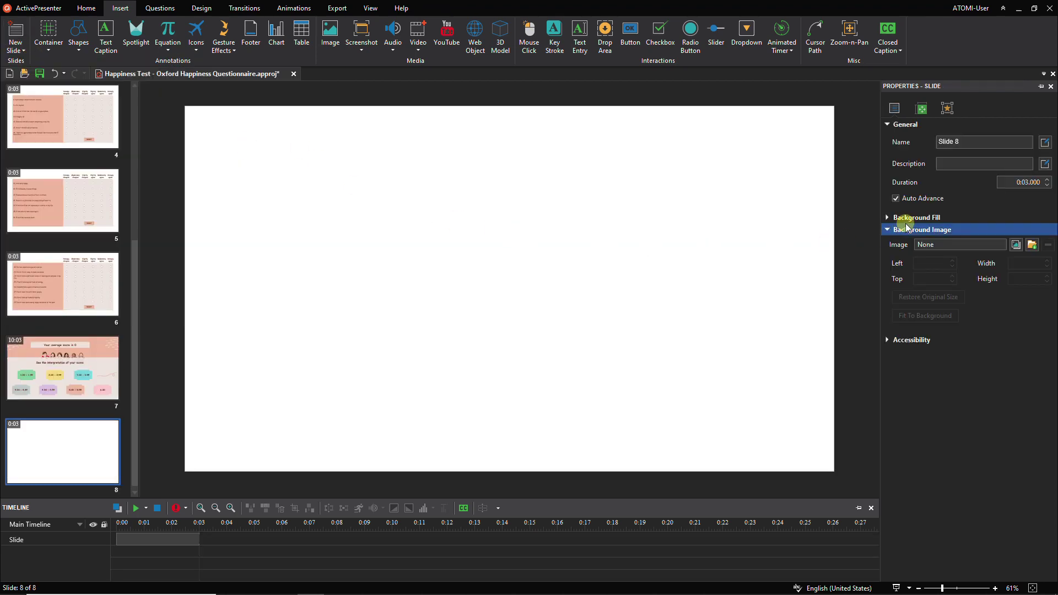
Step: Give slide 8 a solid light green background of Red 130, Green 206, Blue 161
{"action": "left_click", "coordinate": [906, 217]}
{"action": "left_click", "coordinate": [1046, 301]}
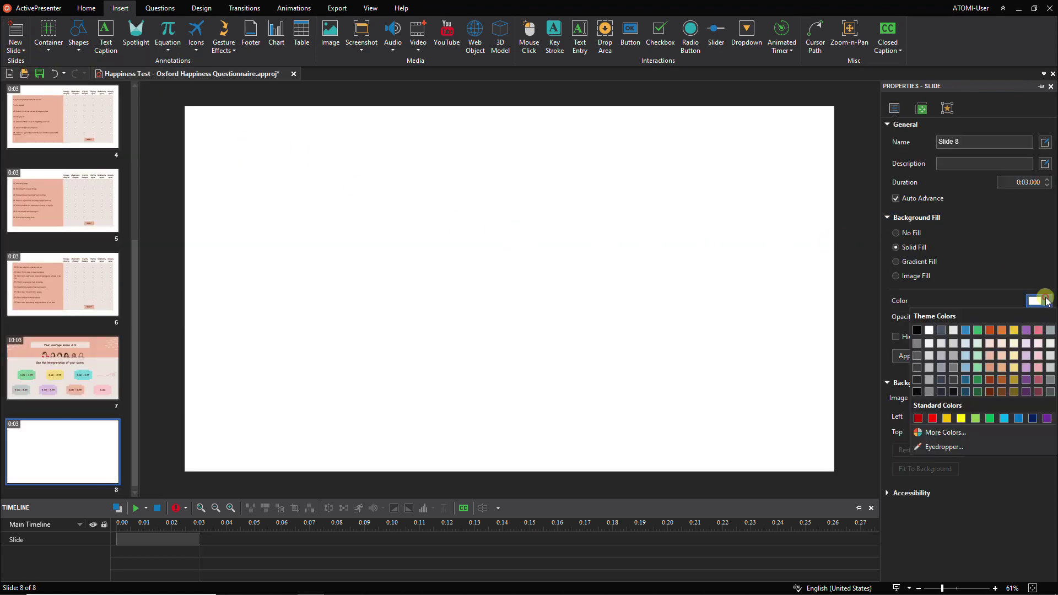
{"action": "left_click", "coordinate": [945, 432]}
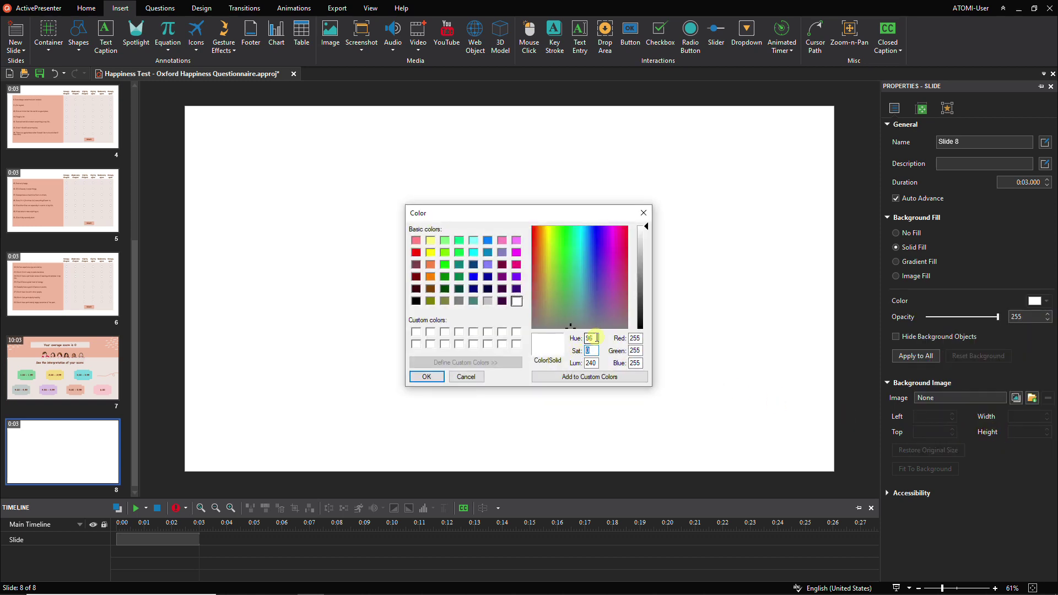
{"action": "type", "text": "105"}
{"action": "key", "text": "Tab"}
{"action": "type", "text": "160"}
{"action": "key", "text": "Tab"}
{"action": "type", "text": "130"}
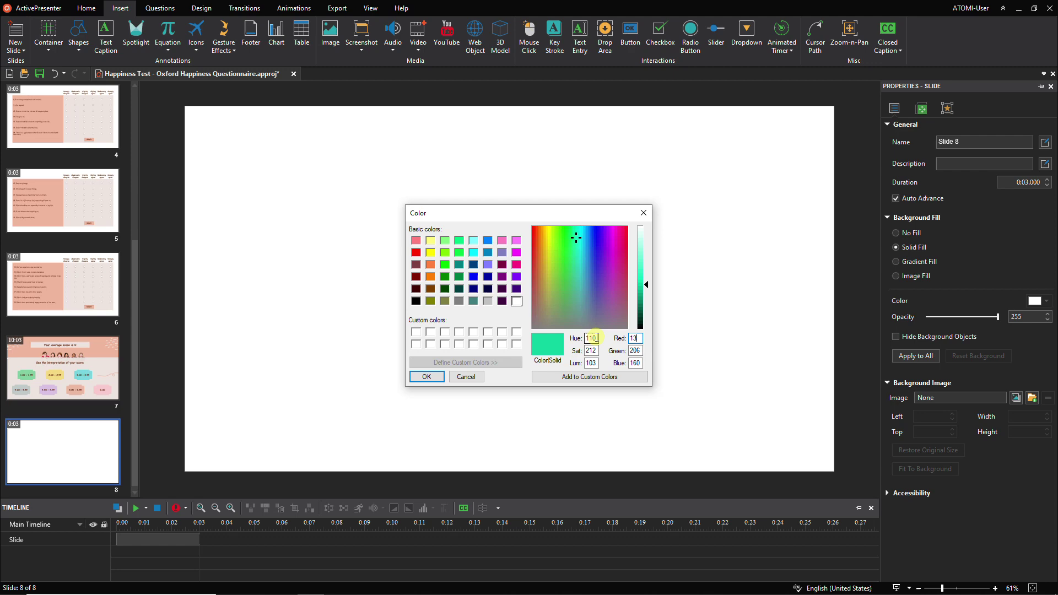
{"action": "key", "text": "Tab"}
{"action": "type", "text": "206"}
{"action": "key", "text": "Tab"}
{"action": "type", "text": "161"}
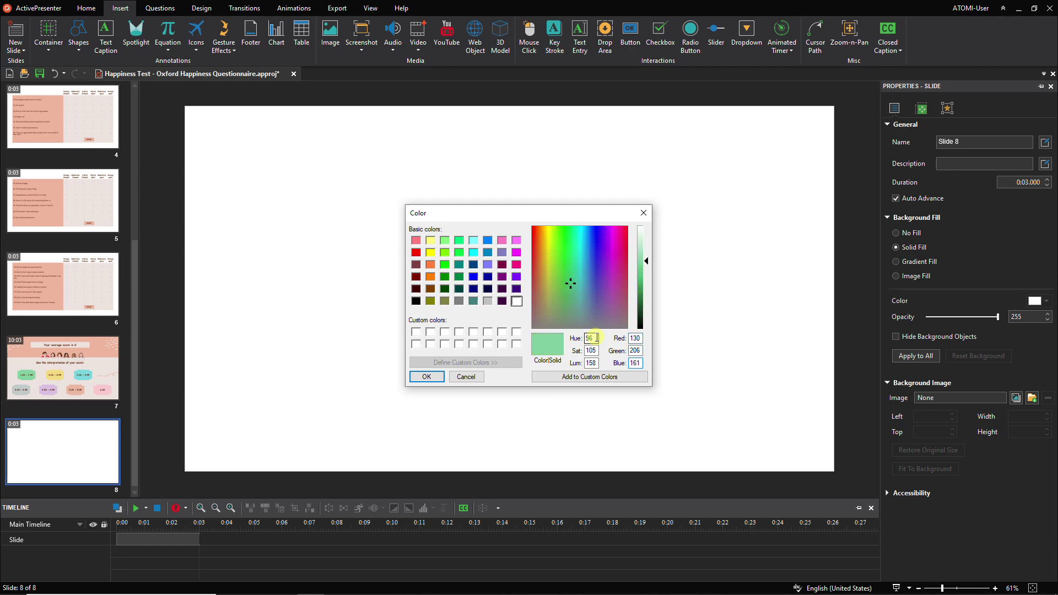
{"action": "left_click", "coordinate": [426, 377]}
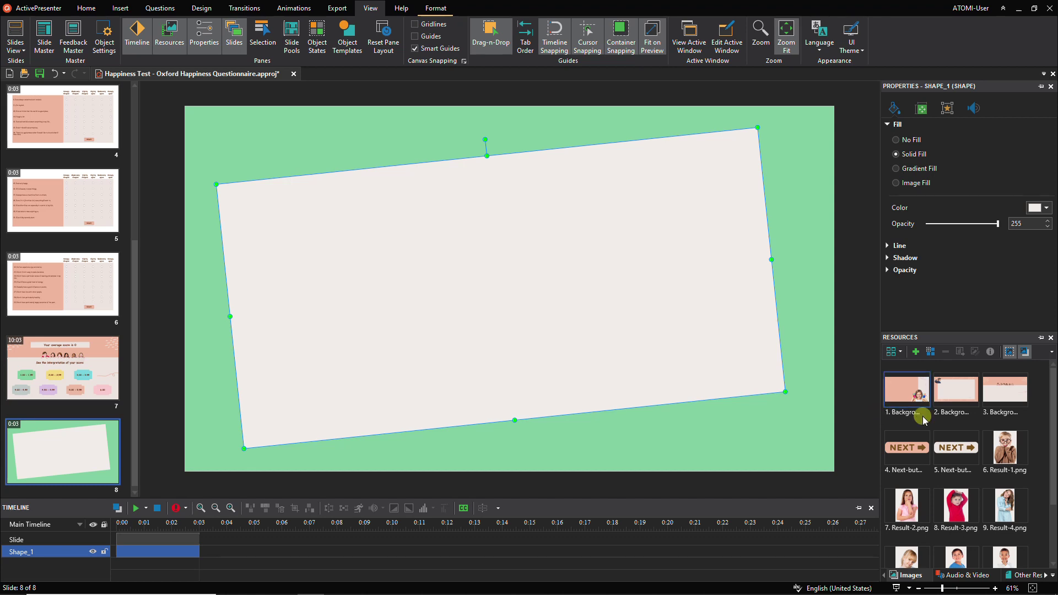
Step: Place Result-1.png on the panel's left, tilted slightly counterclockwise and shrunk a little
{"action": "left_click_drag", "start_coordinate": [1003, 449], "coordinate": [339, 292]}
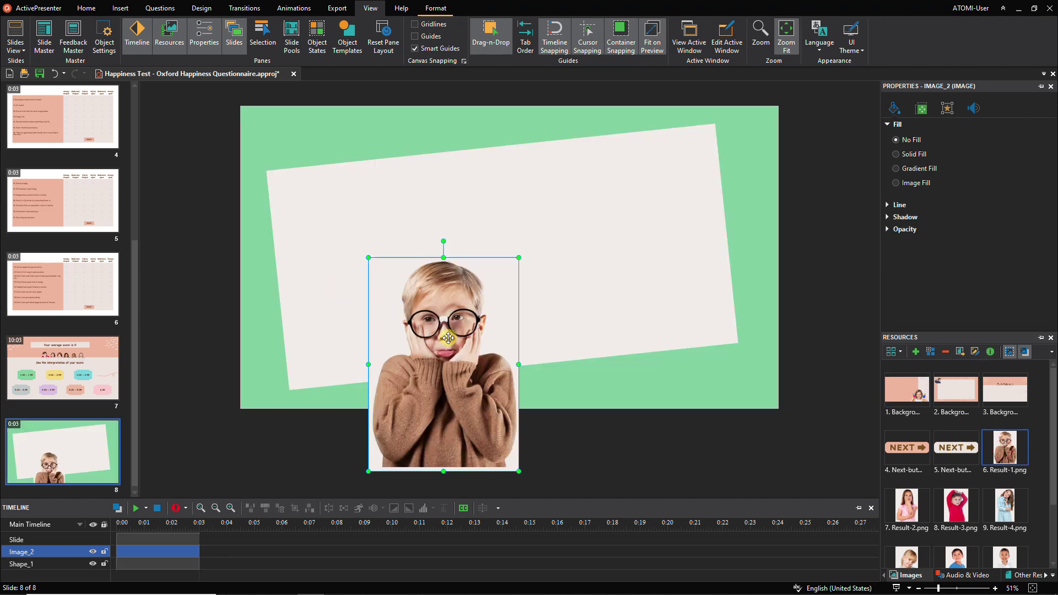
{"action": "left_click_drag", "start_coordinate": [447, 337], "coordinate": [370, 255]}
{"action": "left_click_drag", "start_coordinate": [335, 175], "coordinate": [320, 163]}
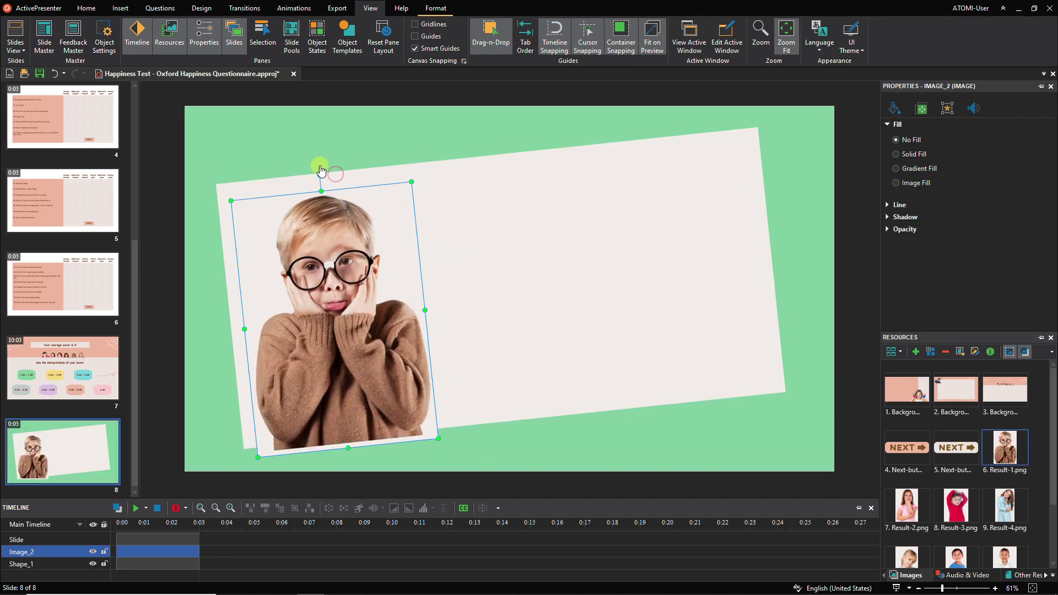
{"action": "left_click_drag", "start_coordinate": [414, 166], "coordinate": [404, 185]}
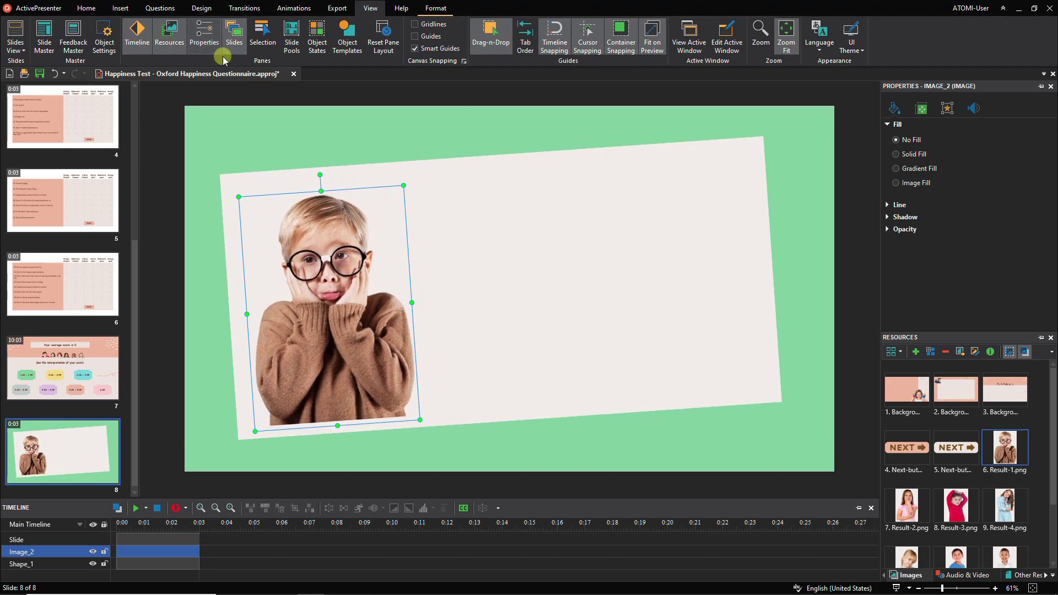
Step: Add a text caption to the right of the boy photo for the 1.00 - 1.99 range
{"action": "left_click", "coordinate": [119, 8]}
{"action": "left_click", "coordinate": [101, 51]}
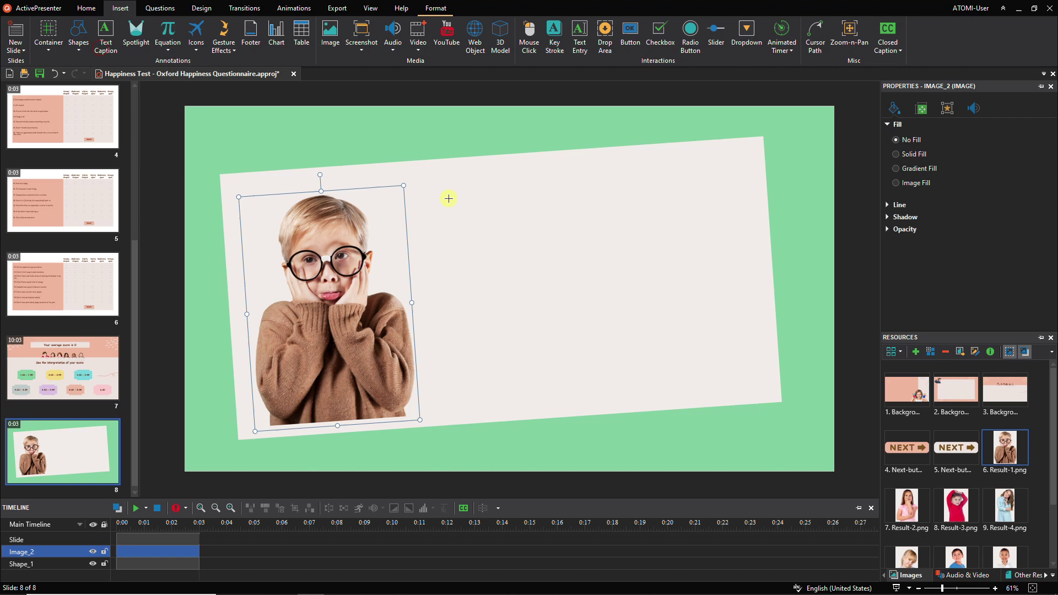
{"action": "left_click", "coordinate": [478, 204]}
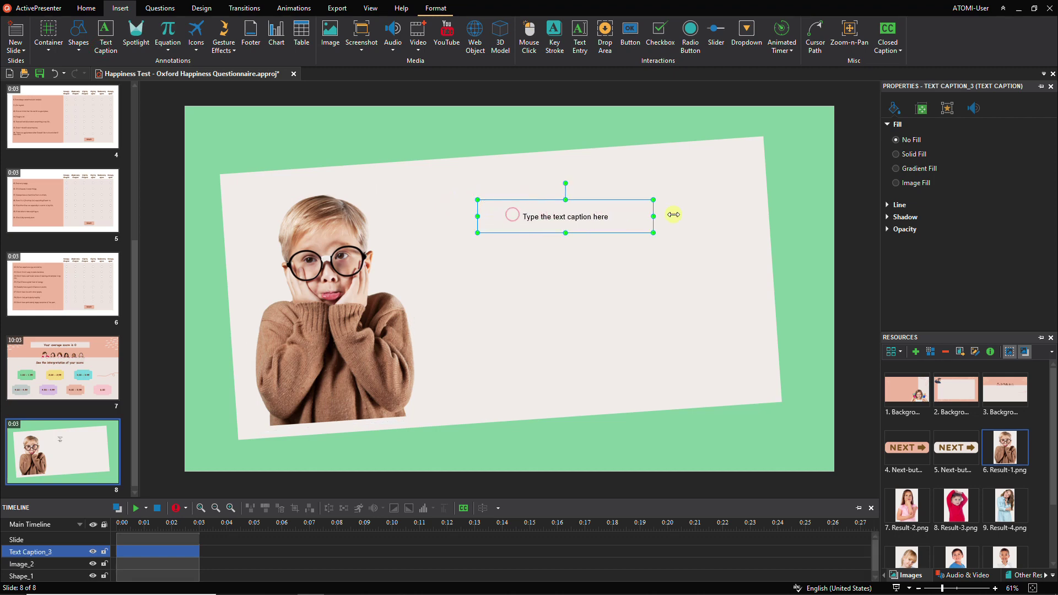
{"action": "double_click", "coordinate": [599, 216]}
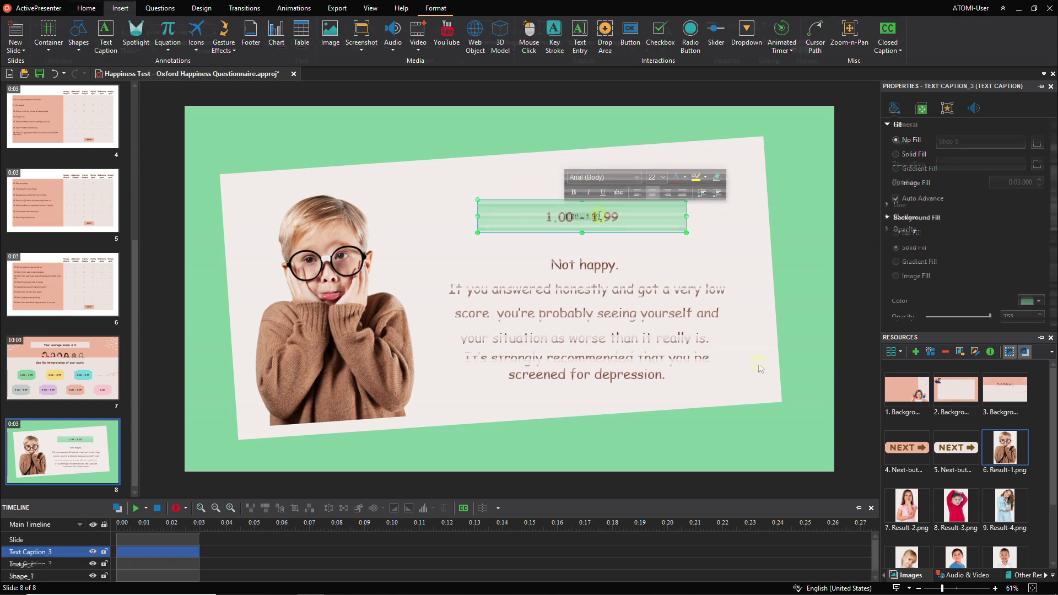
Step: Draw a left block arrow Back button at slide 8's bottom right
{"action": "left_click", "coordinate": [759, 362]}
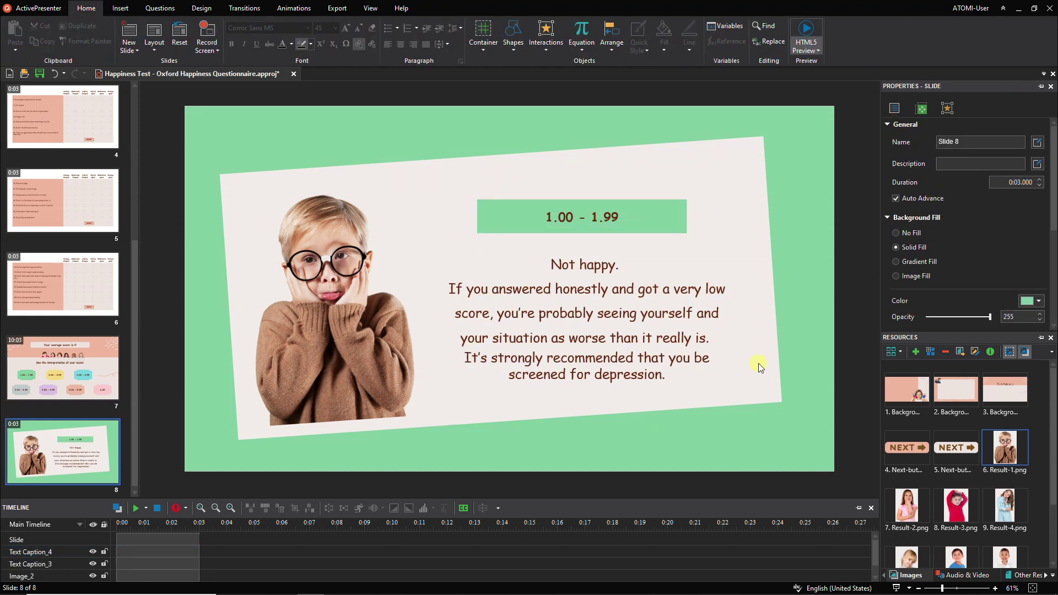
{"action": "left_click", "coordinate": [120, 8]}
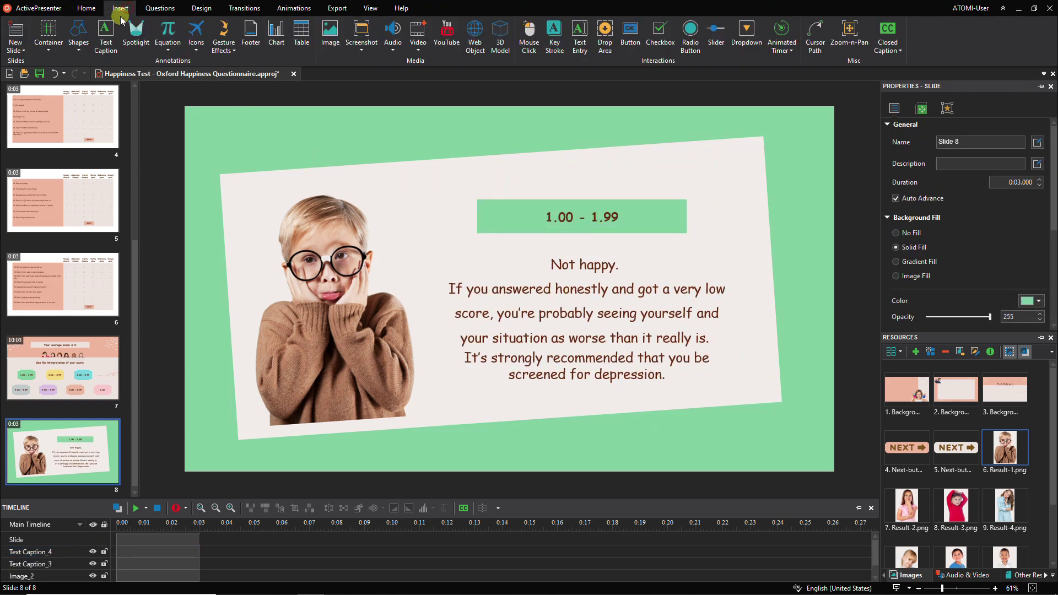
{"action": "left_click", "coordinate": [79, 39]}
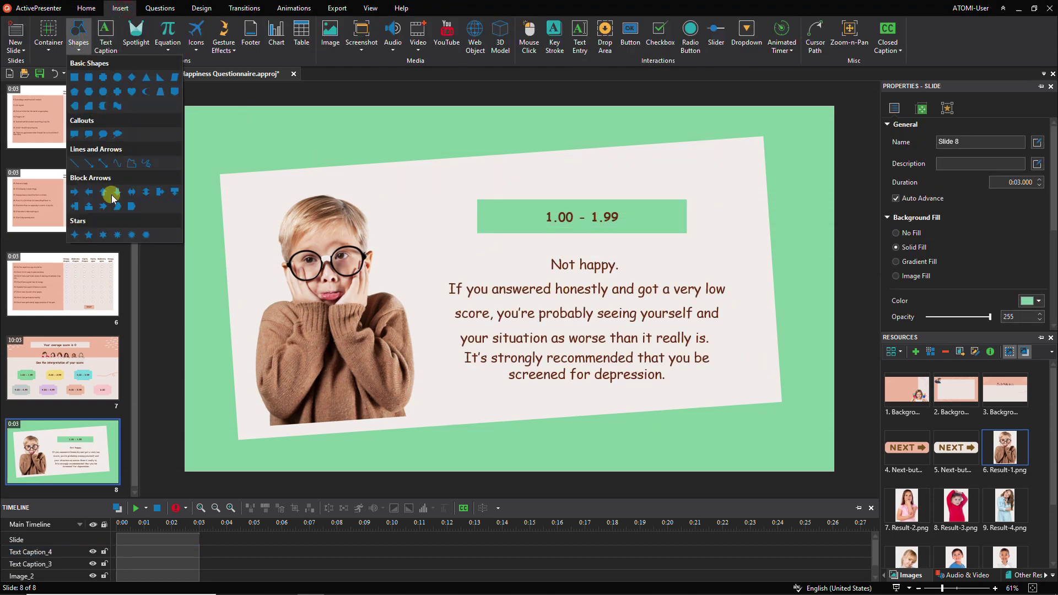
{"action": "left_click", "coordinate": [90, 192]}
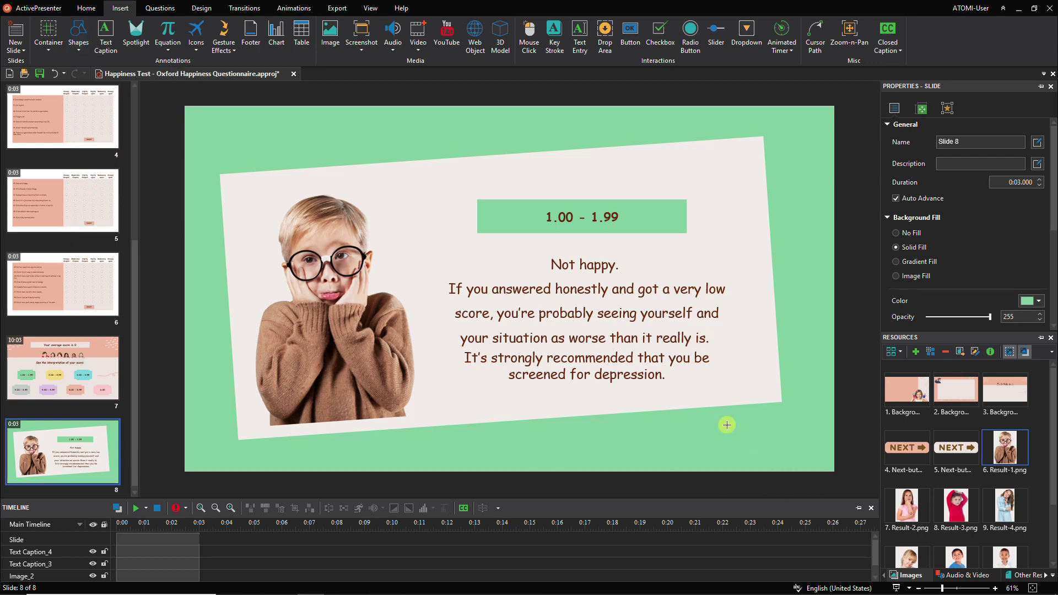
{"action": "left_click_drag", "start_coordinate": [742, 417], "coordinate": [824, 466]}
Step: Make clicking the Back arrow restart the presentation
{"action": "left_click", "coordinate": [948, 108]}
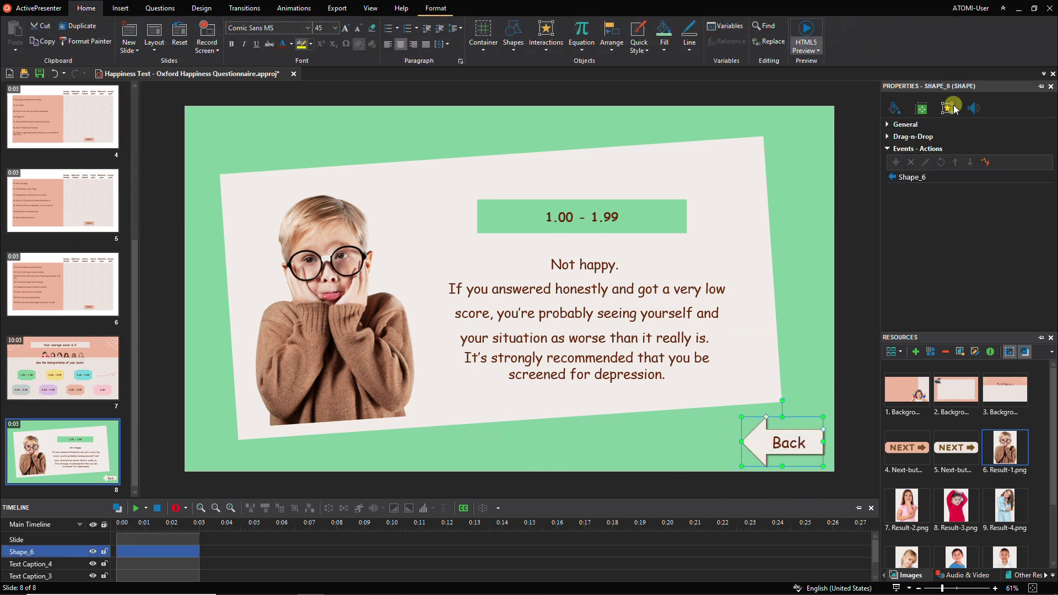
{"action": "left_click", "coordinate": [1046, 178]}
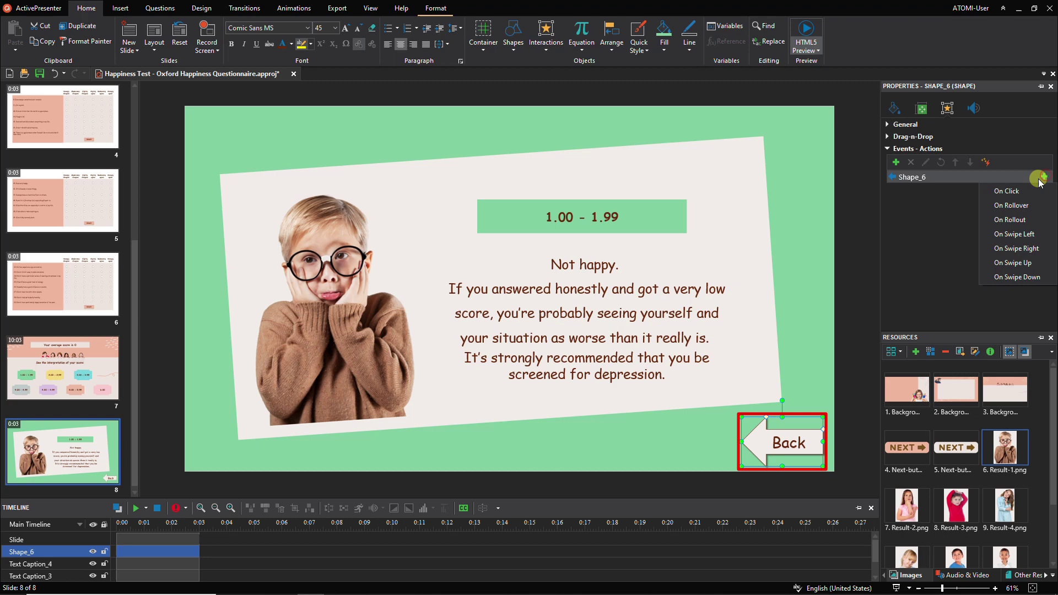
{"action": "left_click", "coordinate": [1020, 191]}
{"action": "left_click", "coordinate": [957, 203]}
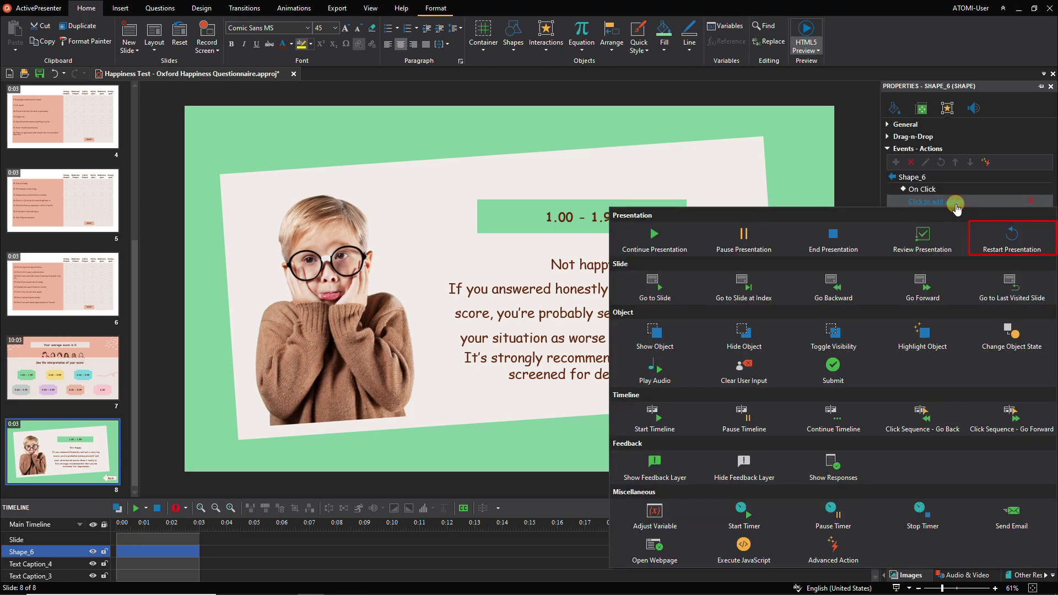
{"action": "left_click", "coordinate": [989, 237]}
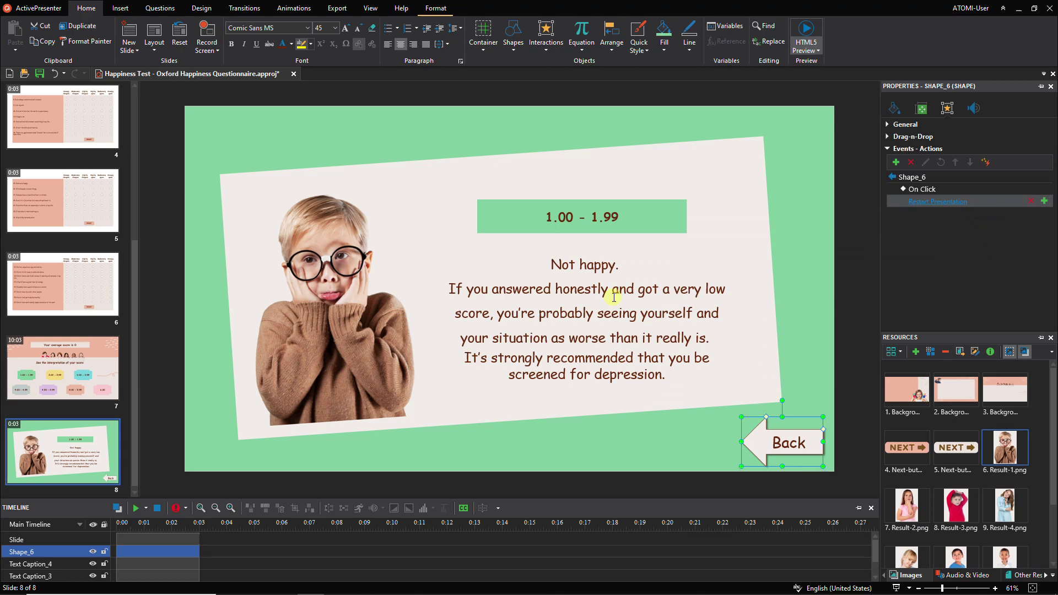
{"action": "left_click", "coordinate": [96, 442]}
{"action": "right_click", "coordinate": [95, 442]}
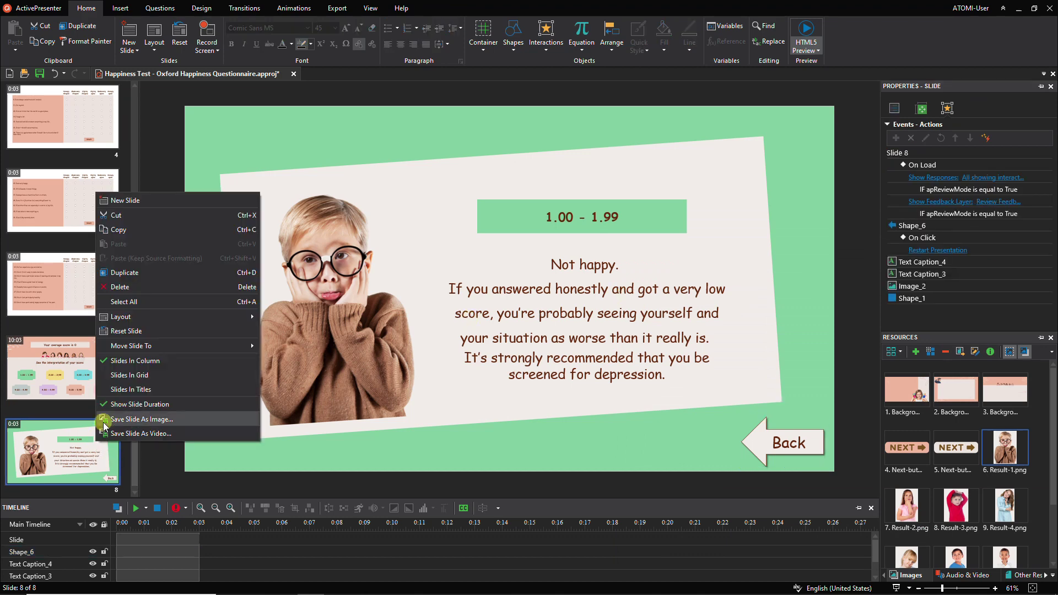
Step: Duplicate slide 8 for the other result slides and return to the Score slide
{"action": "left_click", "coordinate": [163, 276]}
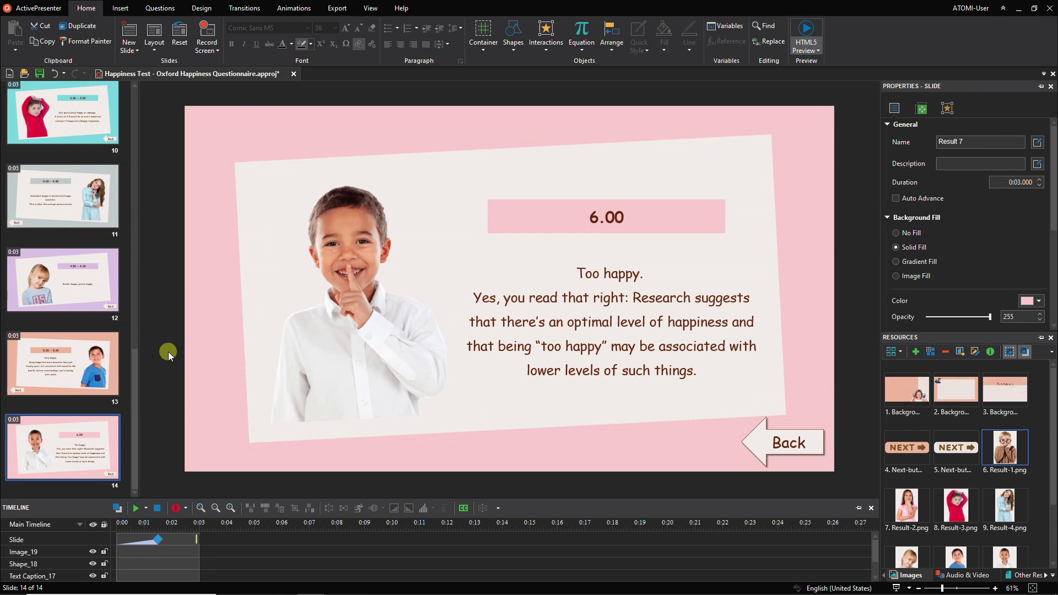
{"action": "left_click_drag", "start_coordinate": [128, 379], "coordinate": [151, 247]}
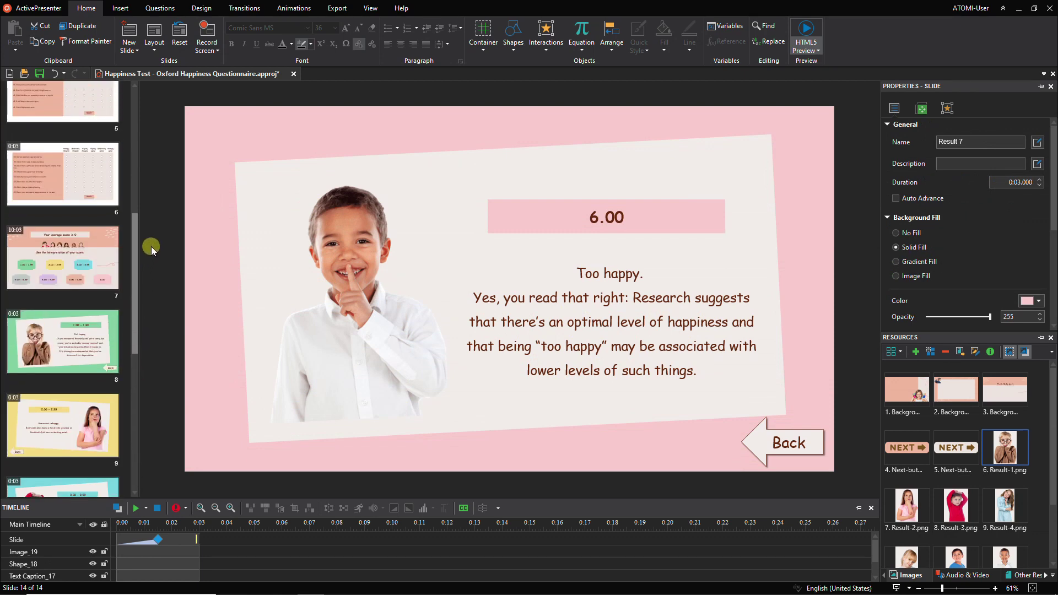
{"action": "left_click", "coordinate": [106, 267]}
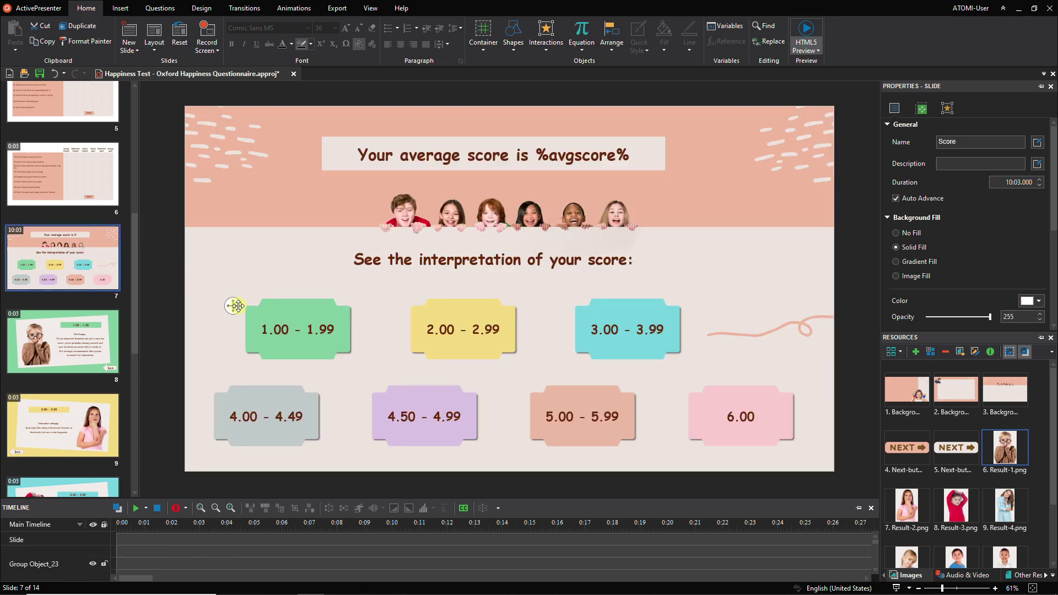
Step: Make clicking the 1.00 - 1.99 block go to the Result 1 slide
{"action": "left_click", "coordinate": [235, 306]}
{"action": "left_click", "coordinate": [948, 110]}
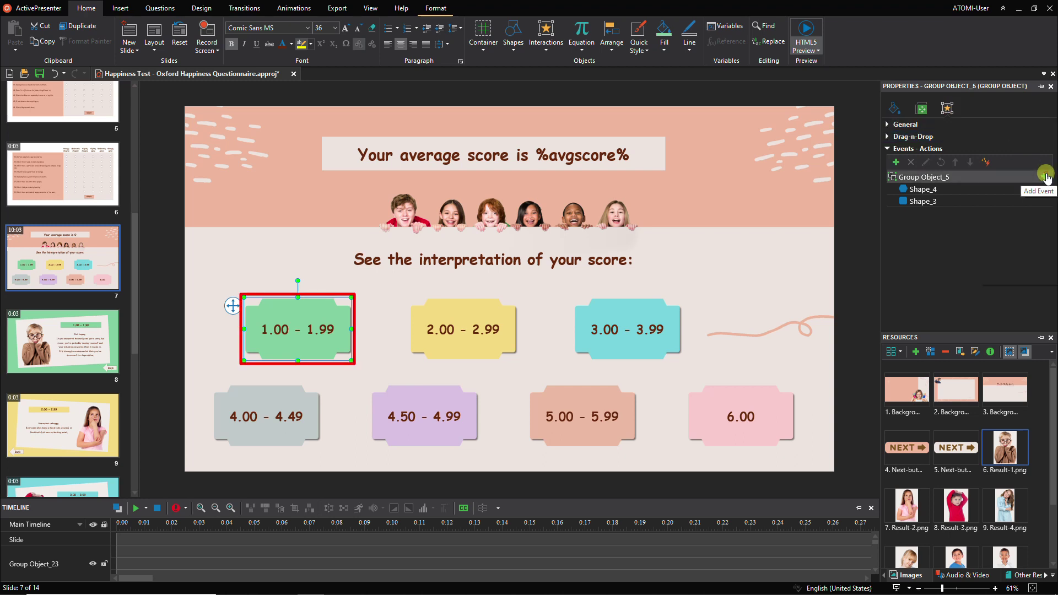
{"action": "left_click", "coordinate": [1043, 177]}
{"action": "left_click", "coordinate": [1028, 191]}
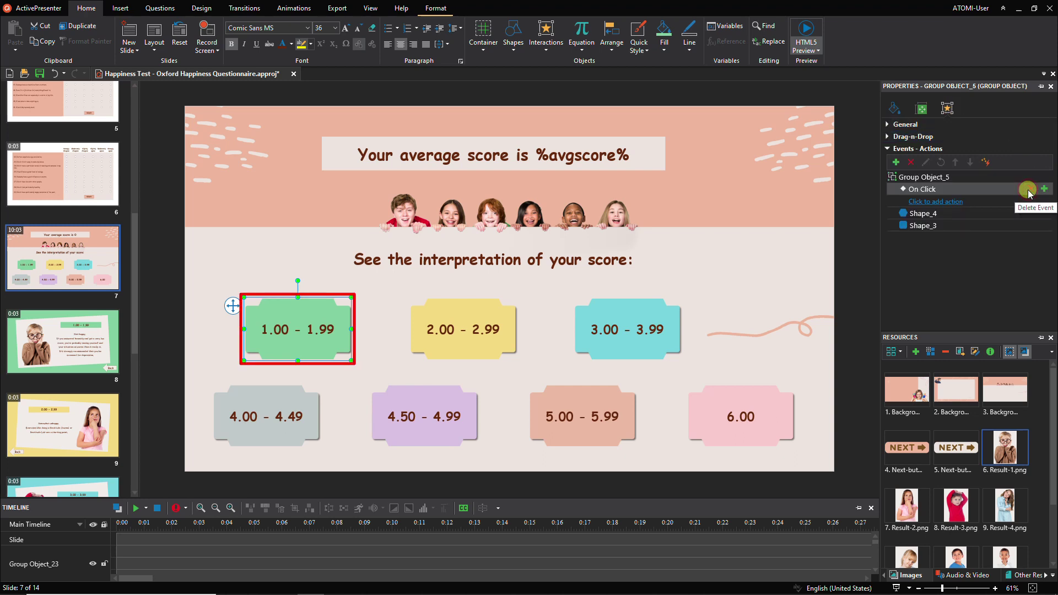
{"action": "left_click", "coordinate": [955, 202]}
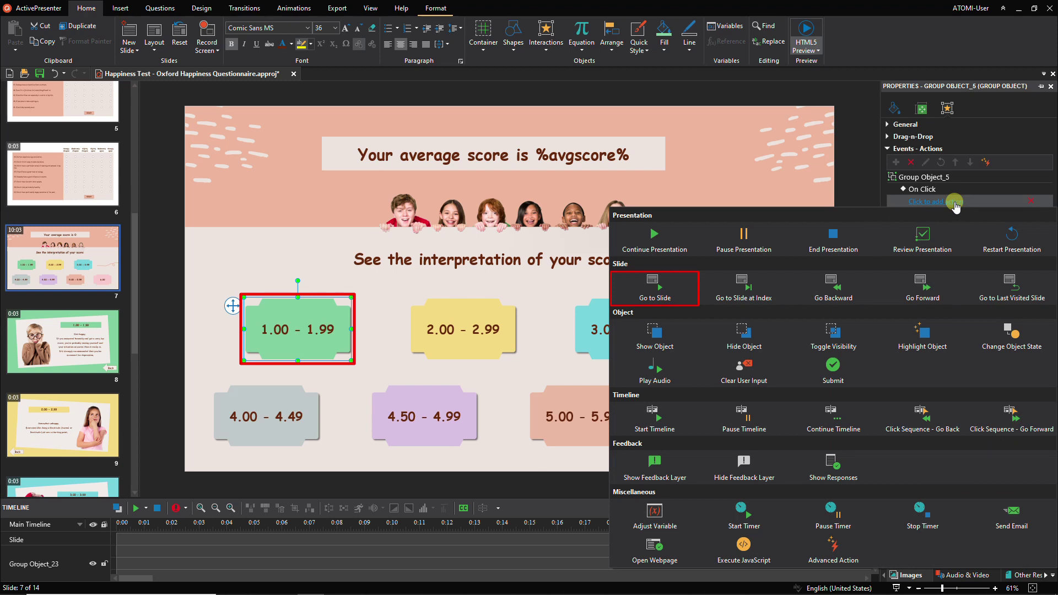
{"action": "left_click", "coordinate": [677, 286]}
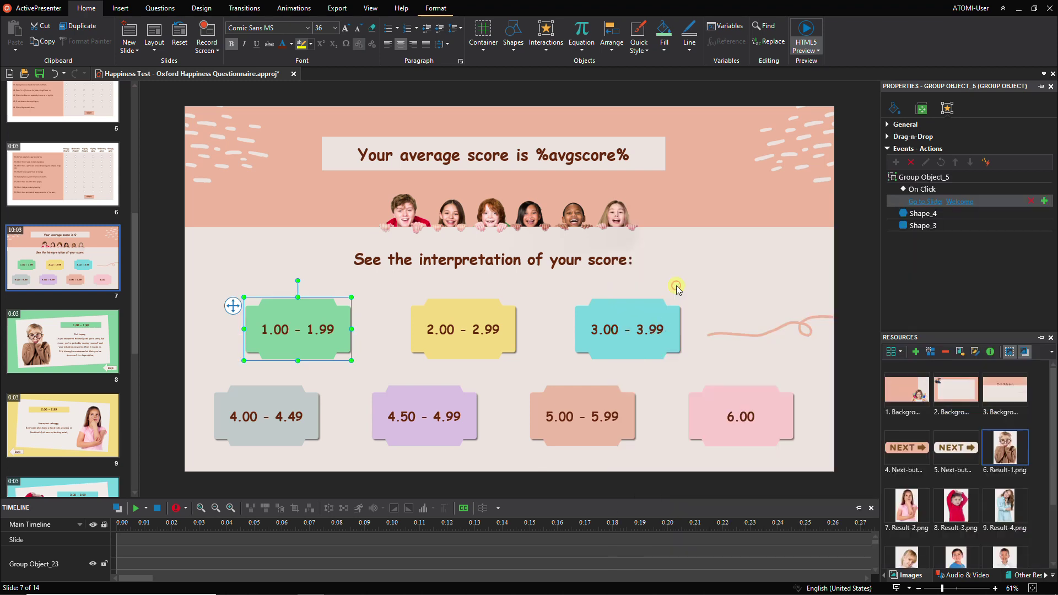
{"action": "left_click", "coordinate": [960, 201]}
{"action": "left_click", "coordinate": [958, 219]}
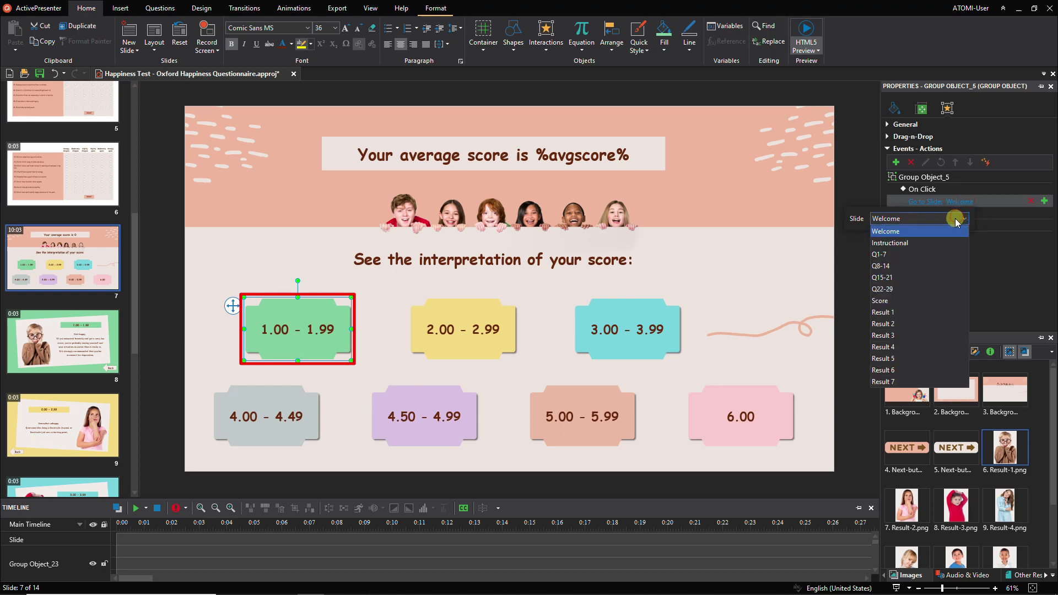
{"action": "left_click", "coordinate": [904, 309]}
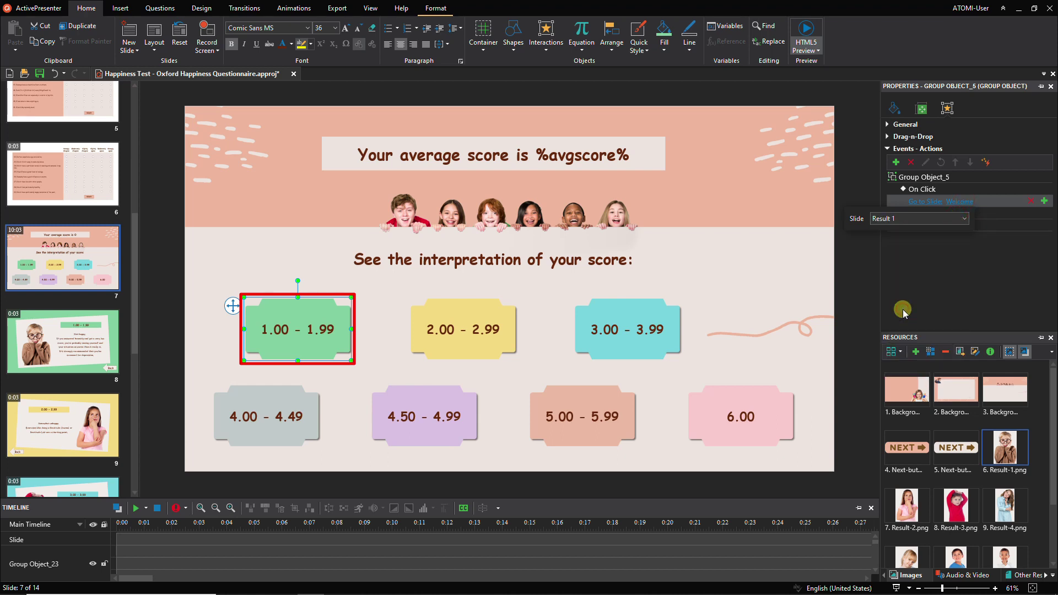
{"action": "left_click", "coordinate": [932, 278]}
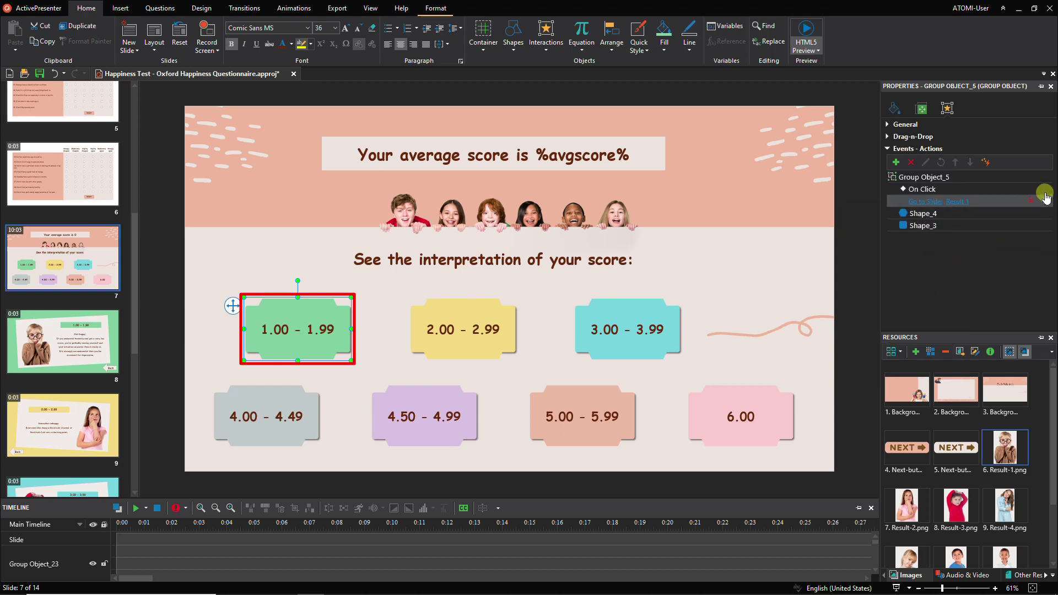
Step: On rollover, make the 1.00 - 1.99 block highlight itself (Group Object_5) with Pulse
{"action": "left_click", "coordinate": [1044, 177]}
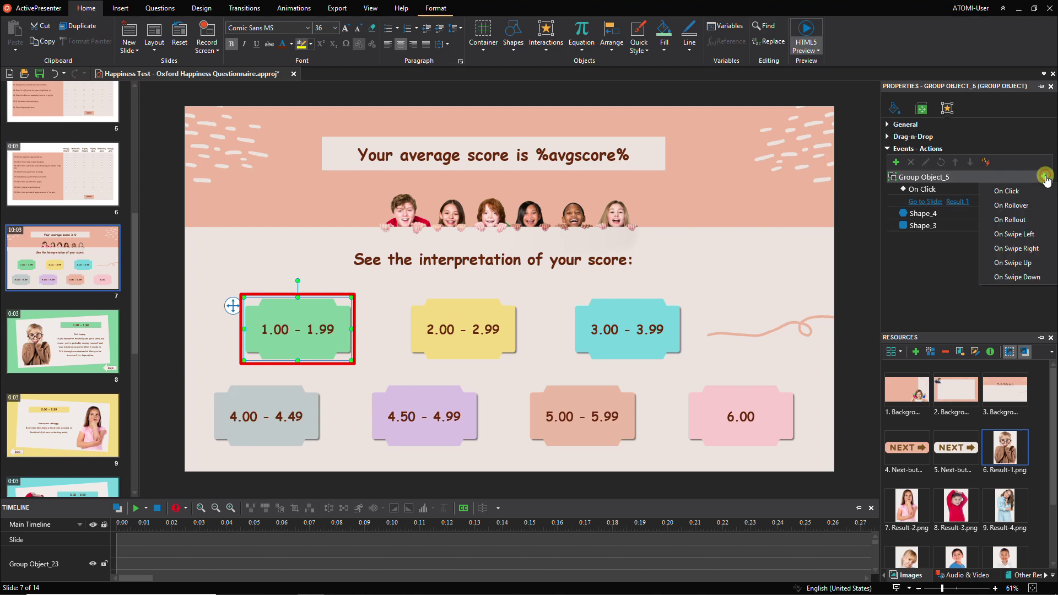
{"action": "left_click", "coordinate": [1032, 208]}
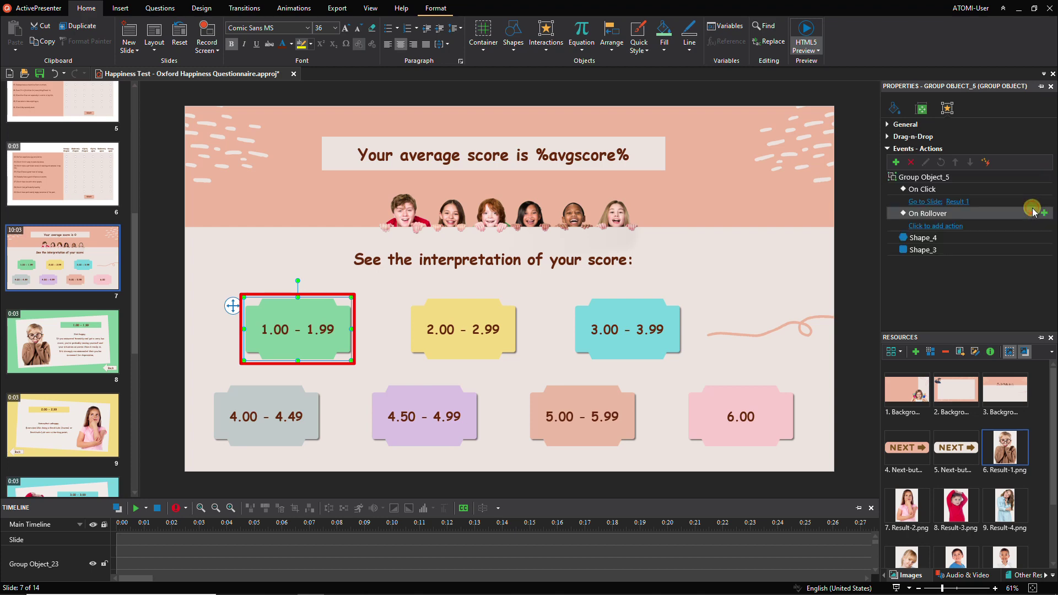
{"action": "left_click", "coordinate": [957, 227]}
{"action": "left_click", "coordinate": [920, 357]}
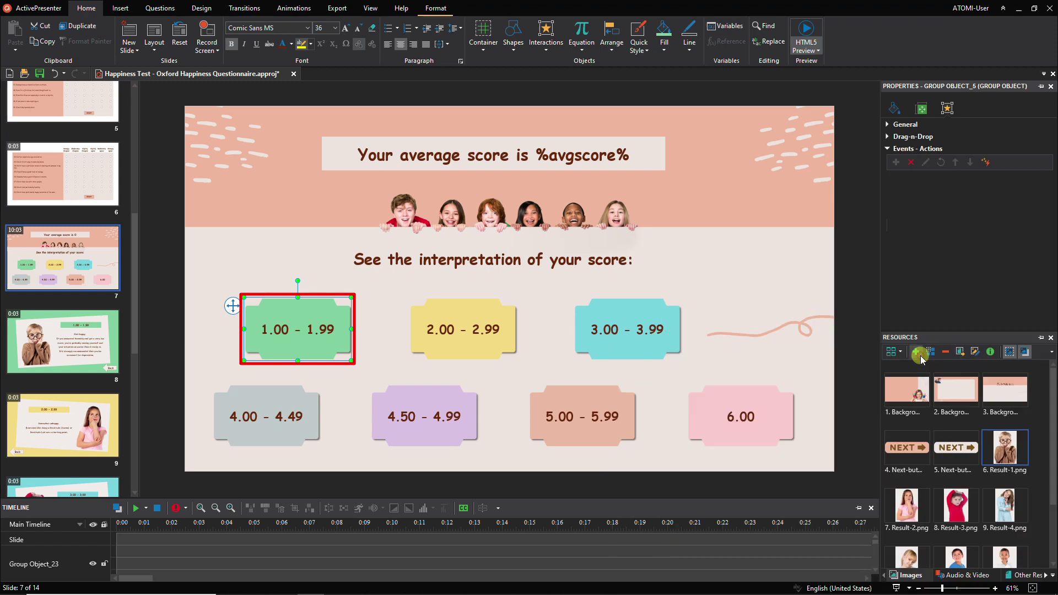
{"action": "left_click", "coordinate": [1004, 226]}
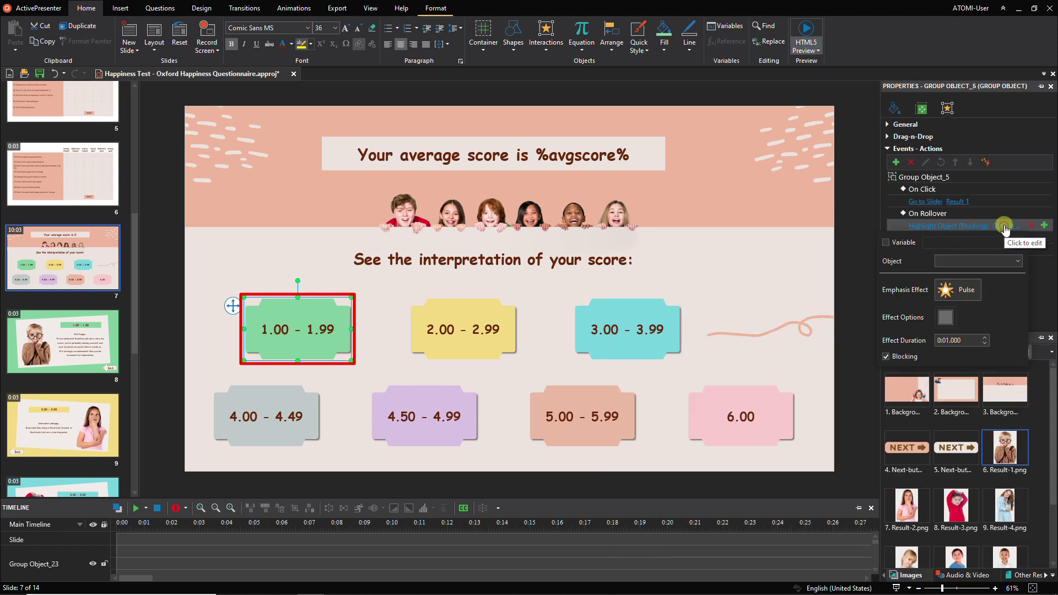
{"action": "left_click", "coordinate": [978, 261]}
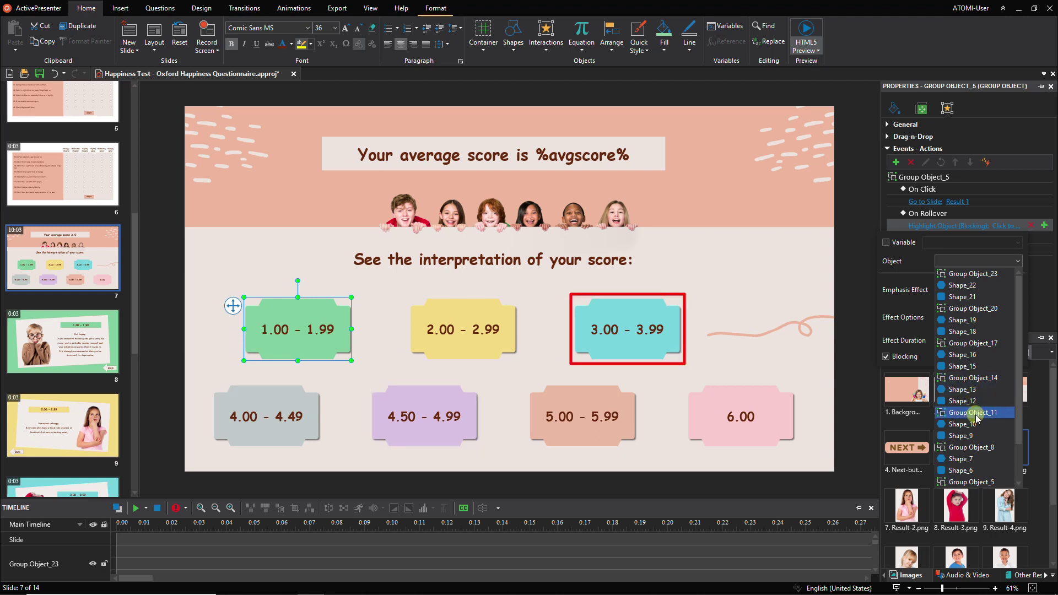
{"action": "scroll", "coordinate": [981, 429], "scroll_direction": "down", "scroll_amount": 2}
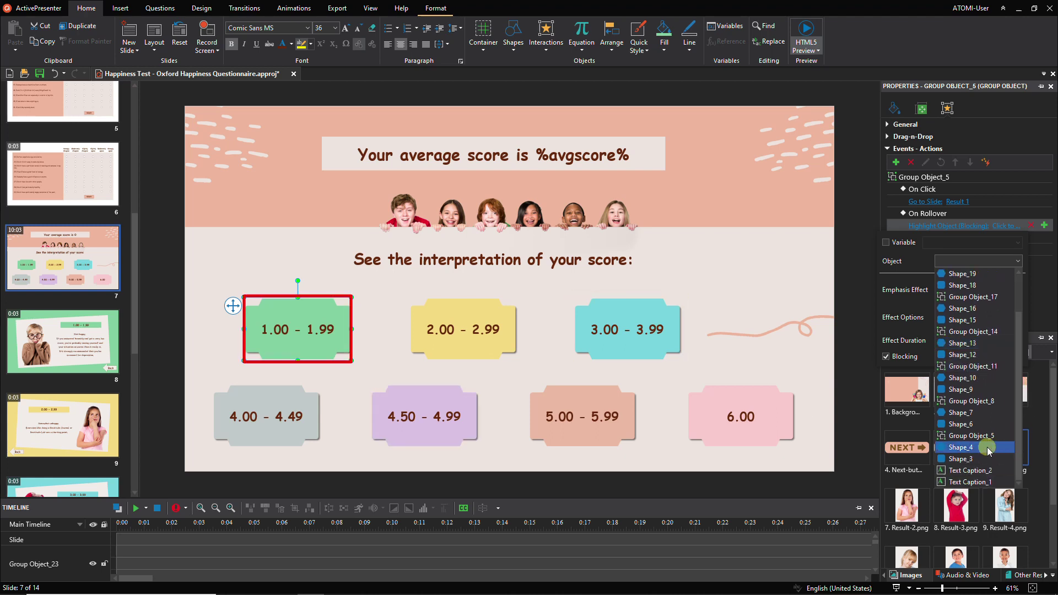
{"action": "left_click", "coordinate": [985, 436]}
{"action": "left_click", "coordinate": [851, 300]}
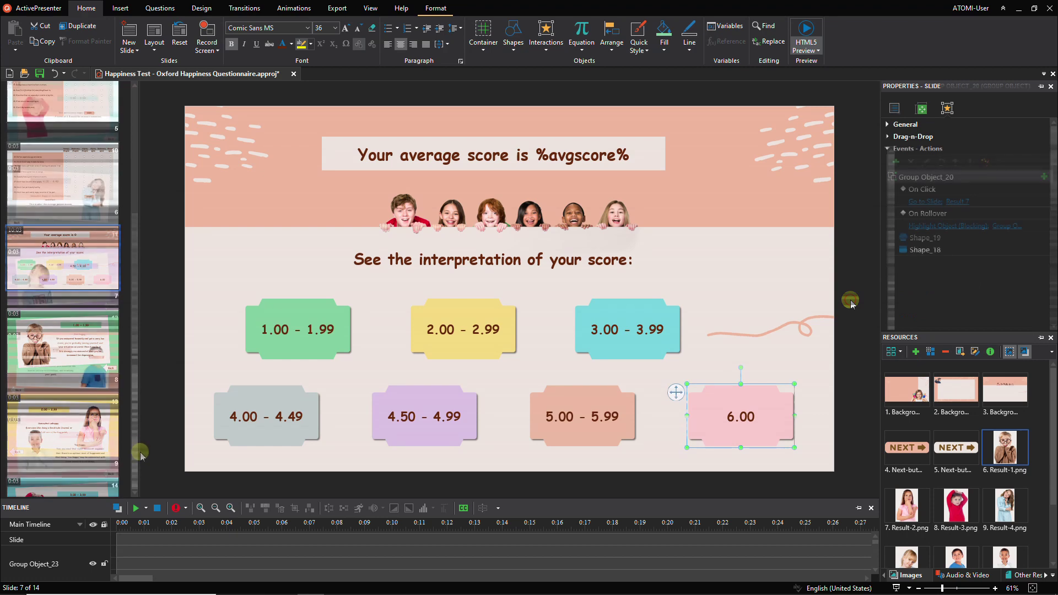
{"action": "scroll", "coordinate": [138, 450], "scroll_direction": "down", "scroll_amount": 5}
Step: Add a Title and Content slide after the 6.00 result slide for References
{"action": "left_click", "coordinate": [138, 440]}
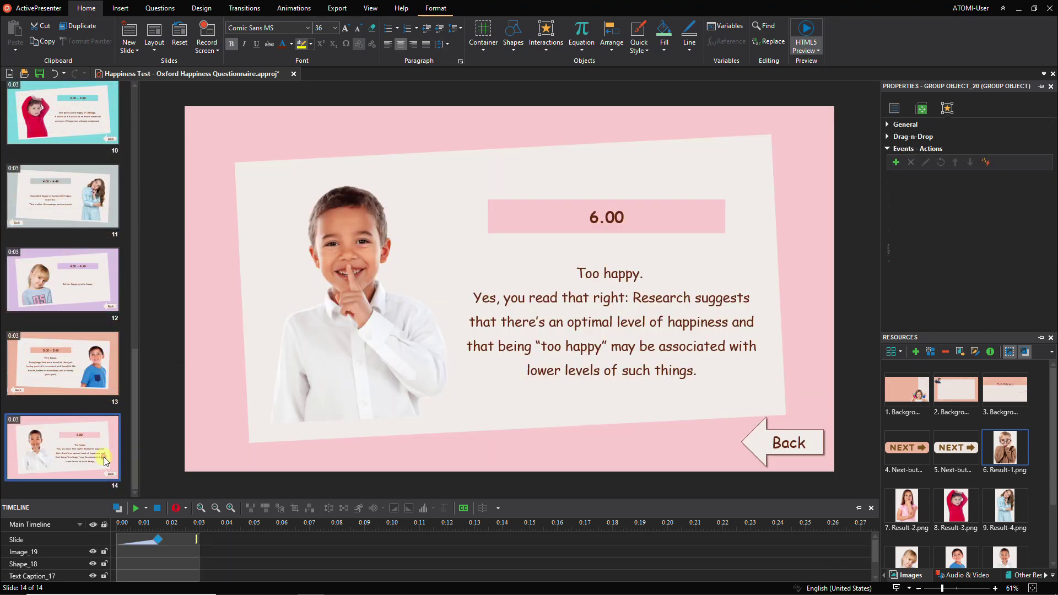
{"action": "left_click", "coordinate": [137, 46]}
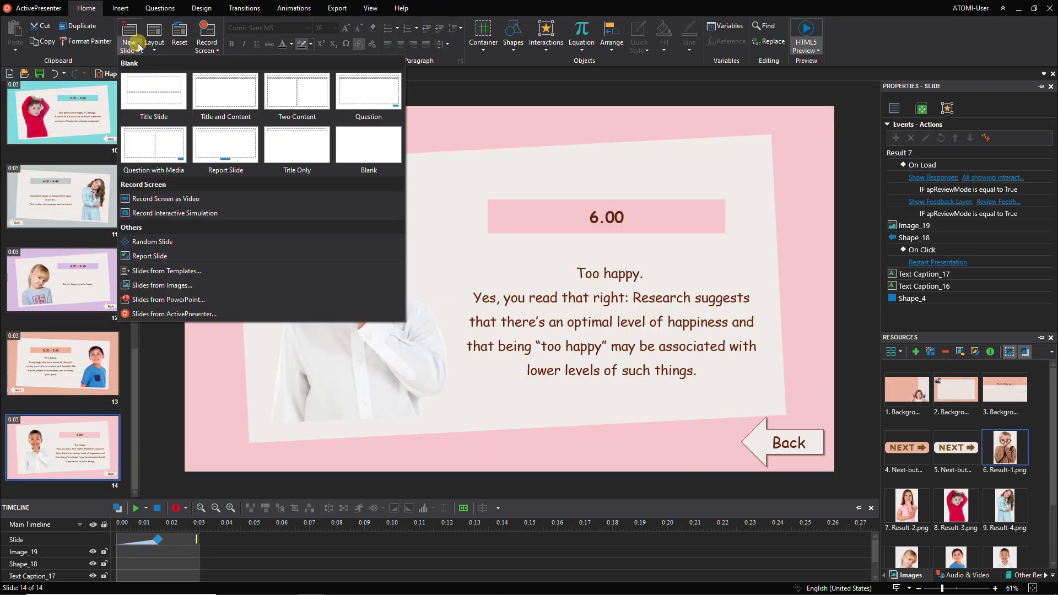
{"action": "left_click", "coordinate": [223, 79]}
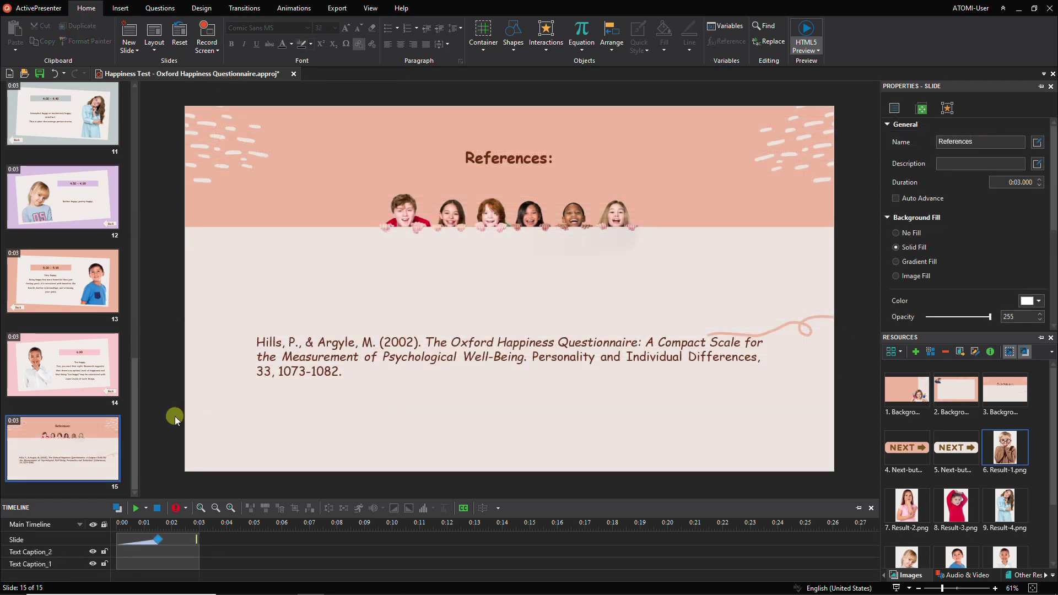
{"action": "left_click_drag", "start_coordinate": [134, 417], "coordinate": [165, 118]}
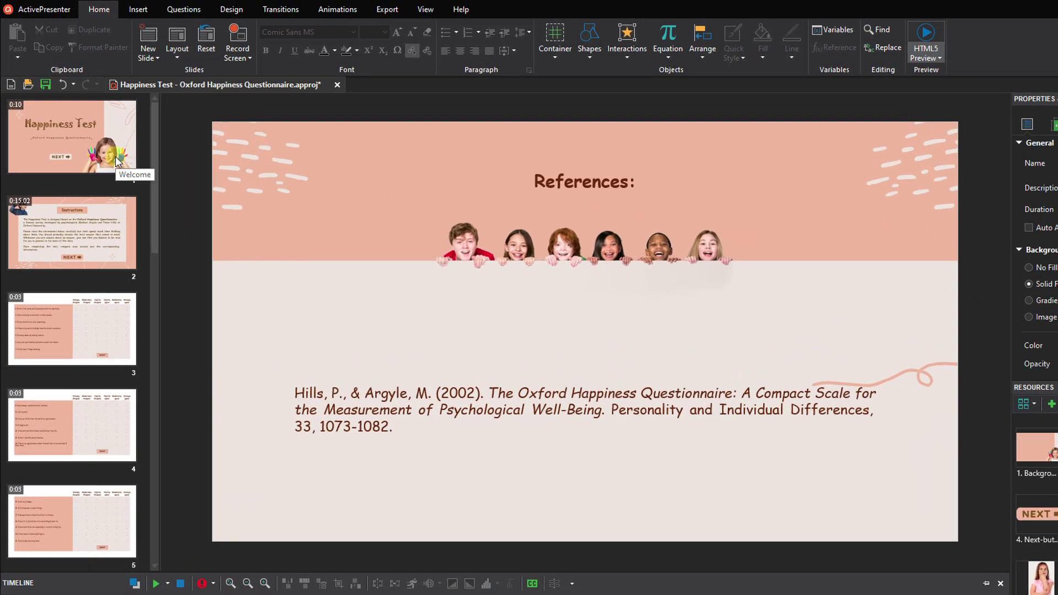
Step: Give the last slide, References, a 1.5-second Box transition
{"action": "left_click", "coordinate": [102, 139]}
{"action": "key", "text": "End"}
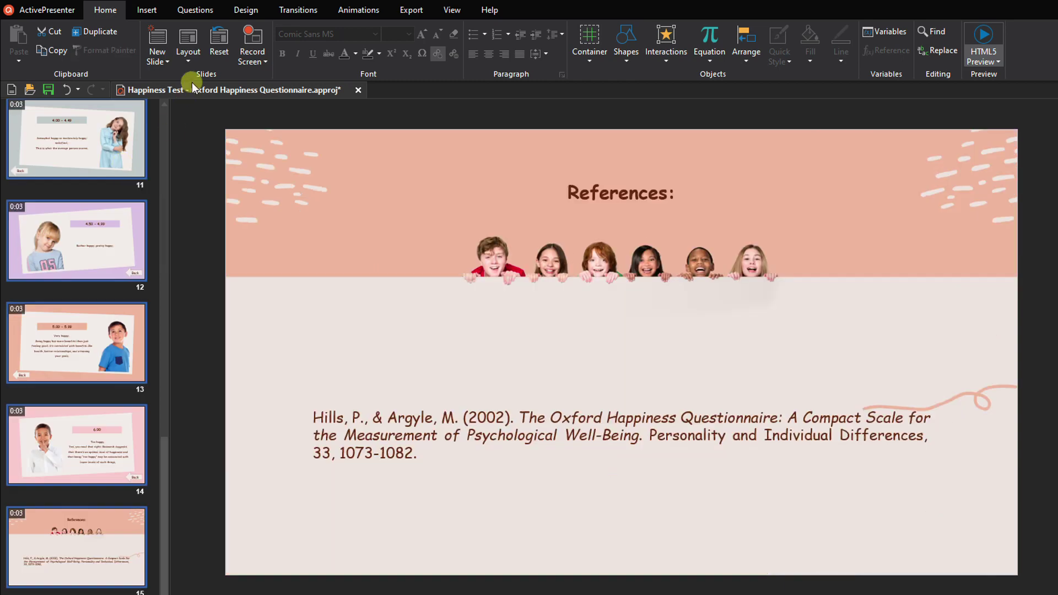
{"action": "left_click", "coordinate": [298, 11]}
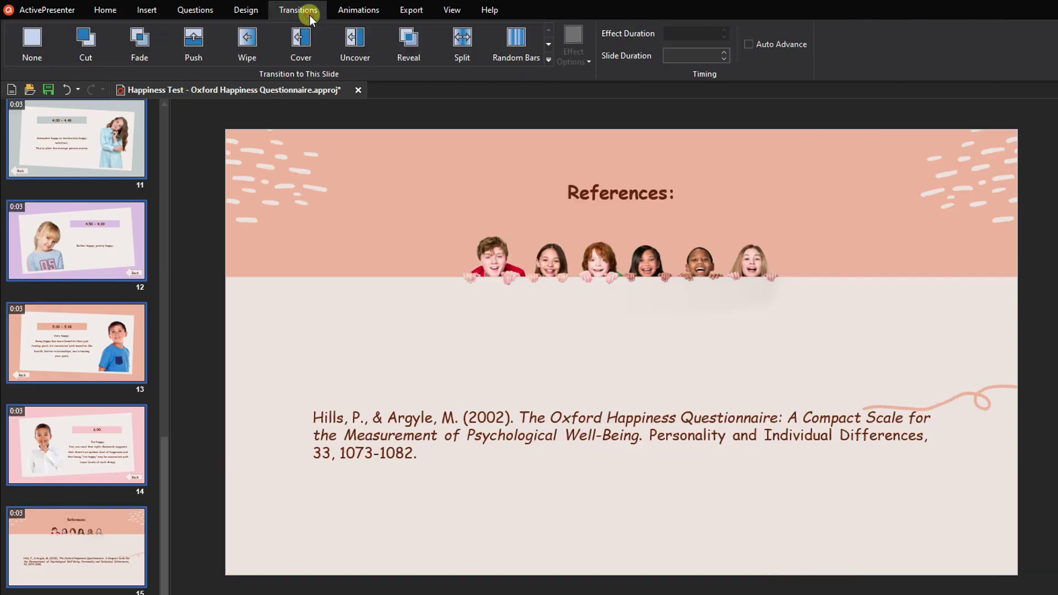
{"action": "left_click", "coordinate": [545, 57]}
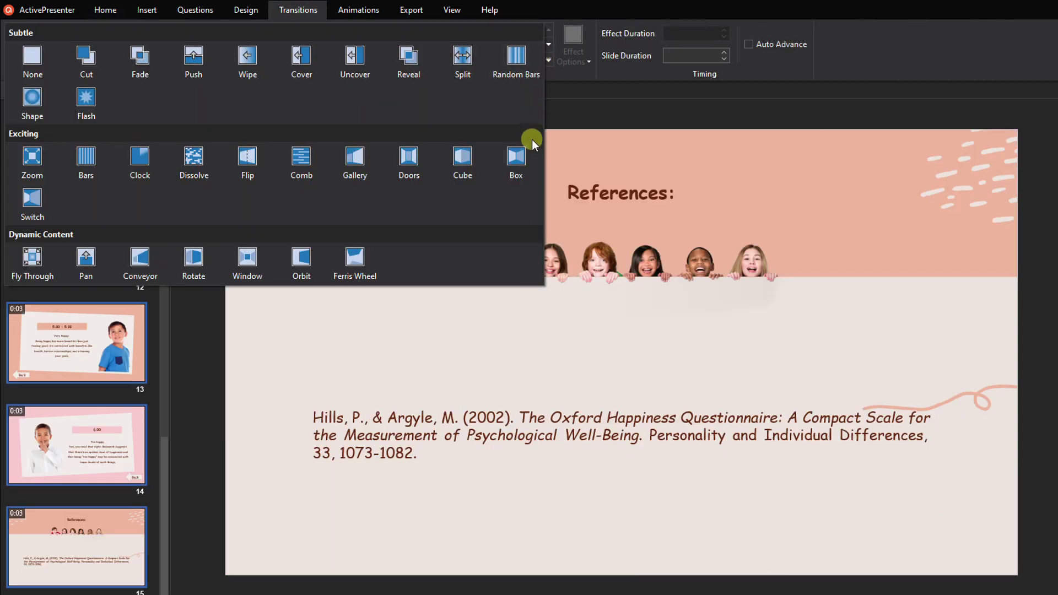
{"action": "left_click", "coordinate": [527, 157]}
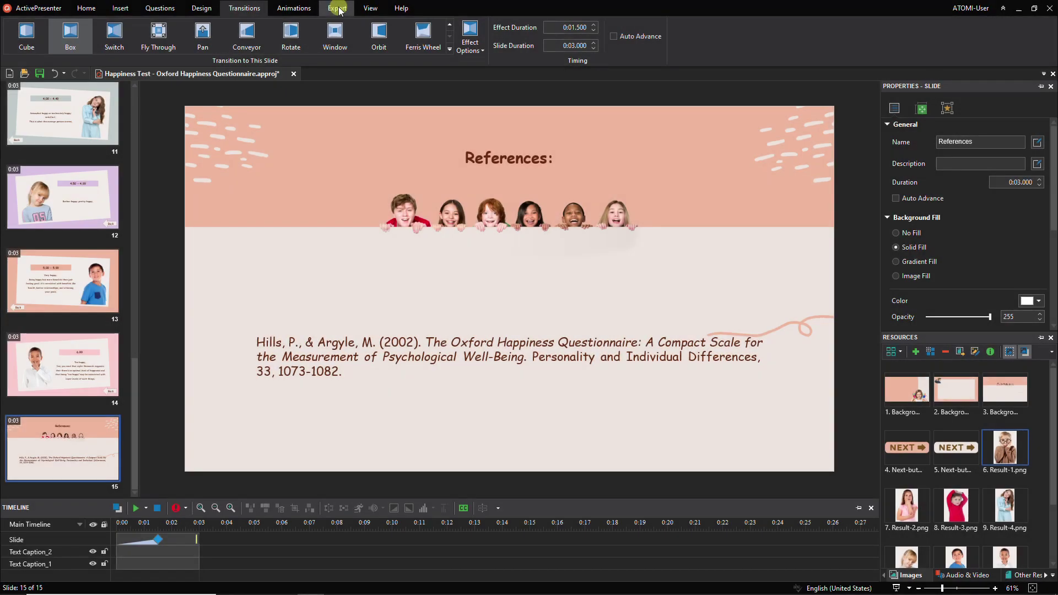
Step: Launch an HTML5 preview of the whole Happiness Test project in the browser
{"action": "left_click", "coordinate": [347, 17]}
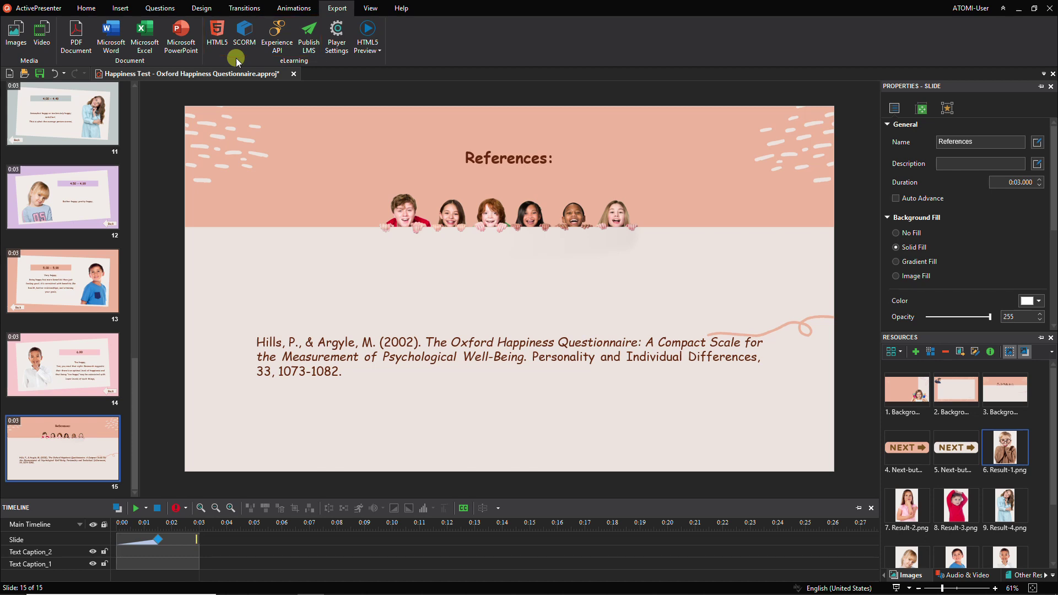
{"action": "left_click", "coordinate": [381, 50]}
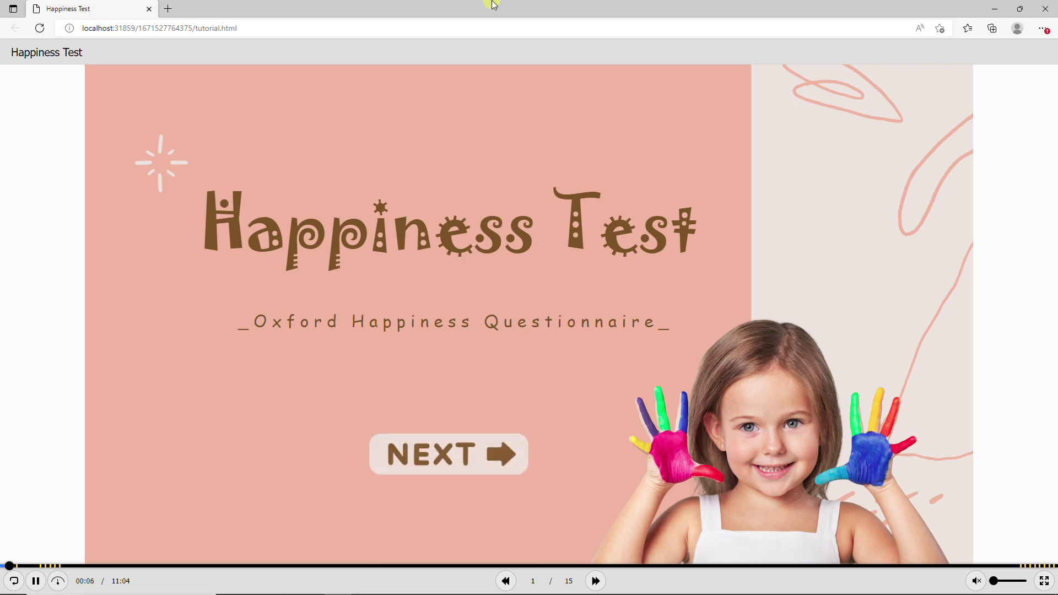
Step: Advance the browser preview from the title slide to the Instructions slide, 2 of 15
{"action": "left_click", "coordinate": [509, 470]}
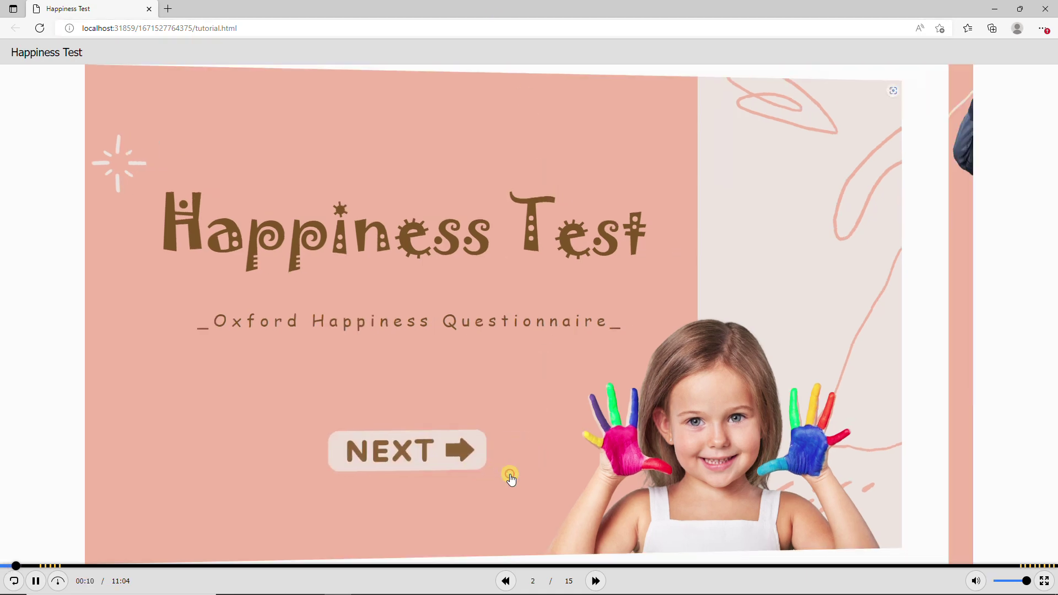